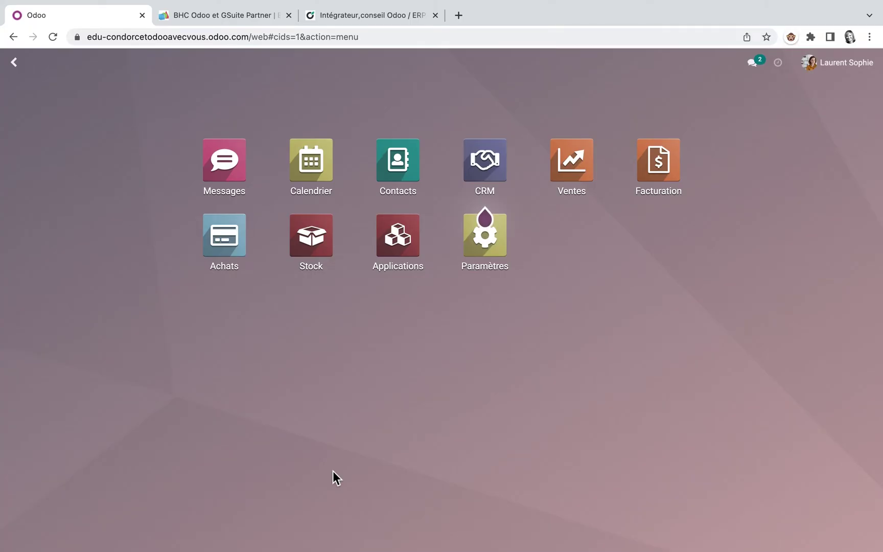
Switch from the Odoo home screen to the BHC Odoo et GSuite Partner website tab
left_click(236, 13)
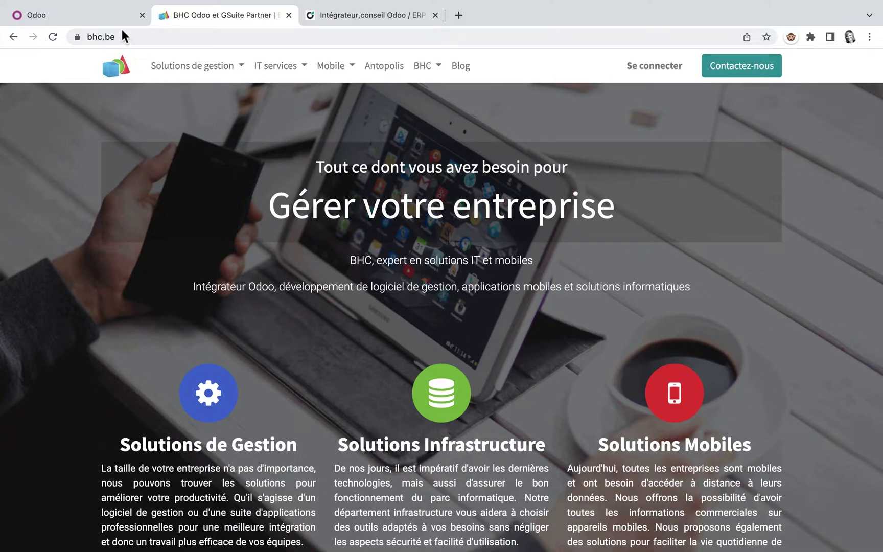
Browse the bhc.be homepage down to its footer, then go back to the Odoo apps home menu
scroll(395, 294, "down", 6)
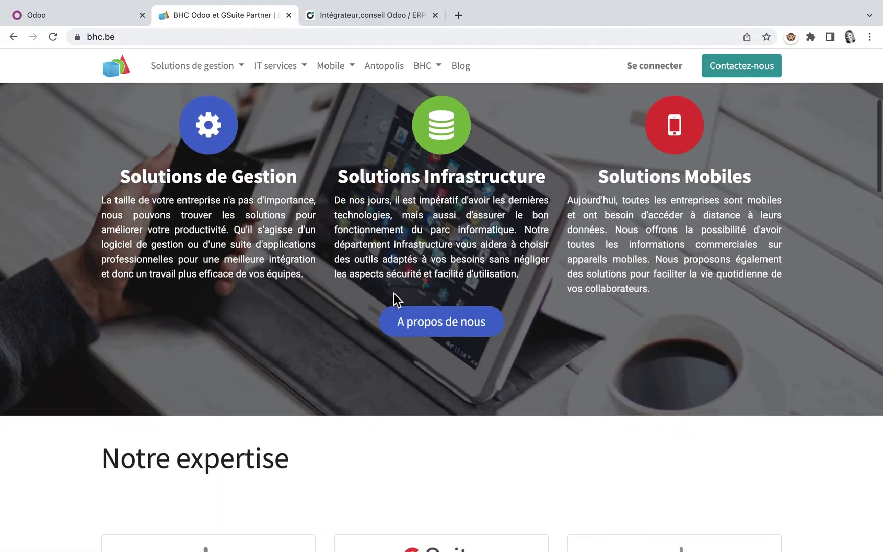
scroll(398, 301, "down", 4)
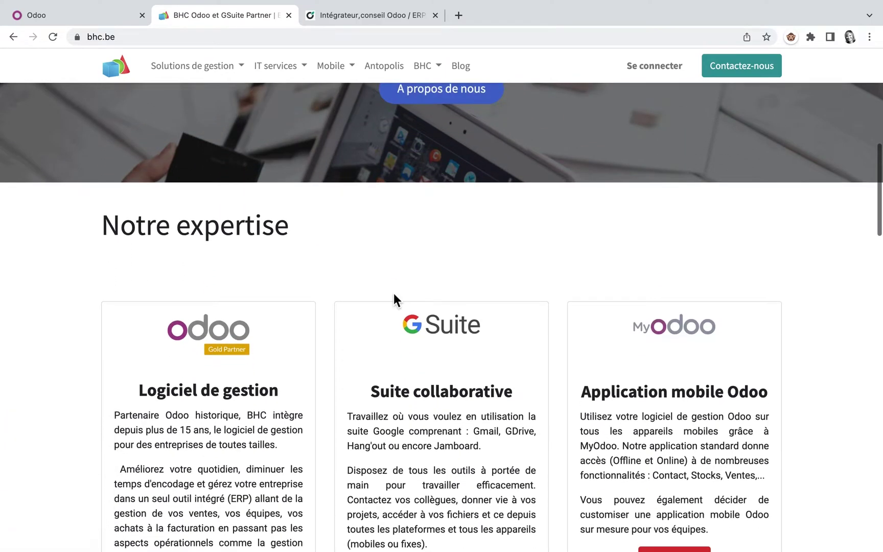
scroll(394, 300, "down", 1)
scroll(394, 294, "down", 1)
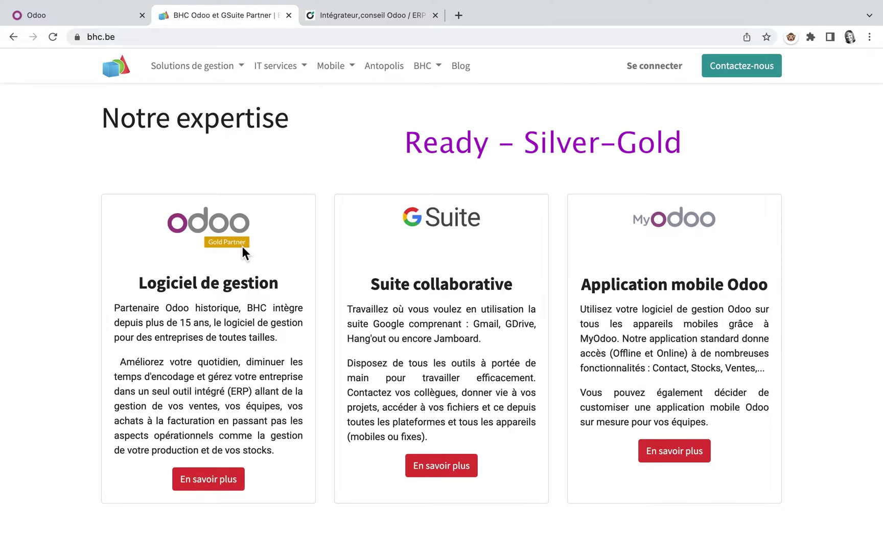
scroll(242, 246, "down", 9)
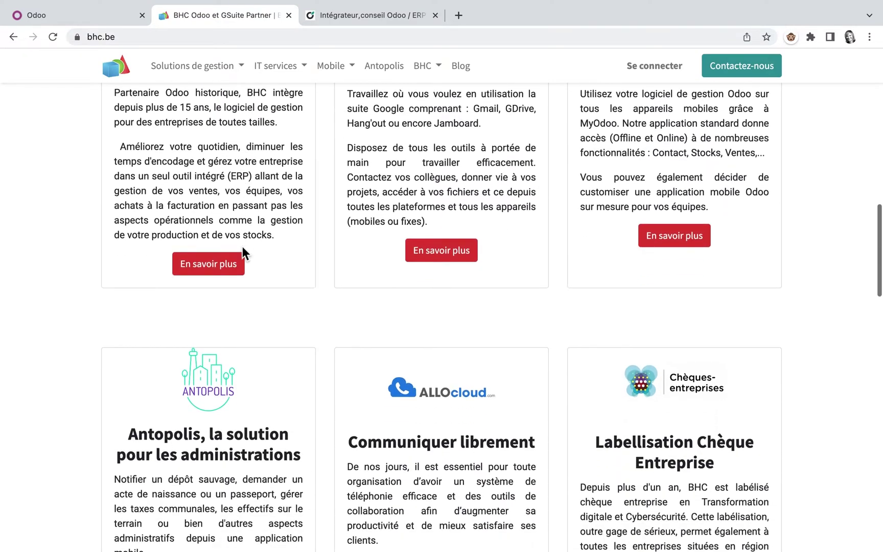
scroll(243, 246, "down", 20)
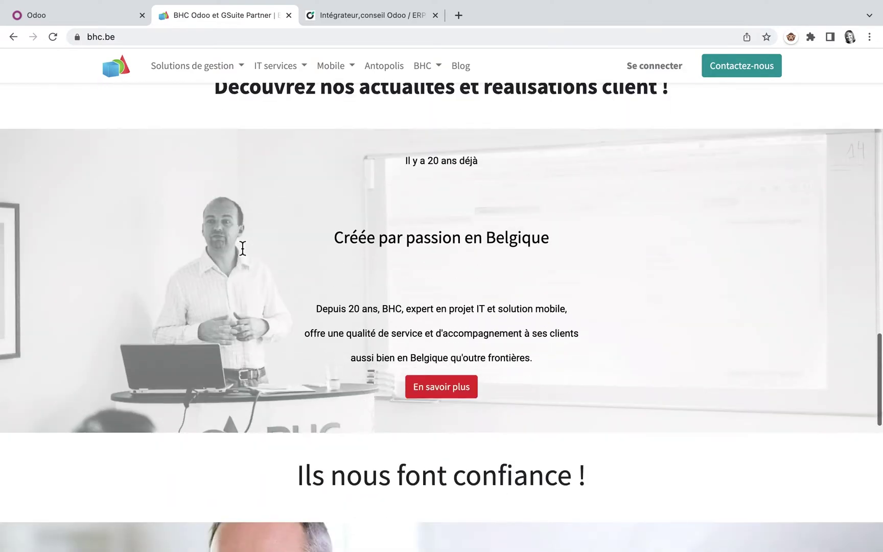
scroll(242, 246, "down", 3)
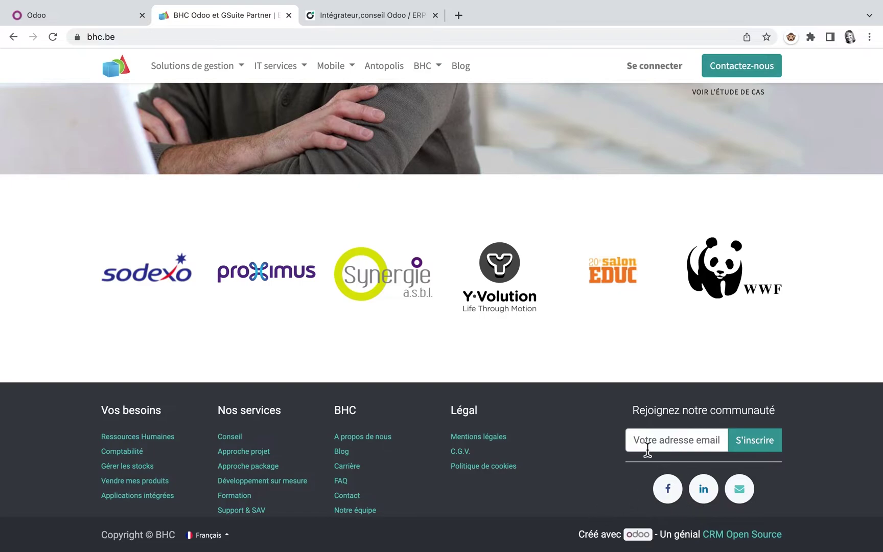
left_click(77, 12)
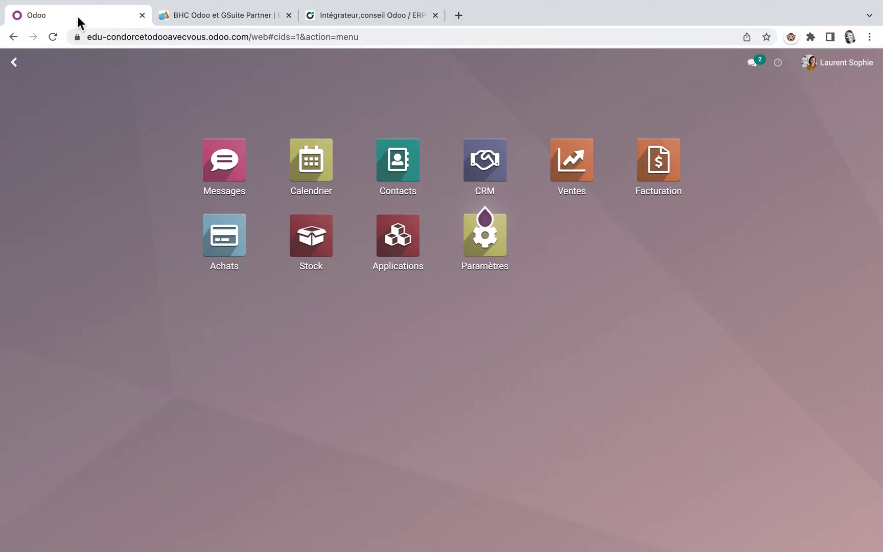
Show the PowerPoint slide on boxed IBAN–BIC and late-payment terms, then open Odoo's Paramètres
mouse_move(454, 550)
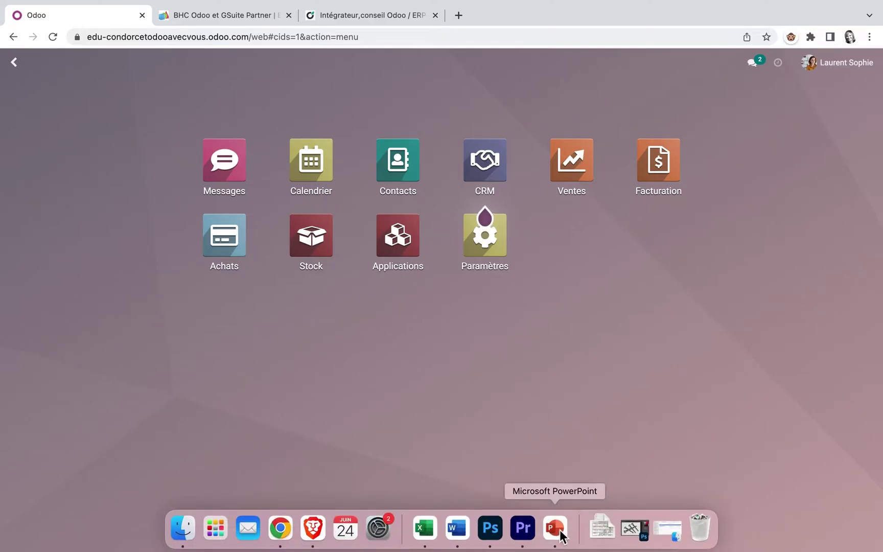
left_click(562, 536)
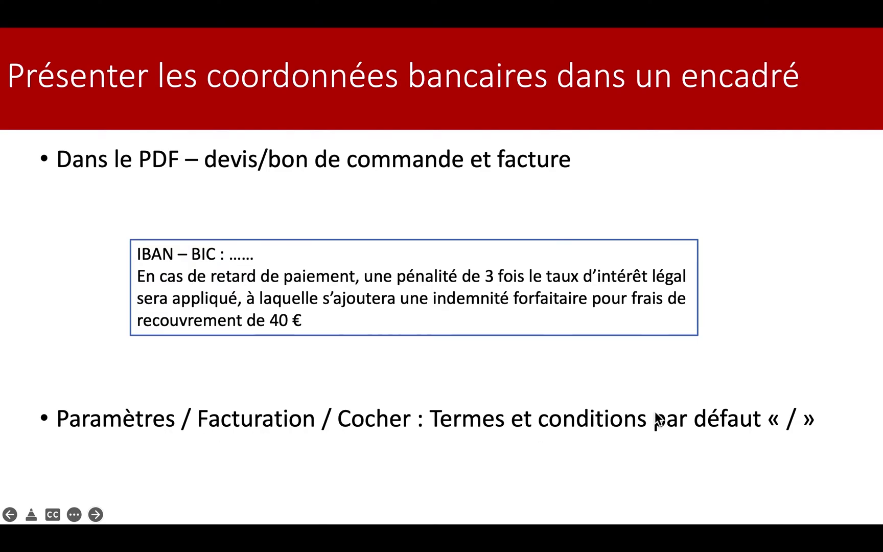
key("ctrl+Left")
left_click(487, 242)
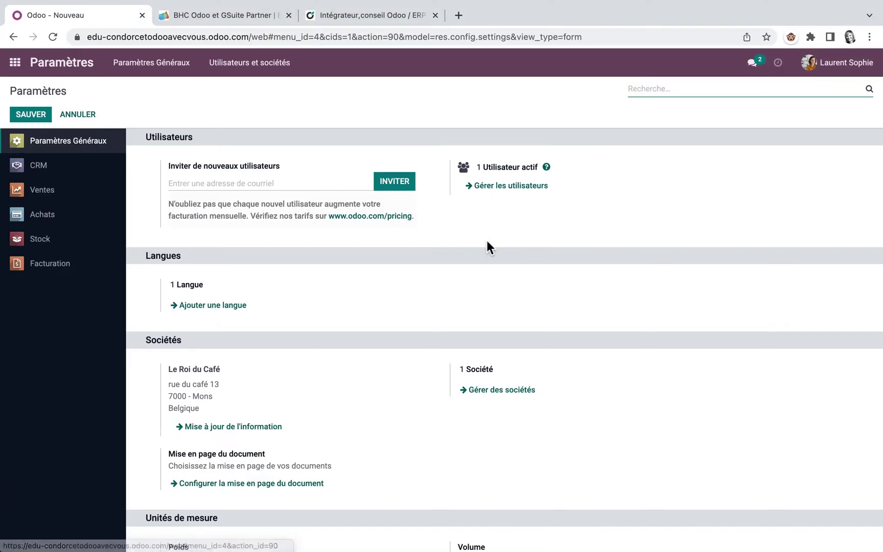
Search the settings for 'terme' and enable Termes et Conditions par défaut
type("terme")
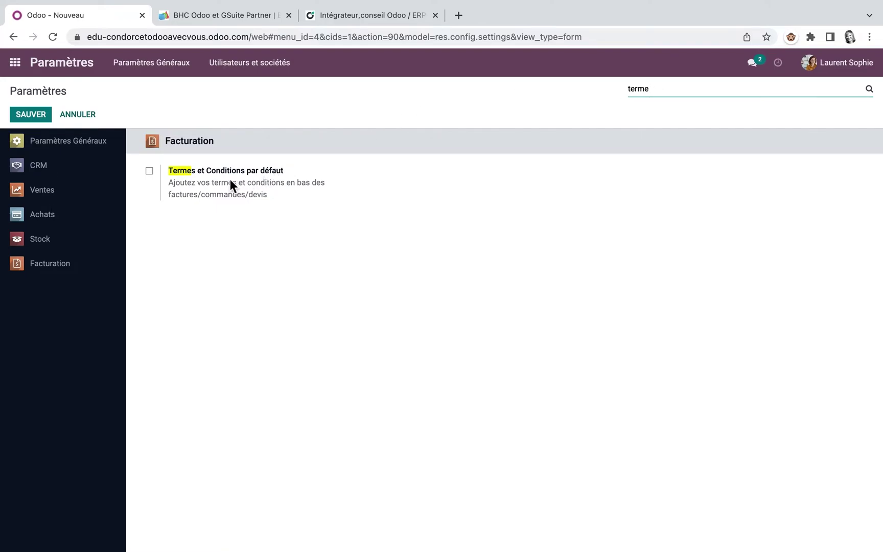
left_click(149, 171)
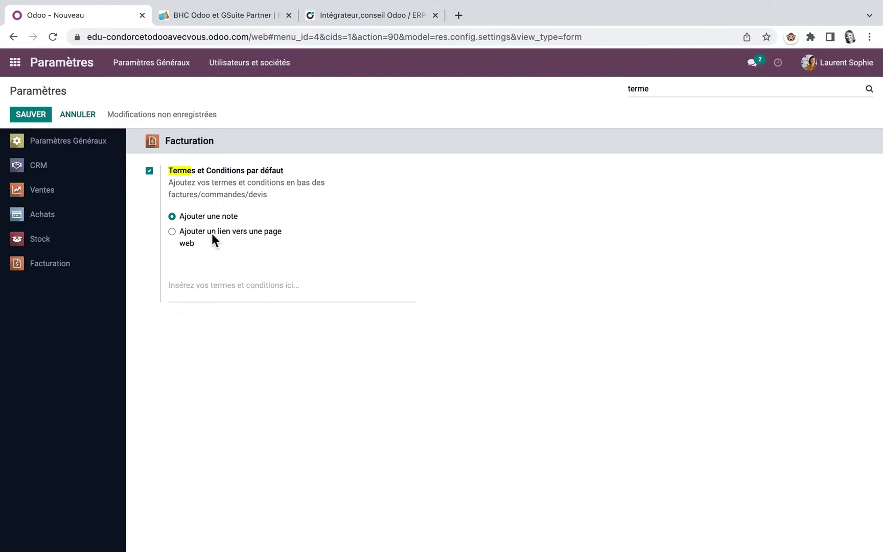
Paste the IBAN–BIC penalty text image into the terms note at 50% size, with an empty line after
left_click(209, 283)
right_click(209, 283)
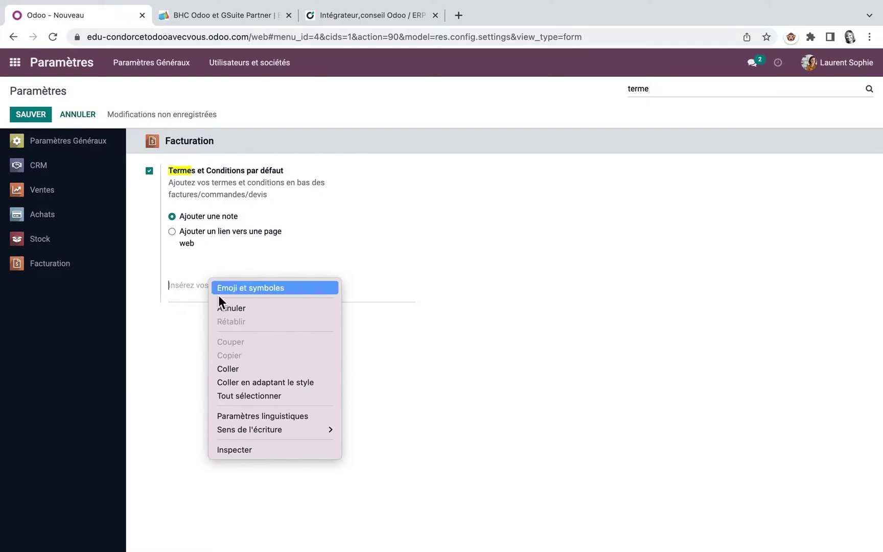
left_click(236, 368)
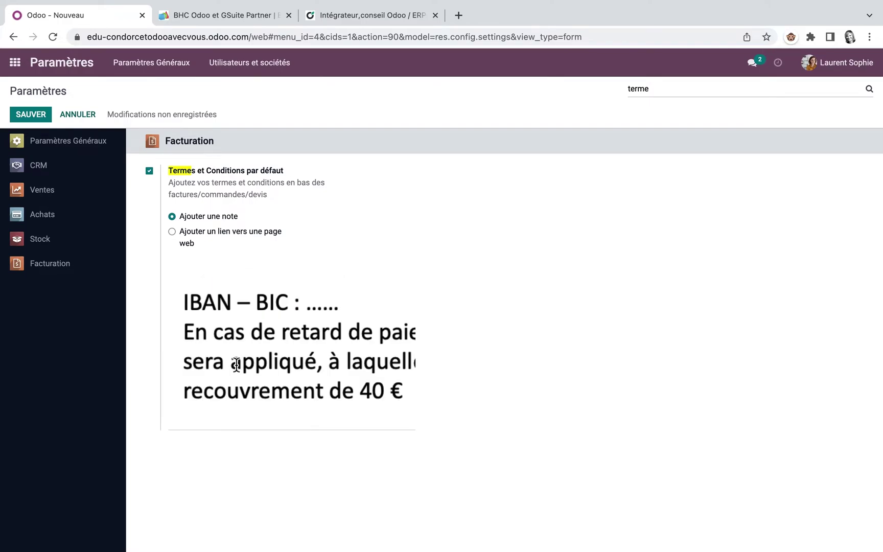
left_click(202, 364)
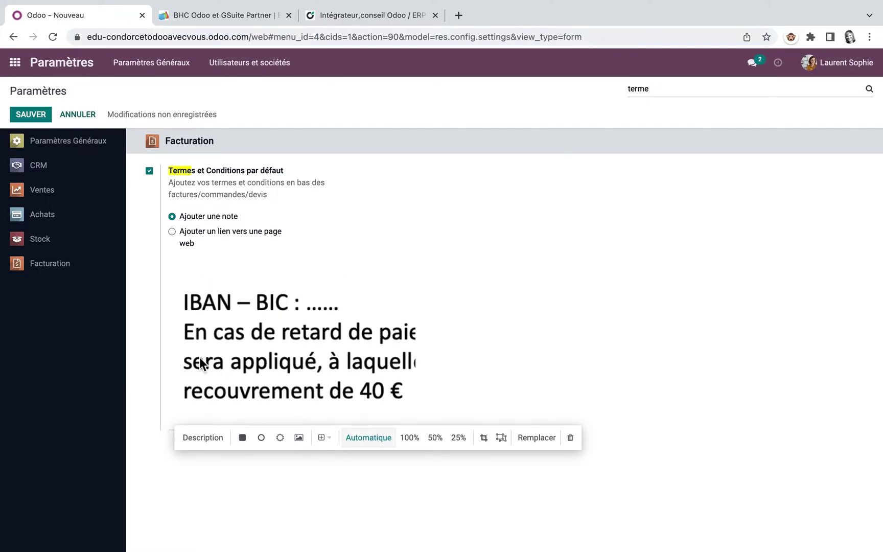
left_click(437, 439)
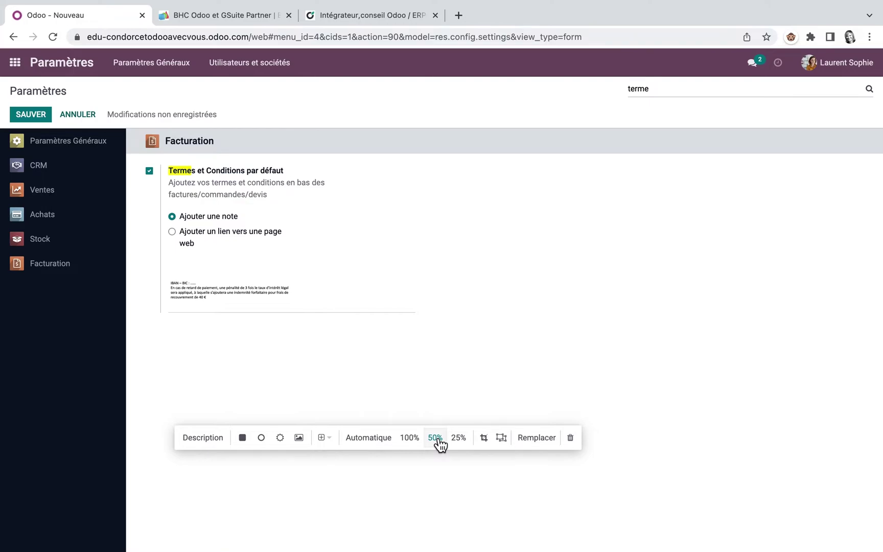
left_click(324, 295)
key("Return")
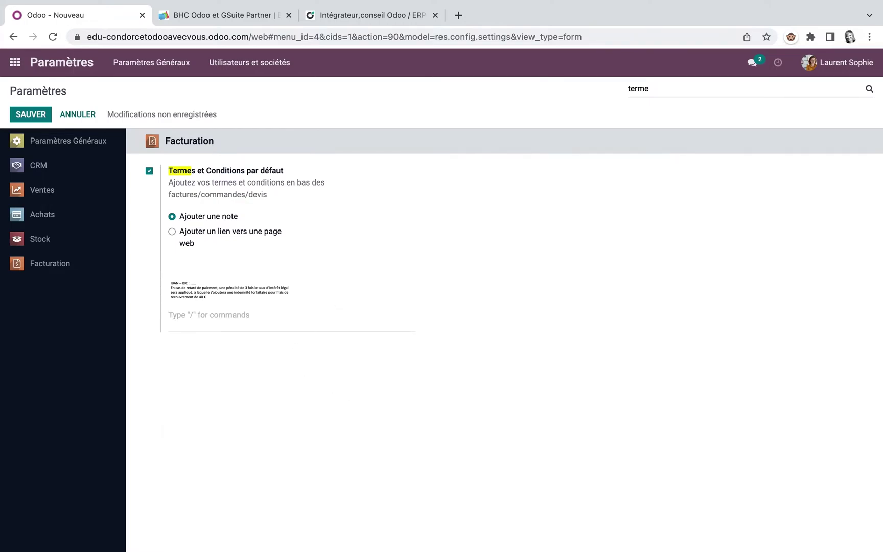
type("/")
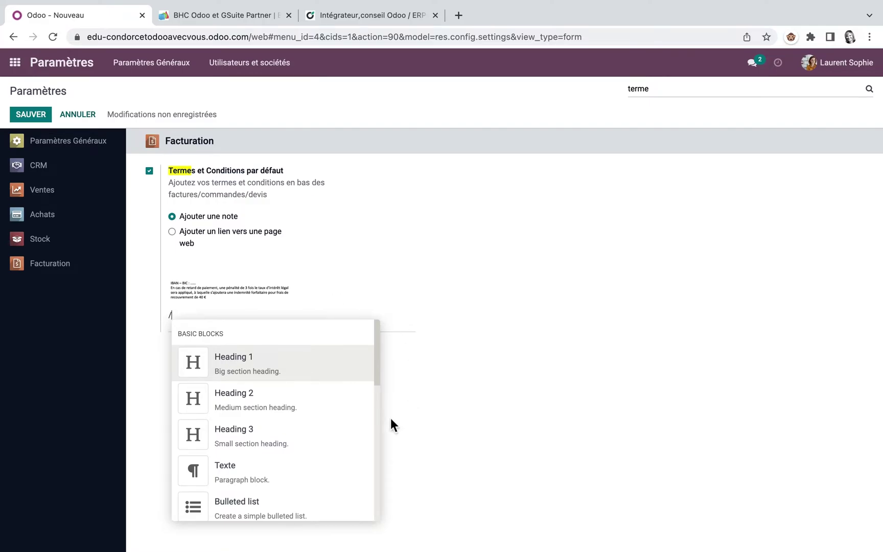
Upload Conditions de paiement.png from the Desktop into the terms note below the first image
scroll(311, 444, "down", 3)
scroll(311, 444, "down", 5)
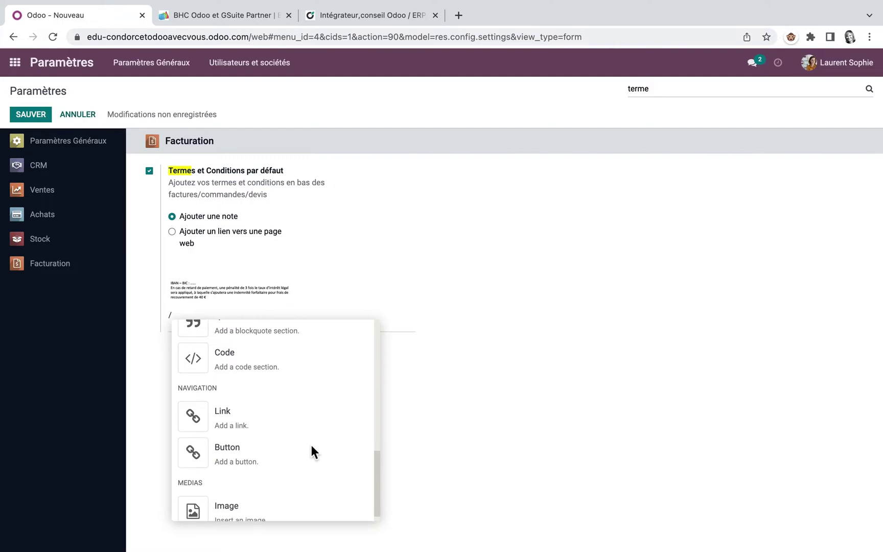
left_click(228, 497)
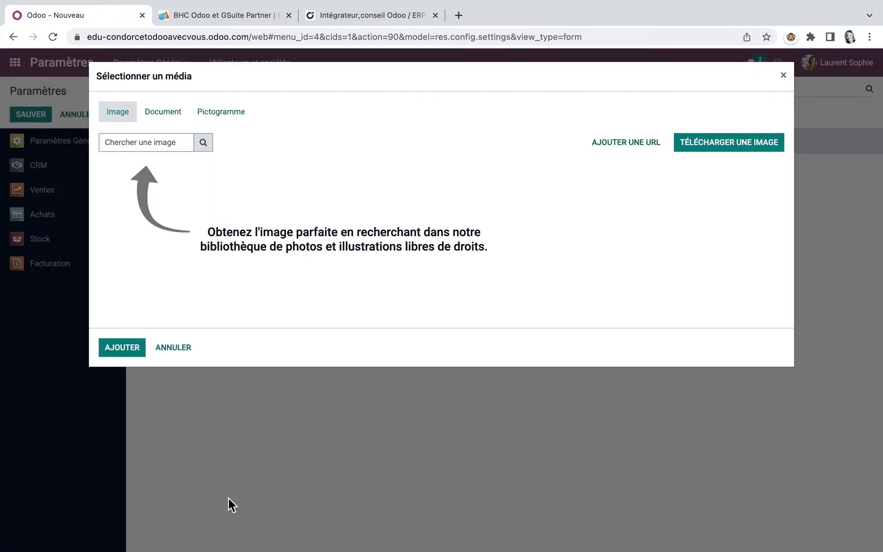
left_click(723, 142)
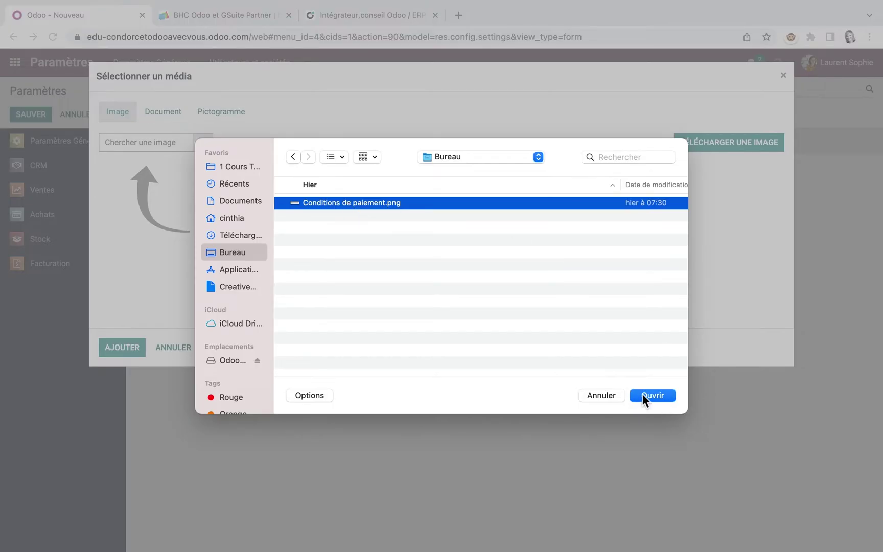
left_click(644, 395)
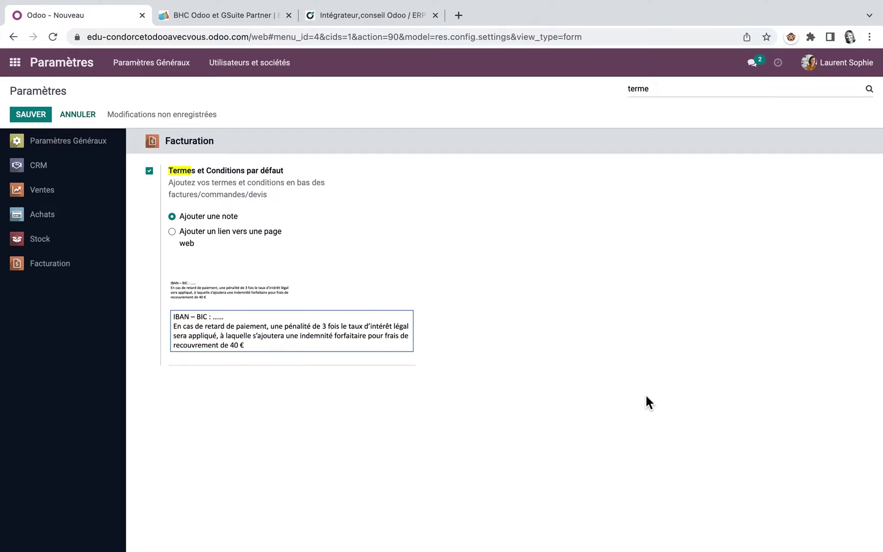
key("Return")
Insert a 1x1 table holding the pasted terms image at 50%, and save the settings
type("/")
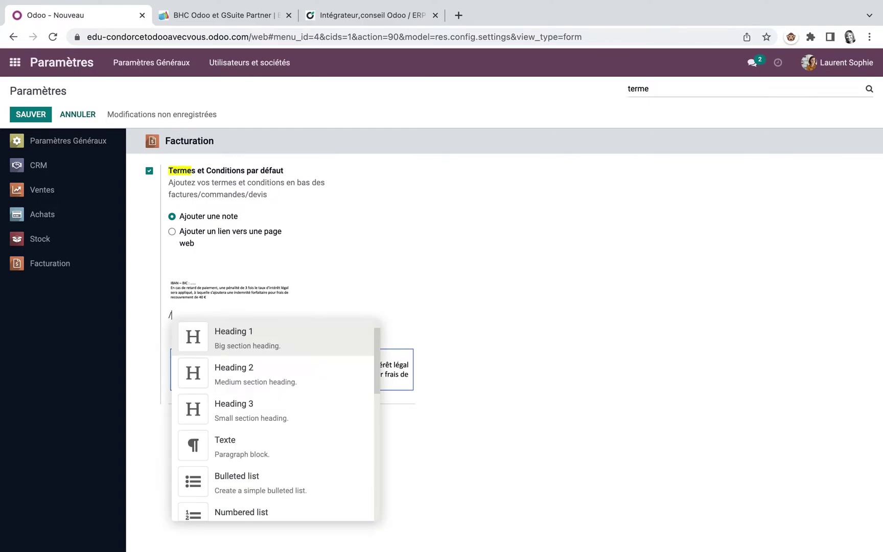
scroll(248, 465, "down", 5)
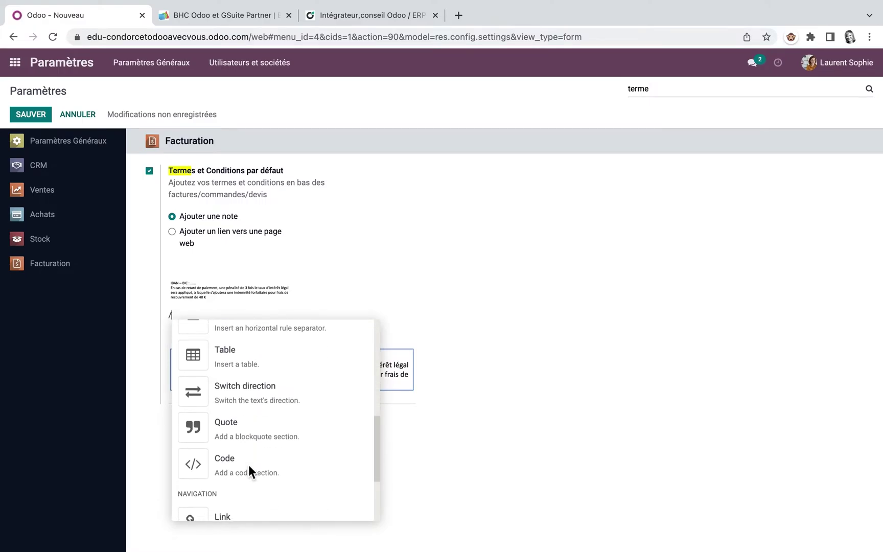
left_click(225, 360)
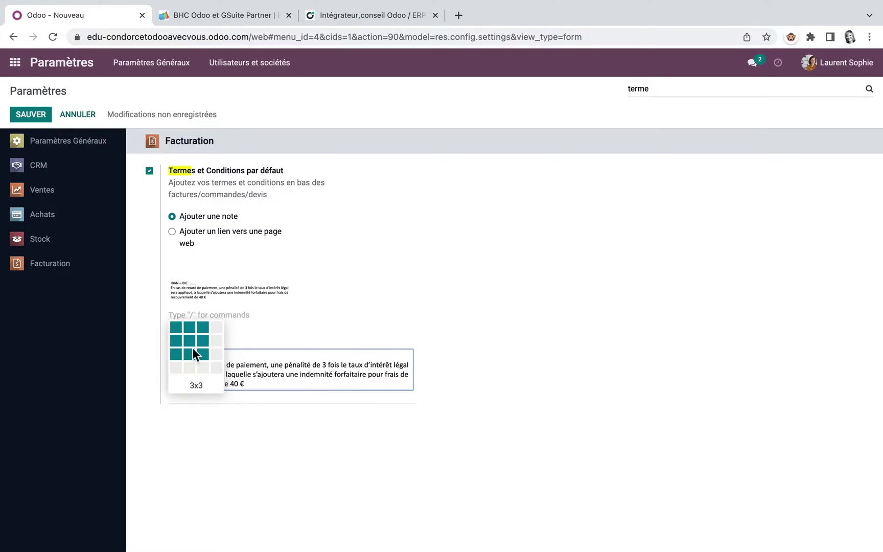
left_click(175, 327)
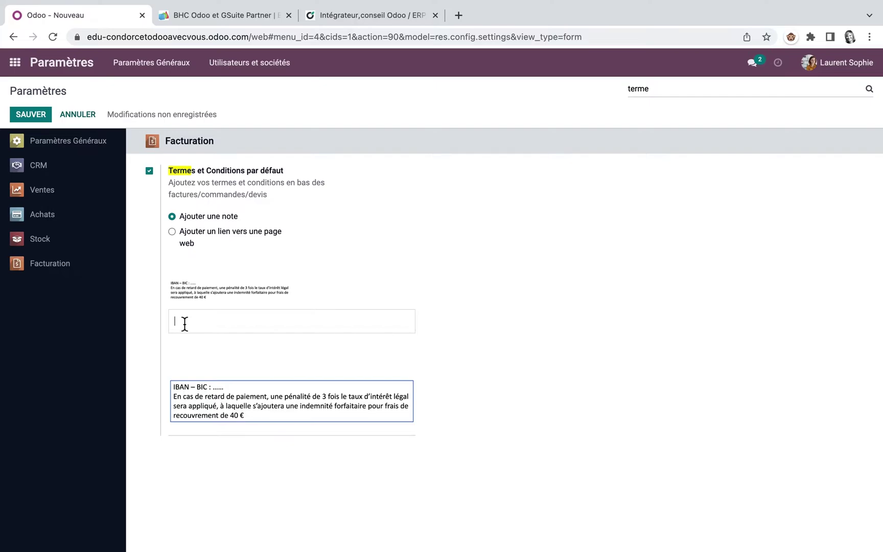
right_click(185, 323)
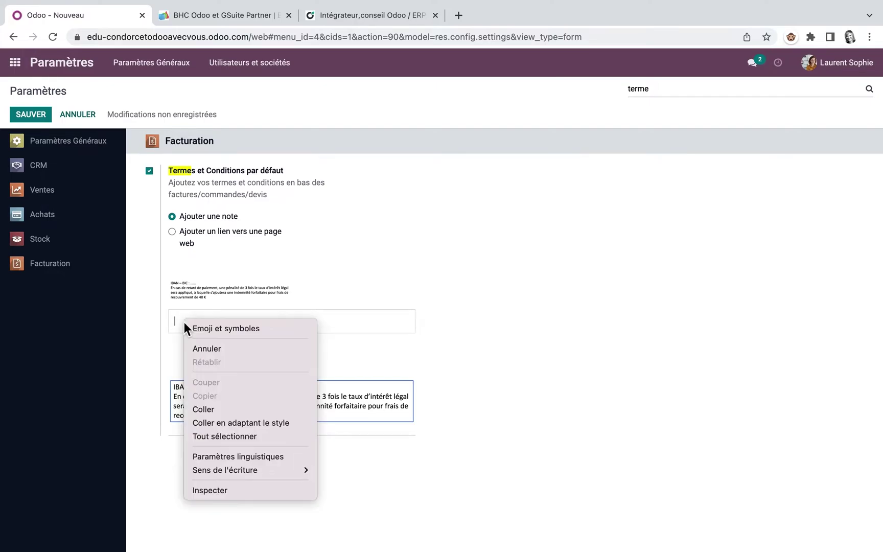
left_click(211, 408)
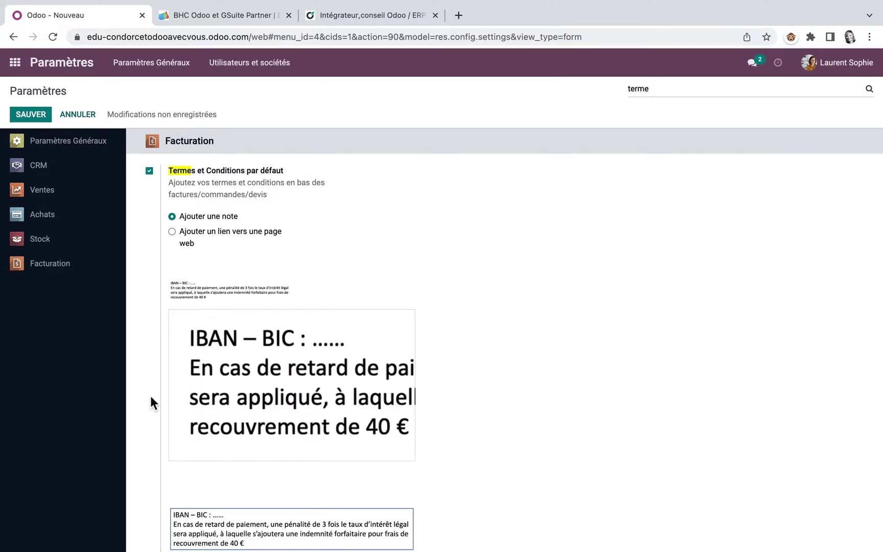
left_click(230, 384)
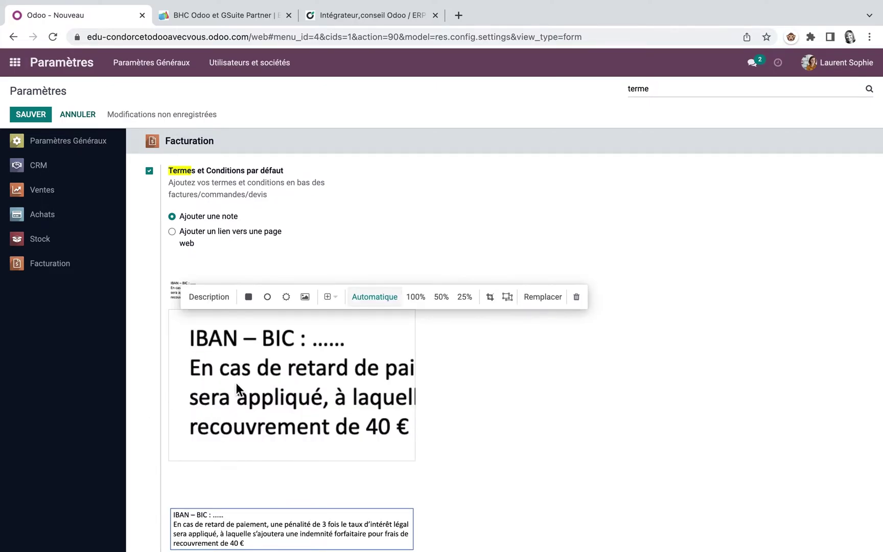
left_click(441, 298)
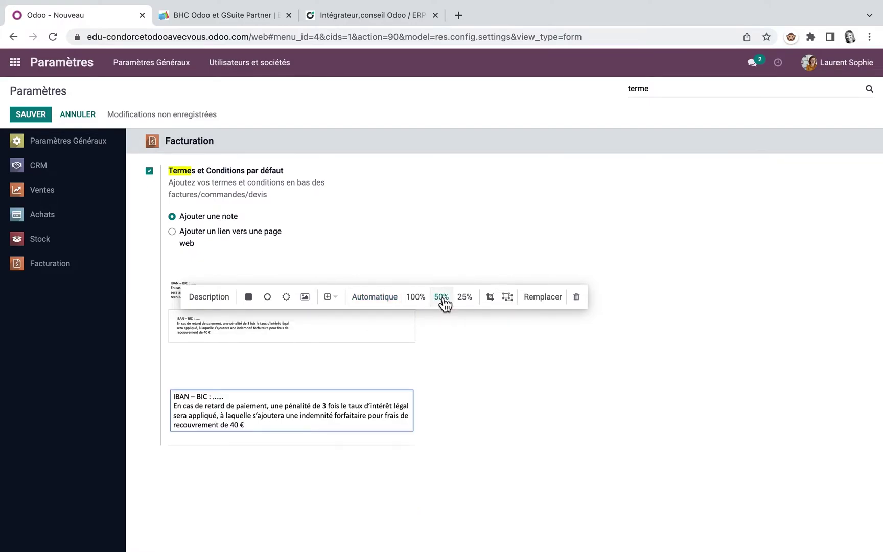
left_click(32, 115)
Create a new Sales quotation with Odooavecvous as the customer
left_click(20, 63)
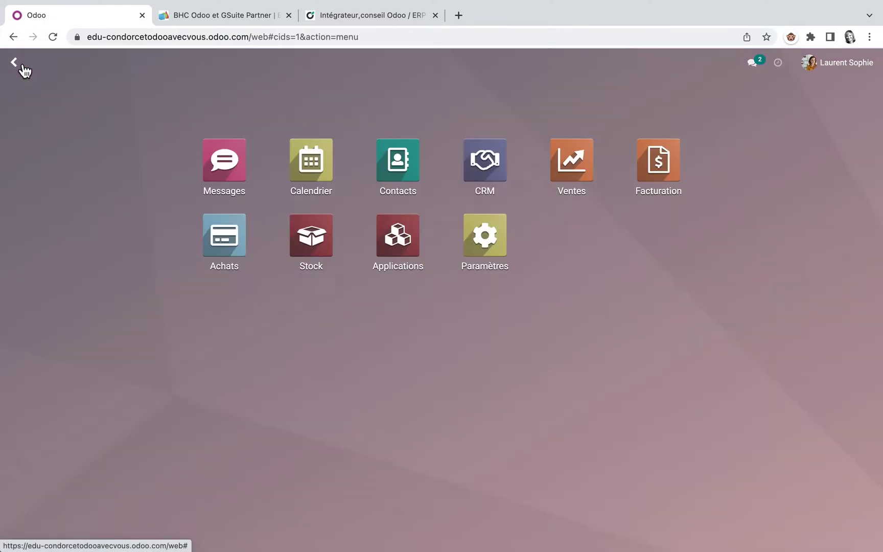
left_click(585, 175)
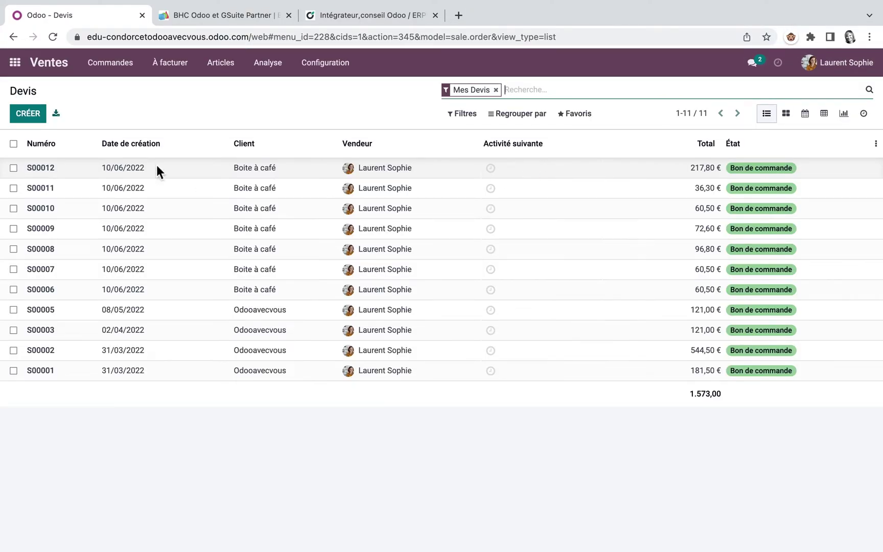
left_click(29, 119)
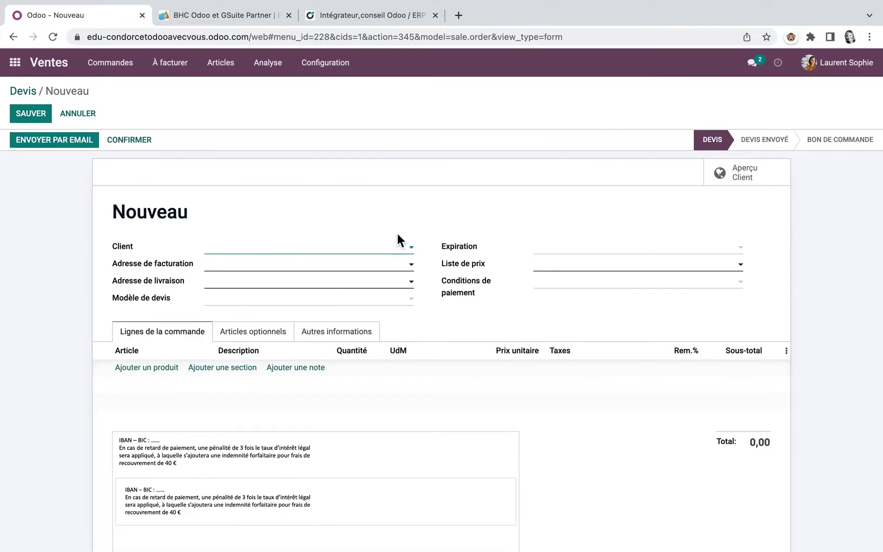
left_click(412, 247)
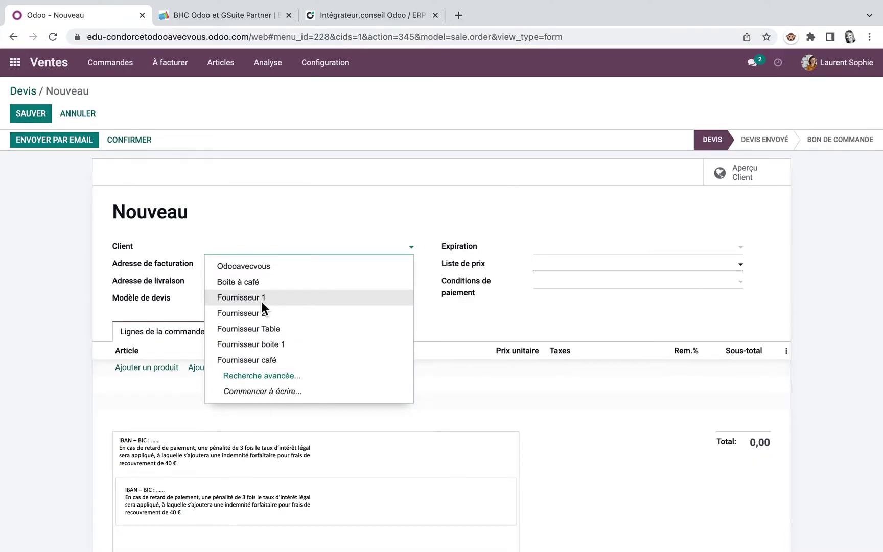
left_click(267, 272)
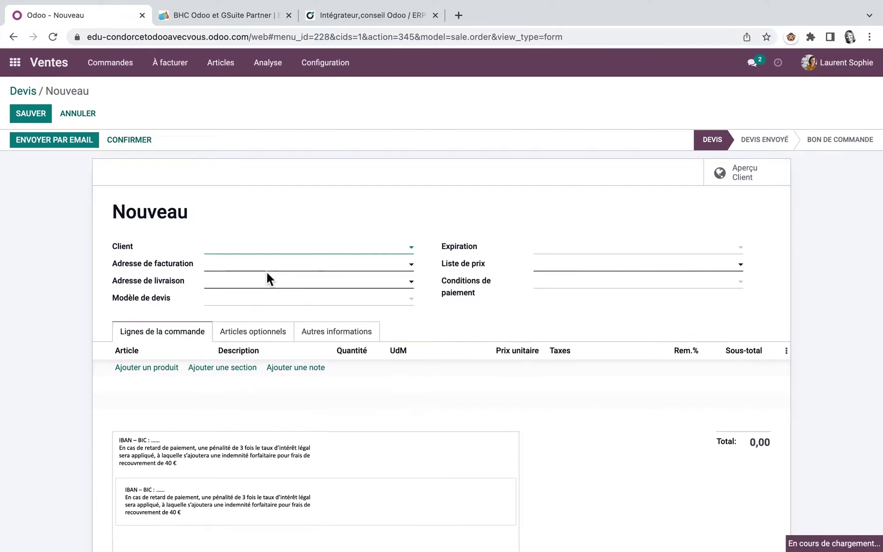
Shrink the large IBAN terms image in the quote's notes to 25%
scroll(372, 295, "down", 5)
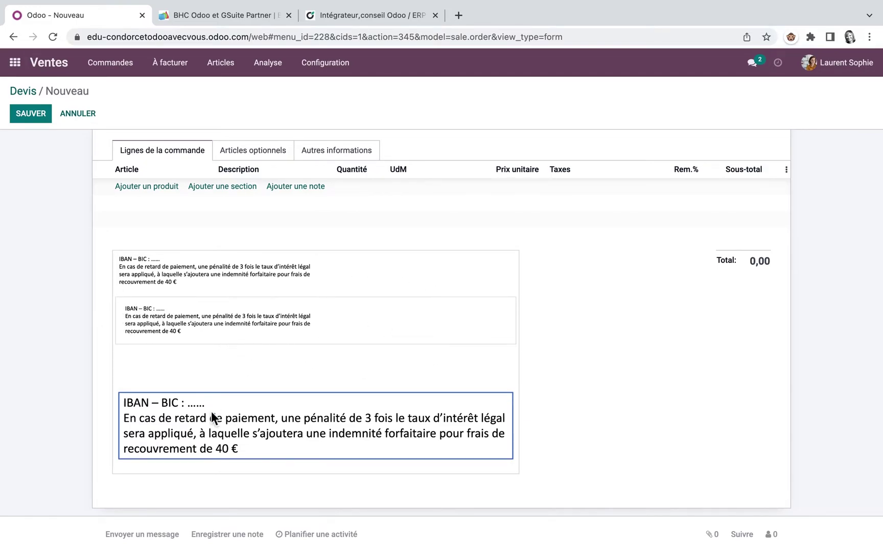
left_click(231, 441)
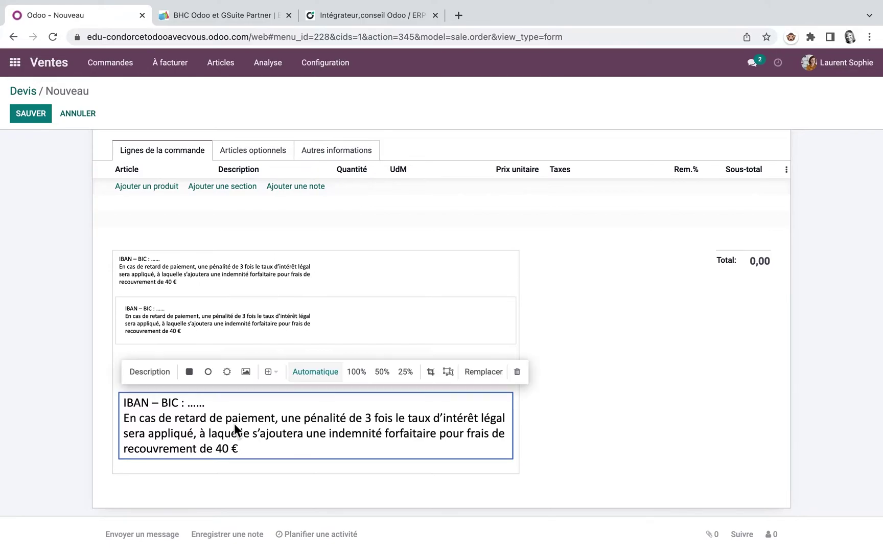
left_click(405, 372)
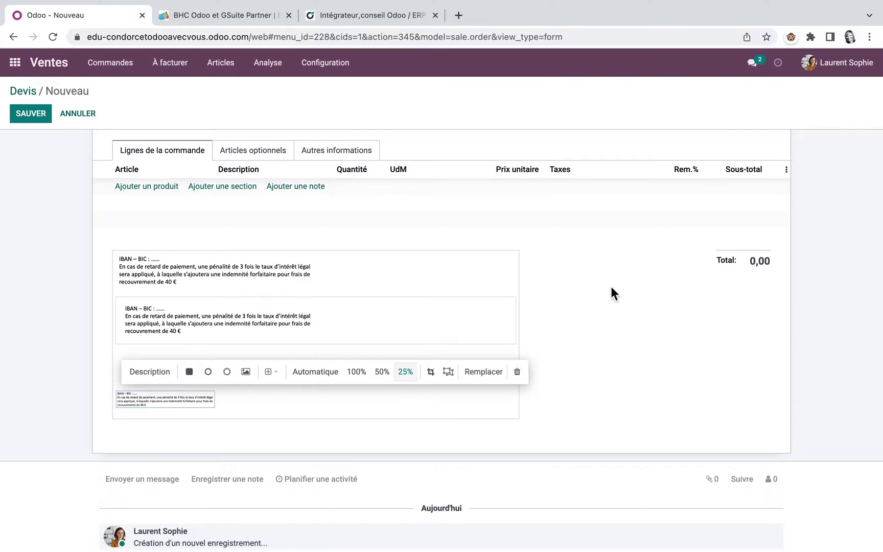
scroll(596, 287, "up", 5)
Save quotation S00013, view its customer preview down to Conditions générales, then switch to IROKOO
left_click(744, 170)
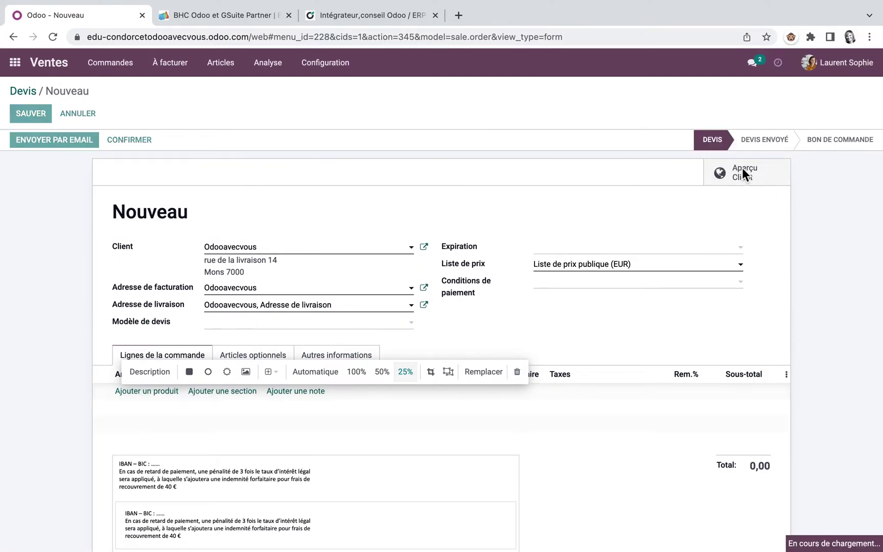
scroll(605, 376, "down", 2)
scroll(605, 375, "down", 3)
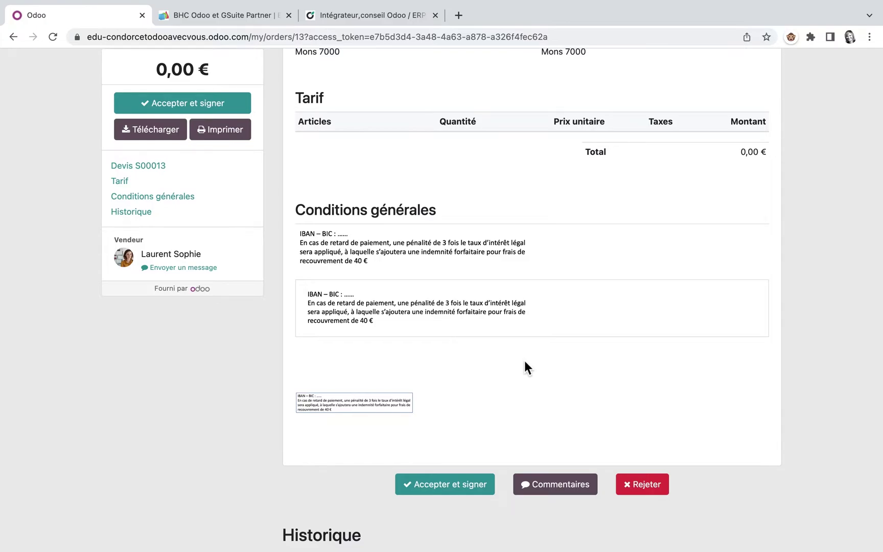
left_click(402, 16)
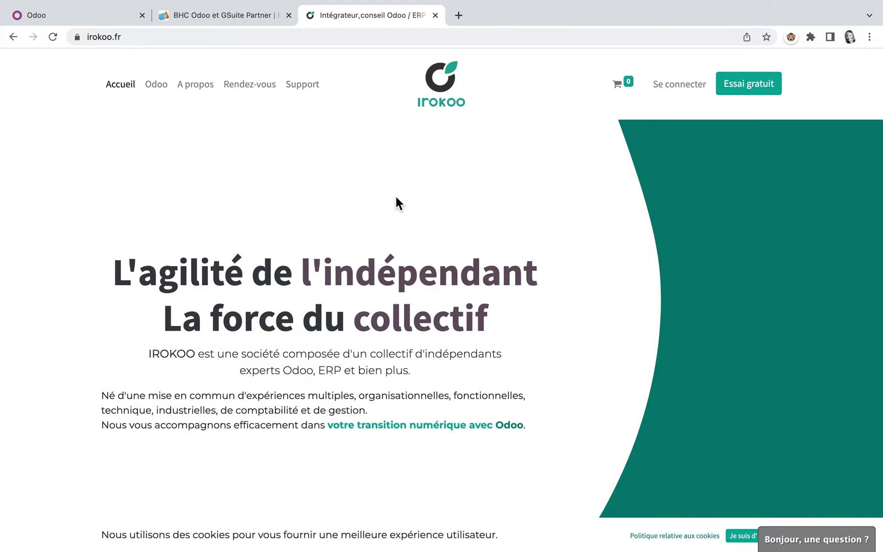
Scroll the irokoo.fr homepage, then return to the S00013 customer preview in Odoo
scroll(355, 319, "down", 3)
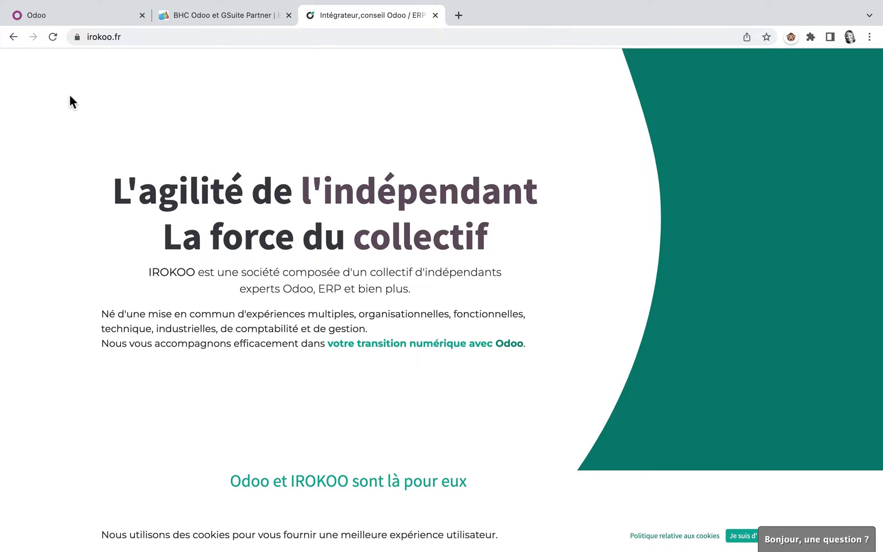
left_click(100, 17)
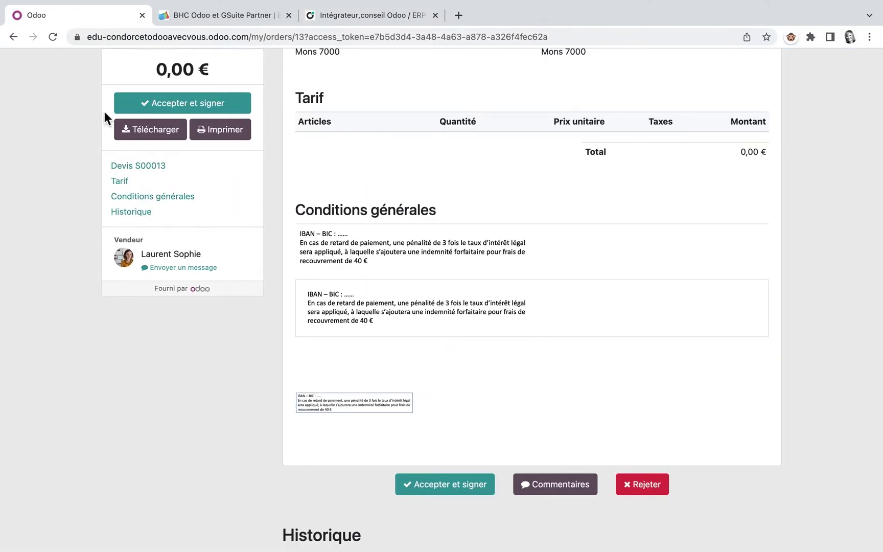
Return to the new quotation and delete the top IBAN block from the terms note
left_click(13, 37)
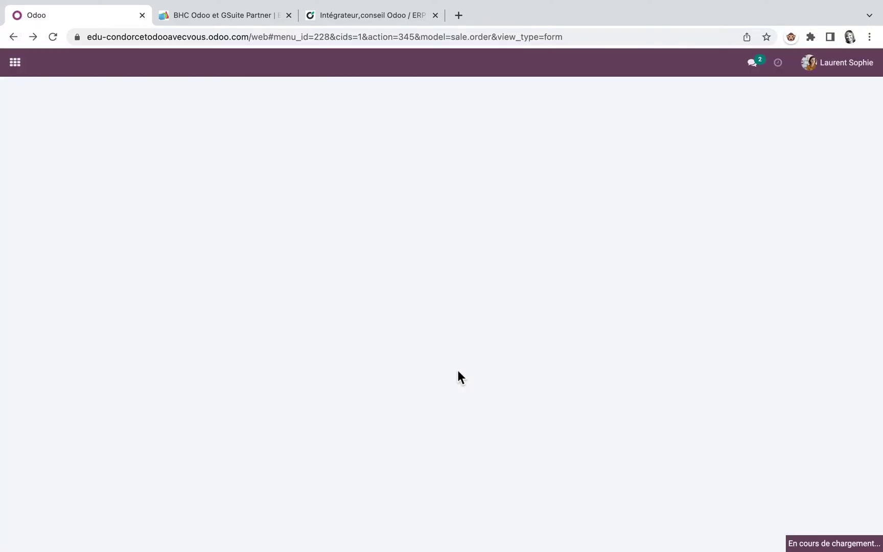
scroll(459, 377, "down", 4)
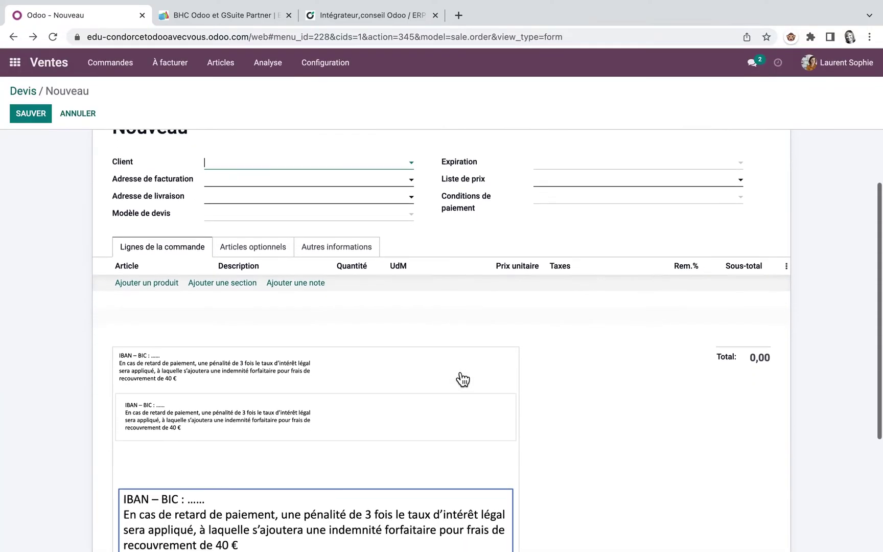
scroll(462, 379, "down", 1)
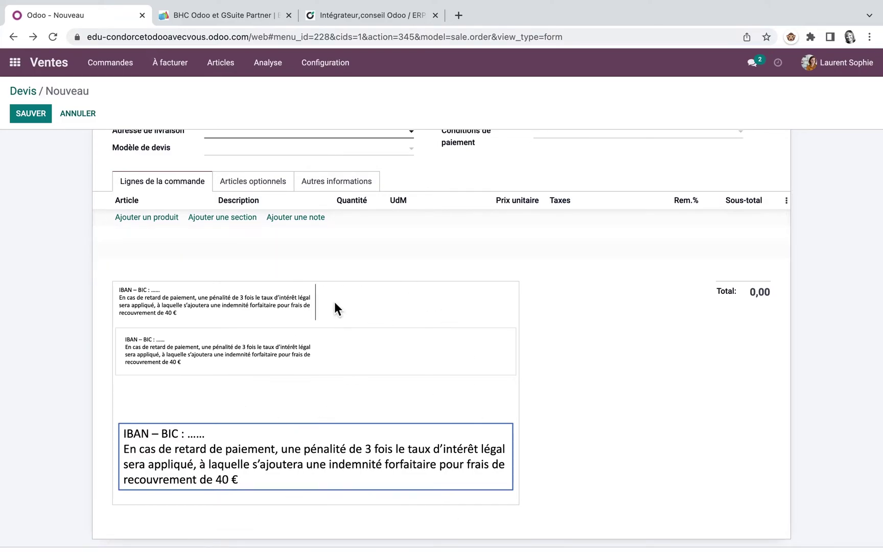
key("BackSpace")
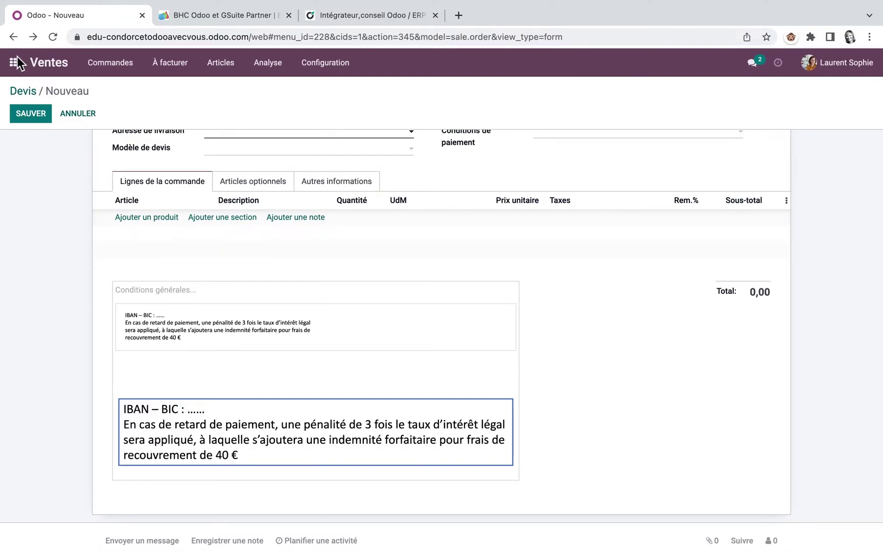
Choose Odooavecvous as the client after sales settings are blocked by missing fields
left_click(323, 63)
left_click(334, 86)
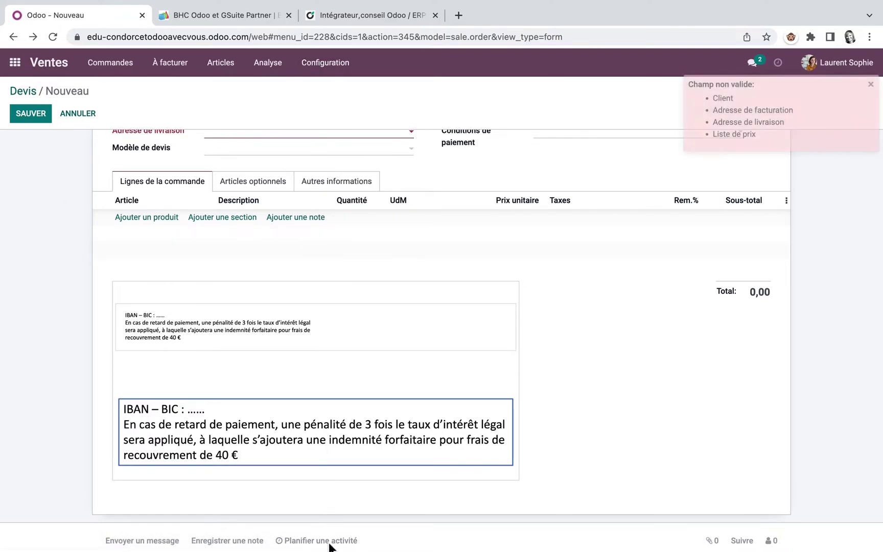
mouse_move(313, 531)
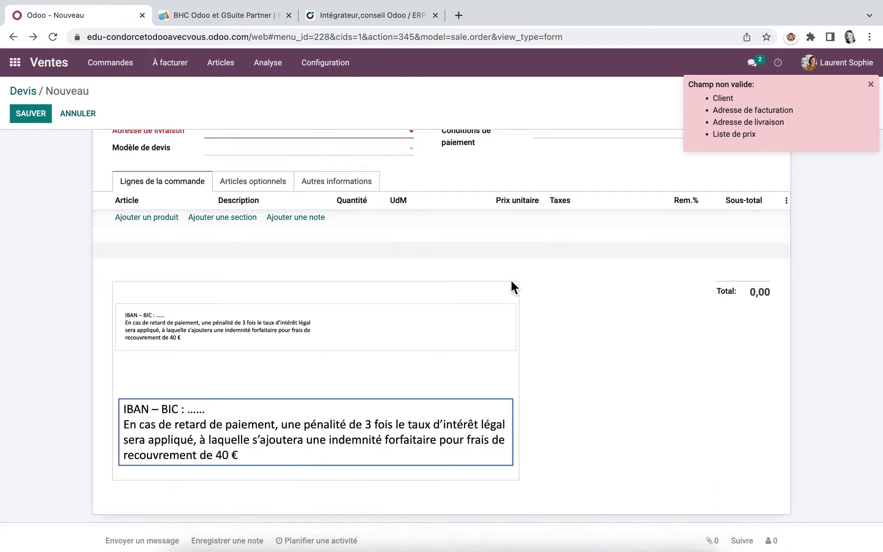
scroll(476, 264, "up", 5)
left_click(410, 249)
left_click(263, 270)
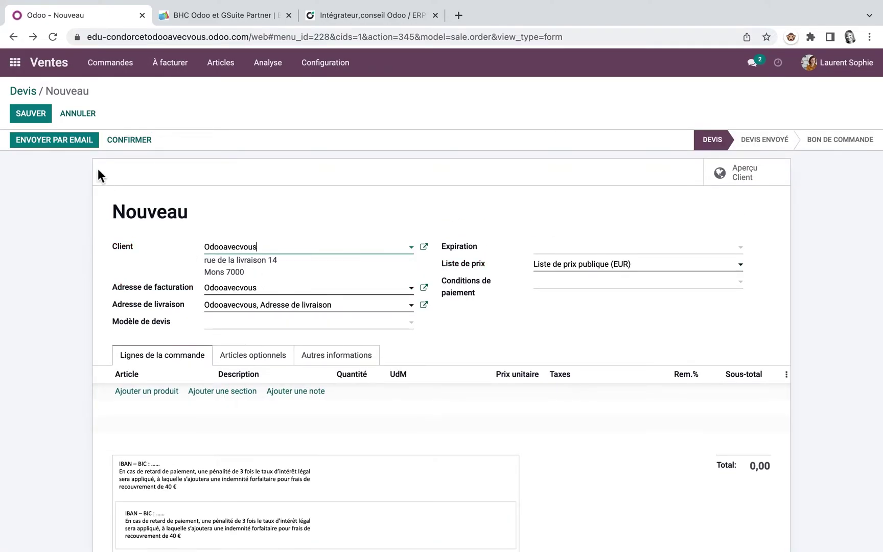
Save the quotation as S00014 and search the Sales settings for 'terme'
left_click(30, 115)
left_click(331, 67)
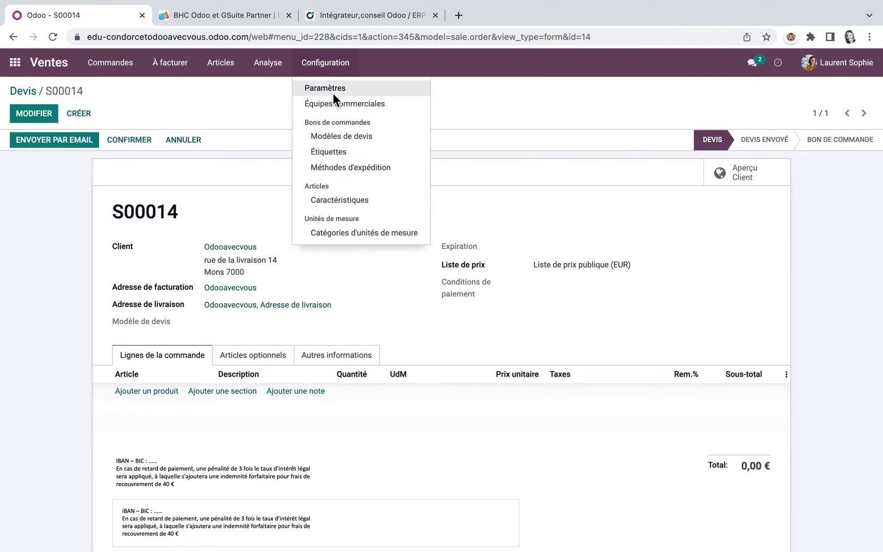
left_click(333, 93)
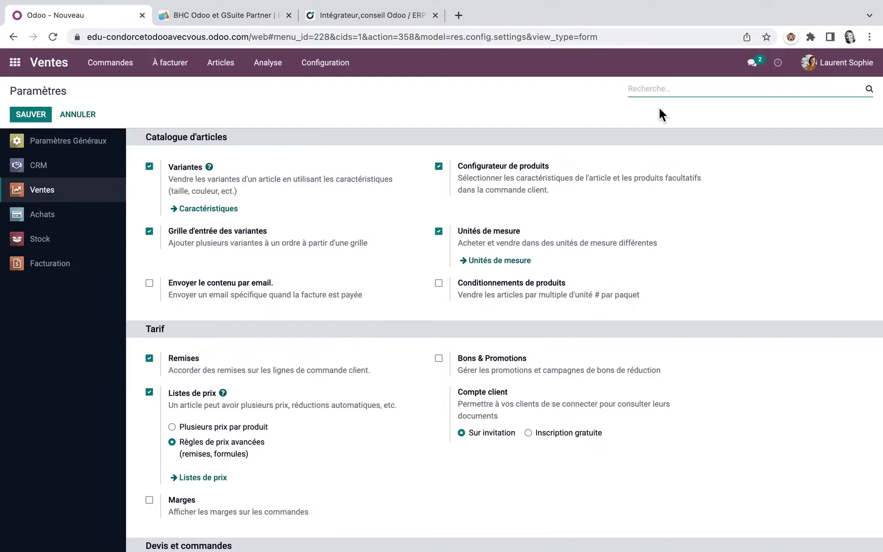
type("terme")
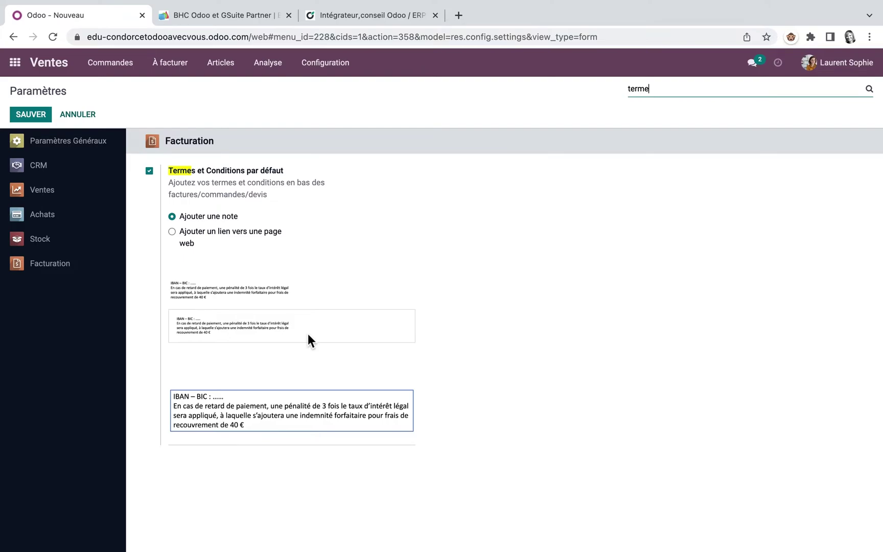
Delete the three pasted images, including the IBAN image, from the default terms note and save
left_click(279, 321)
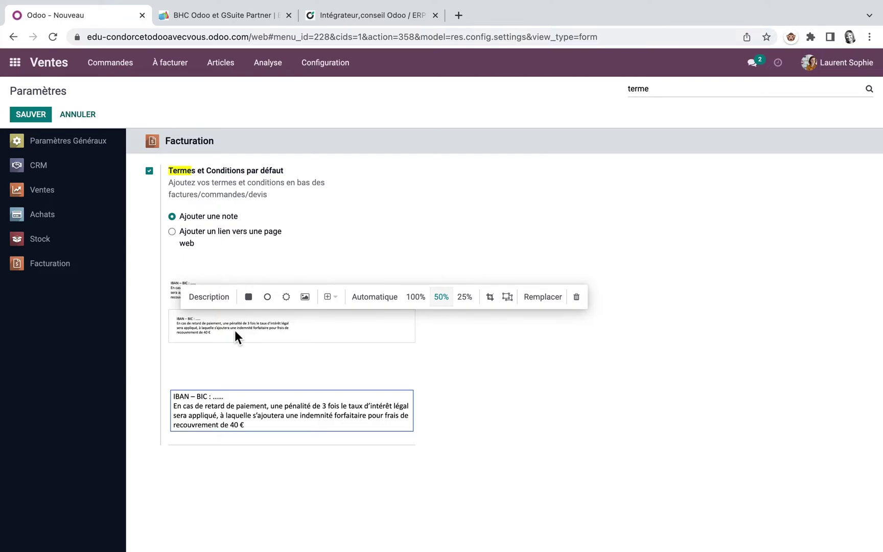
left_click(576, 297)
left_click(286, 290)
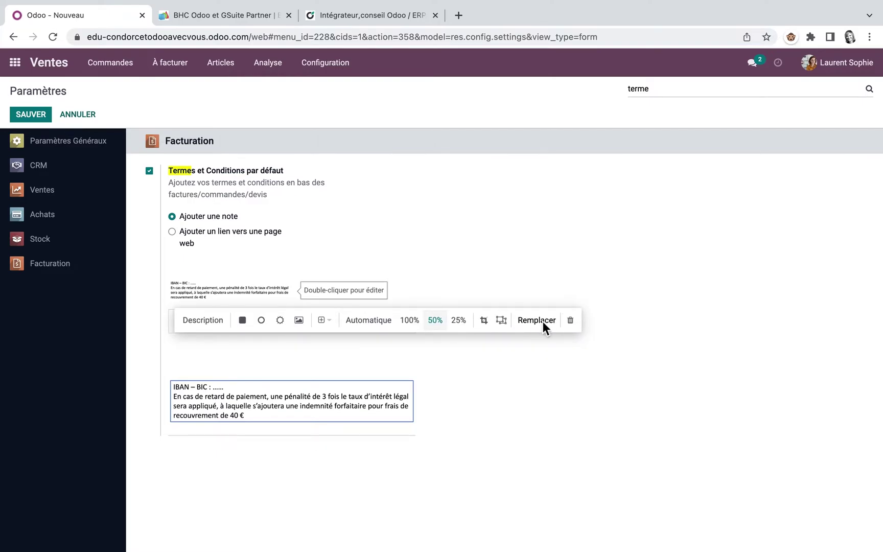
left_click(571, 320)
left_click(357, 386)
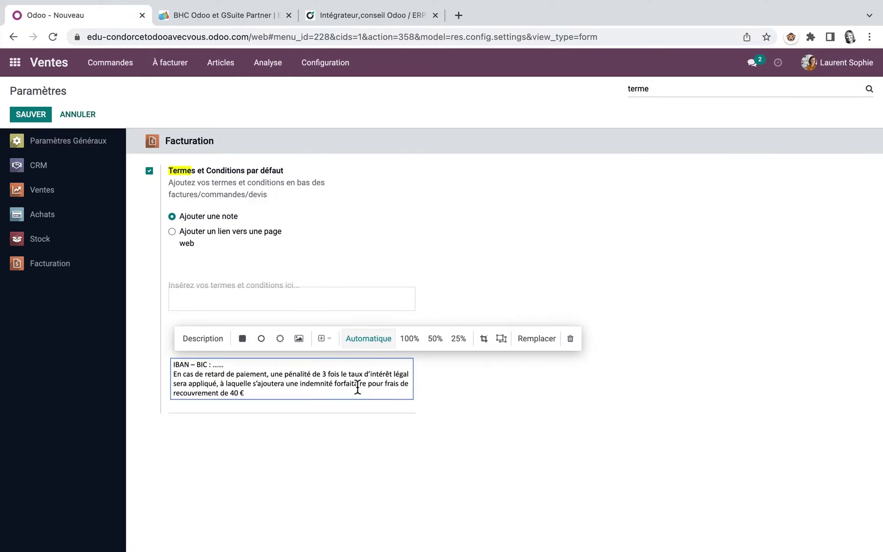
left_click(568, 344)
left_click(31, 114)
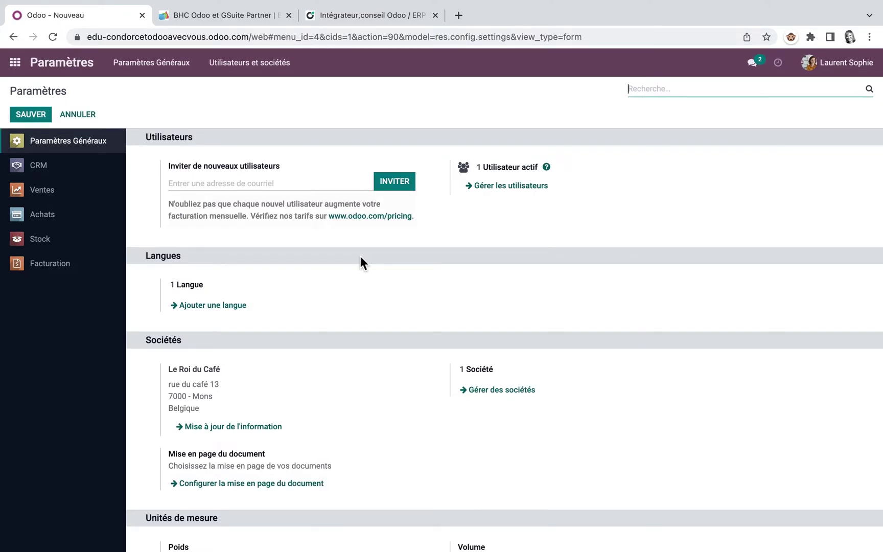
Search the Applications for 'fabri' and install the Fabrication app
left_click(20, 63)
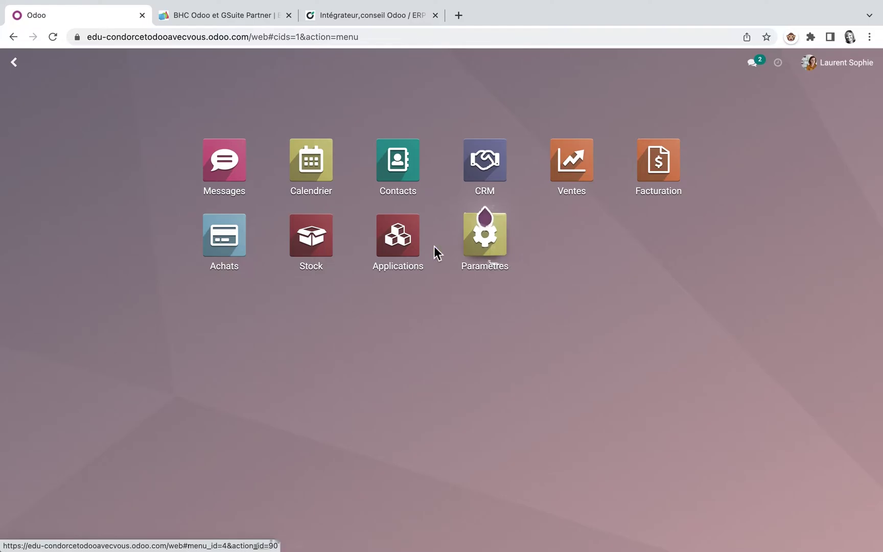
left_click(396, 237)
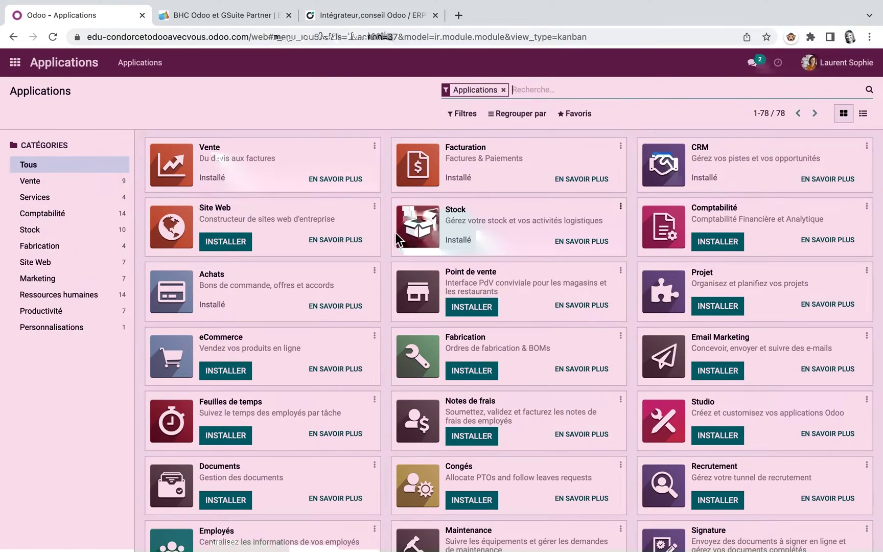
type("fabri")
key("Return")
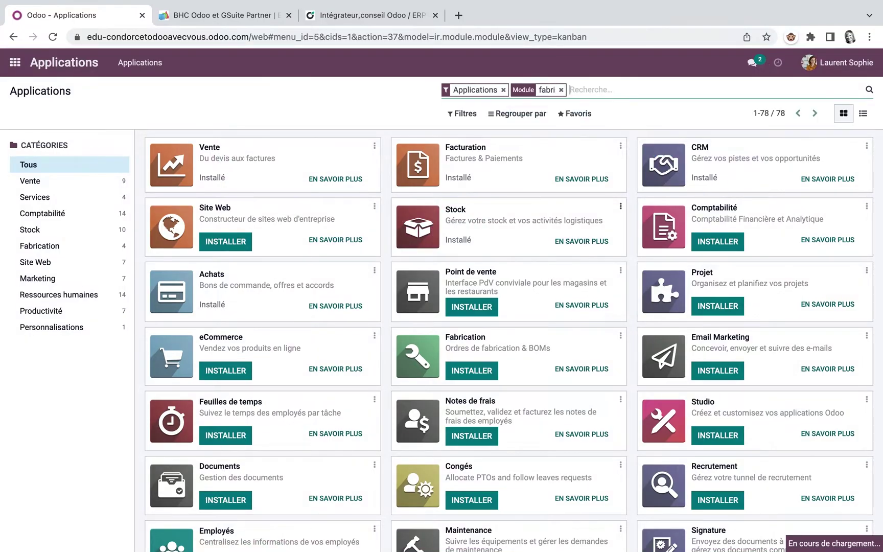
left_click(238, 185)
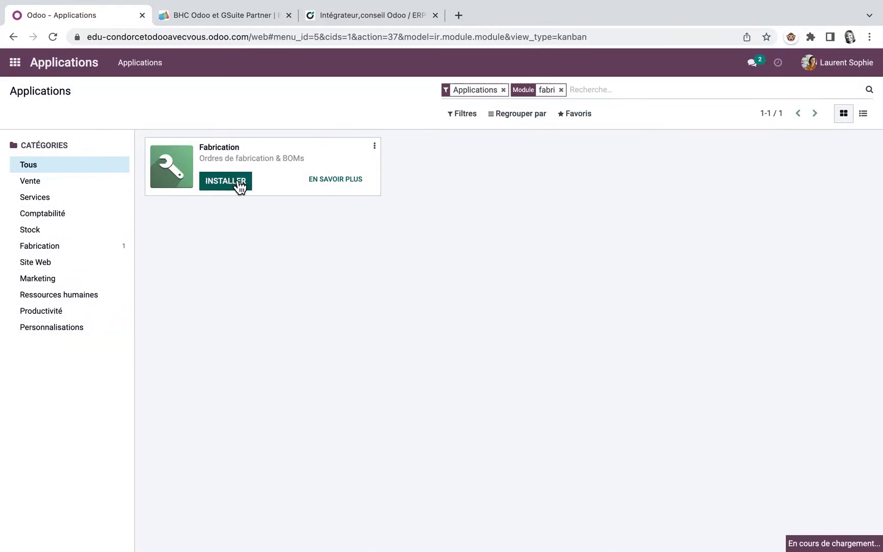
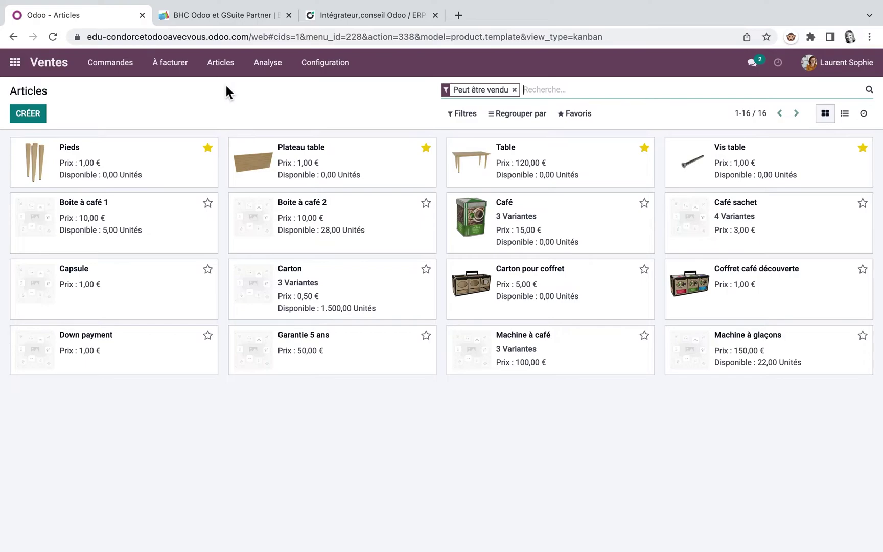
Open Pieds, confirm its supplier Fournisseur Table and Acheter-only route, then move to Plateau table
left_click(114, 164)
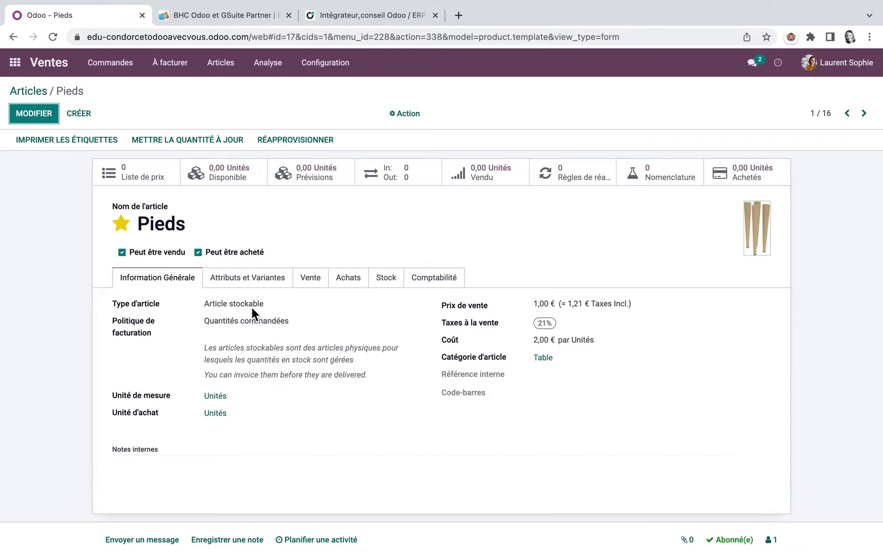
left_click(361, 281)
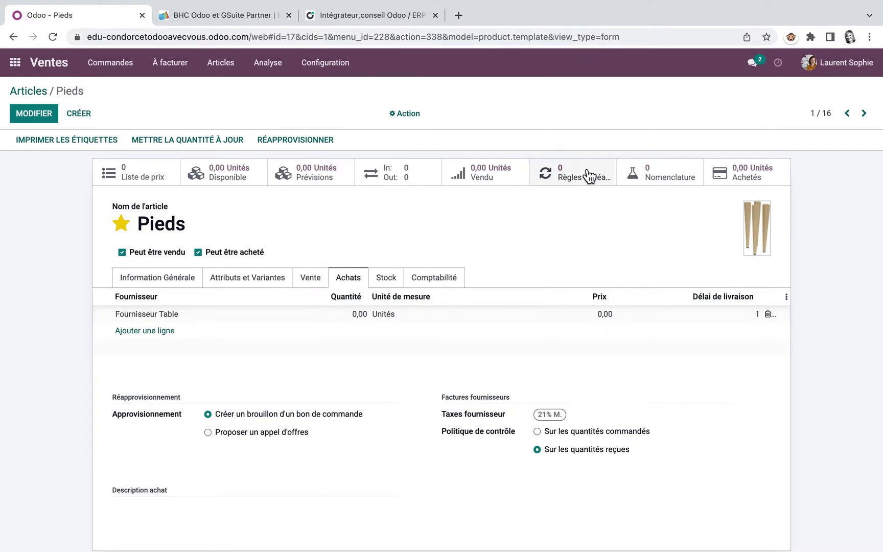
left_click(395, 276)
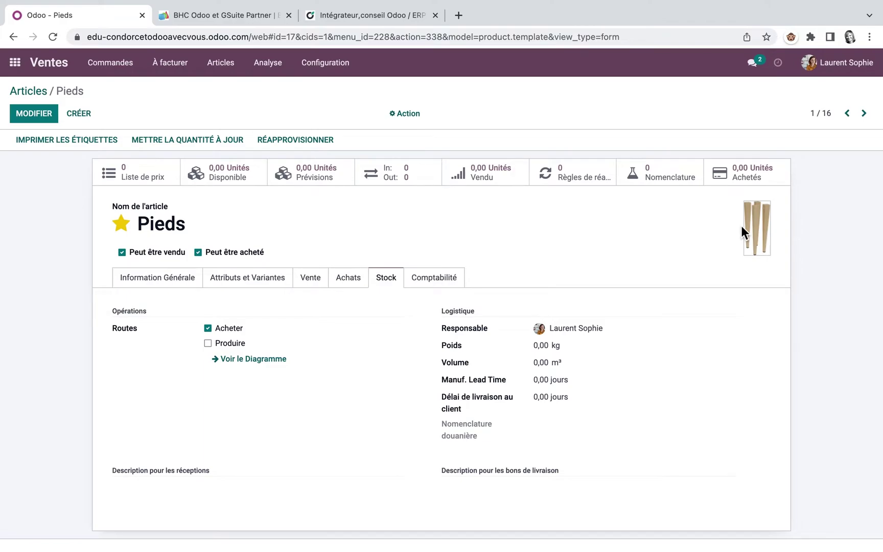
left_click(864, 113)
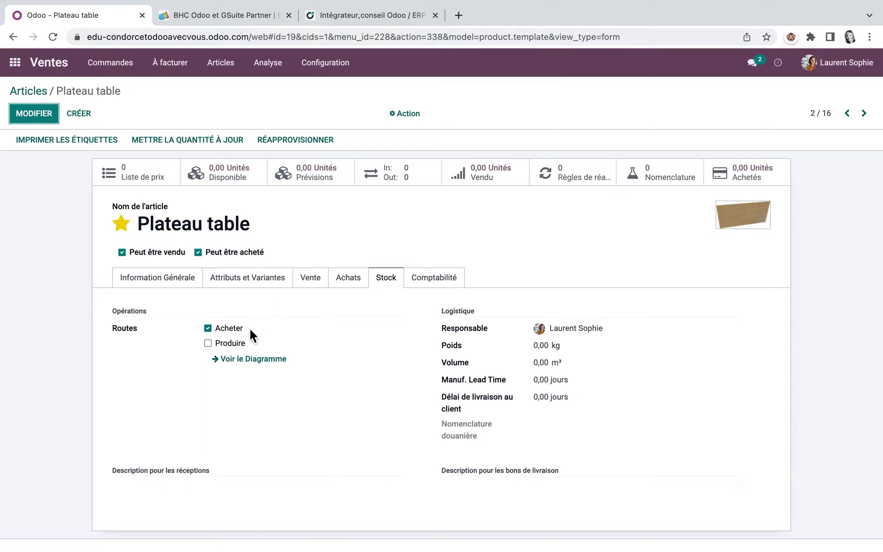
Revisit Pieds and Plateau table's purchase details, then move on to the Table product (3/16)
left_click(161, 278)
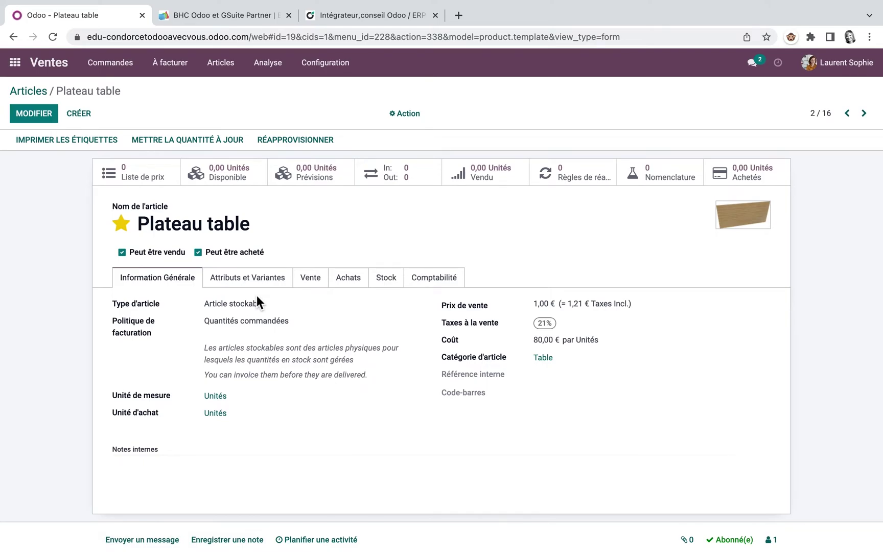
left_click(846, 113)
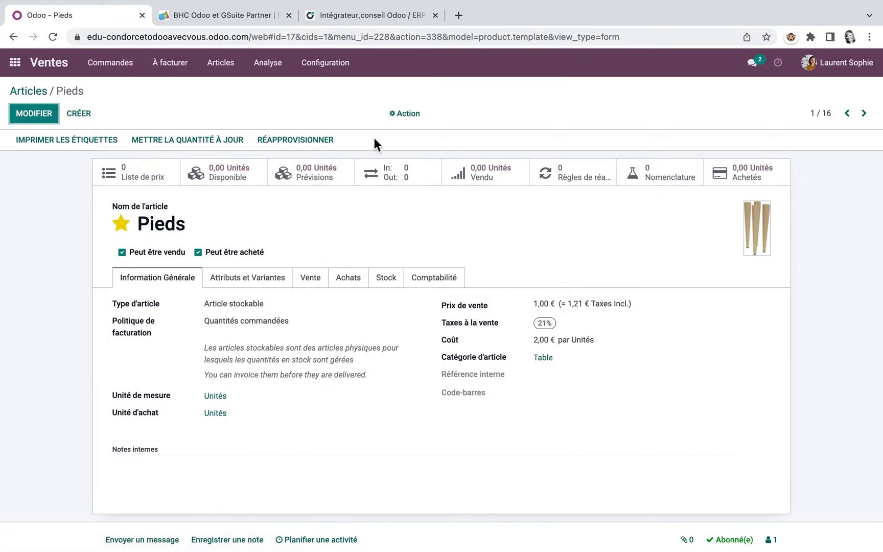
left_click(413, 120)
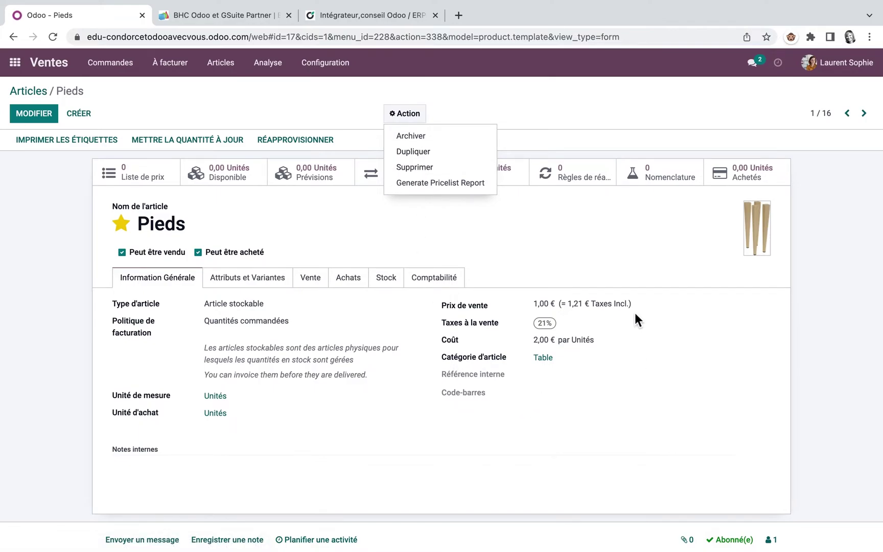
left_click(864, 114)
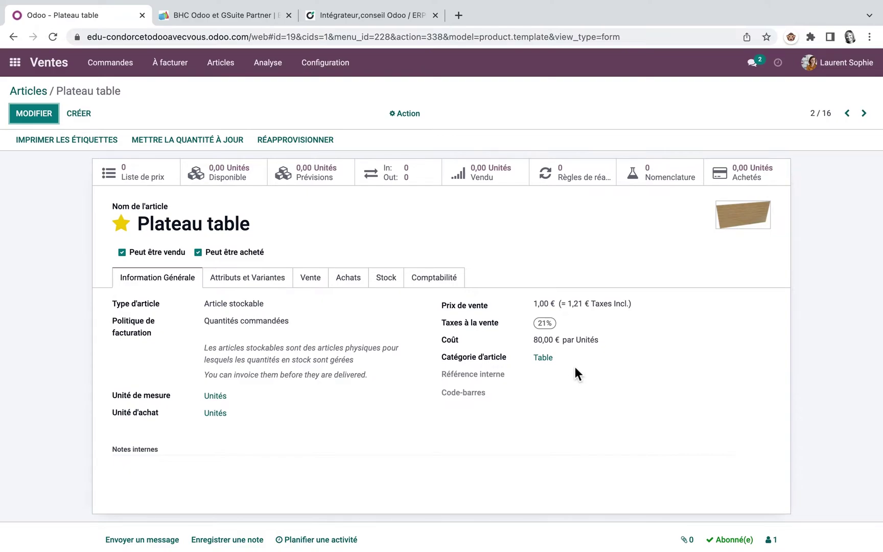
left_click(348, 280)
mouse_move(160, 323)
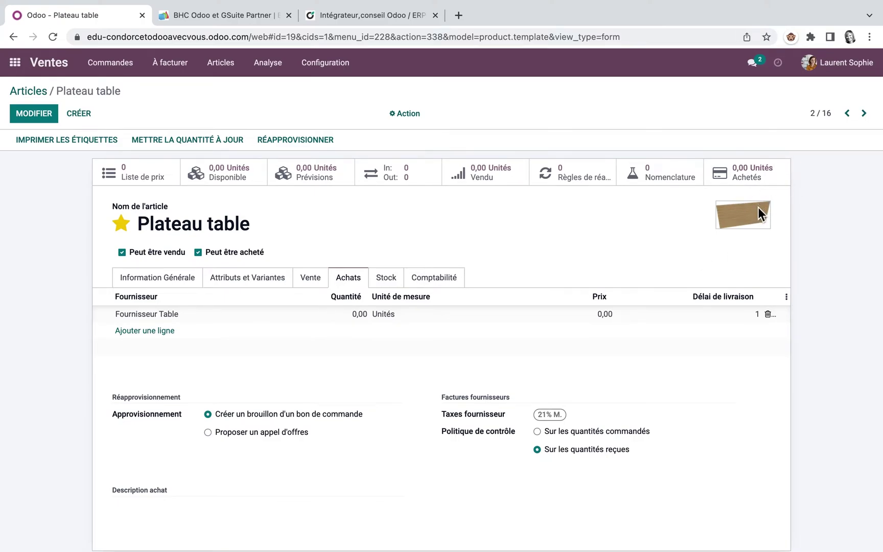
left_click(864, 113)
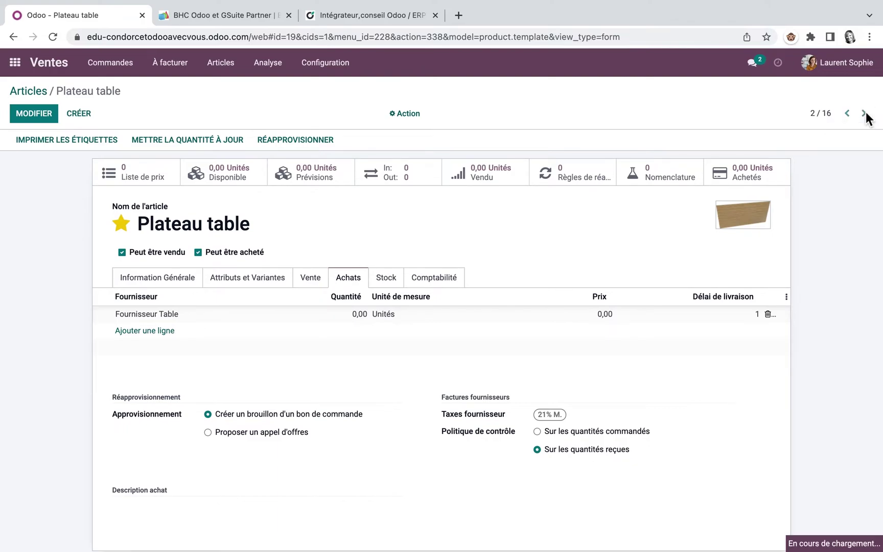
Open Vis table from Articles, check its Achats and Stock tabs, and show its route diagram
left_click(44, 92)
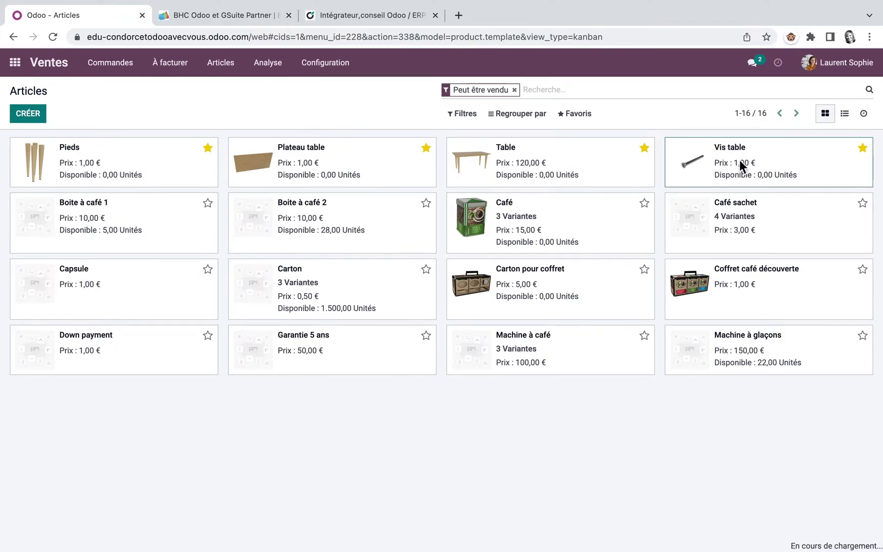
left_click(740, 159)
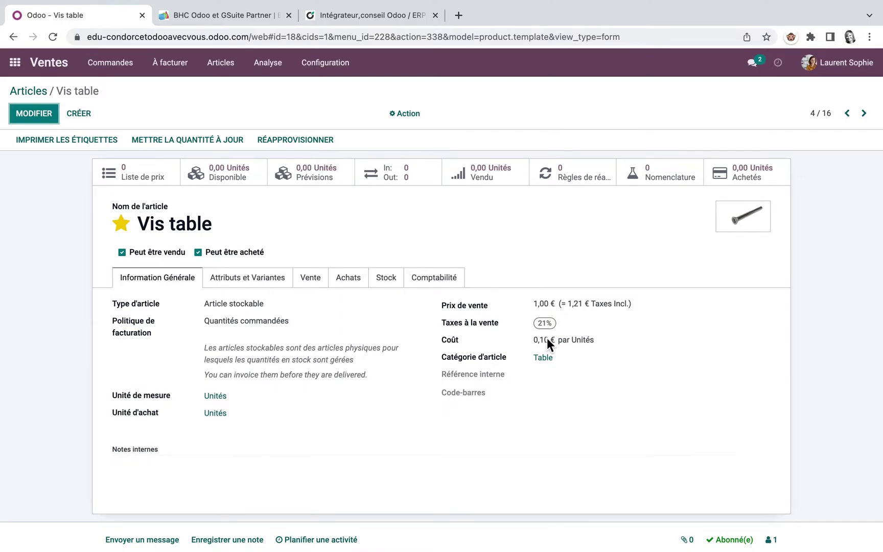
left_click(357, 278)
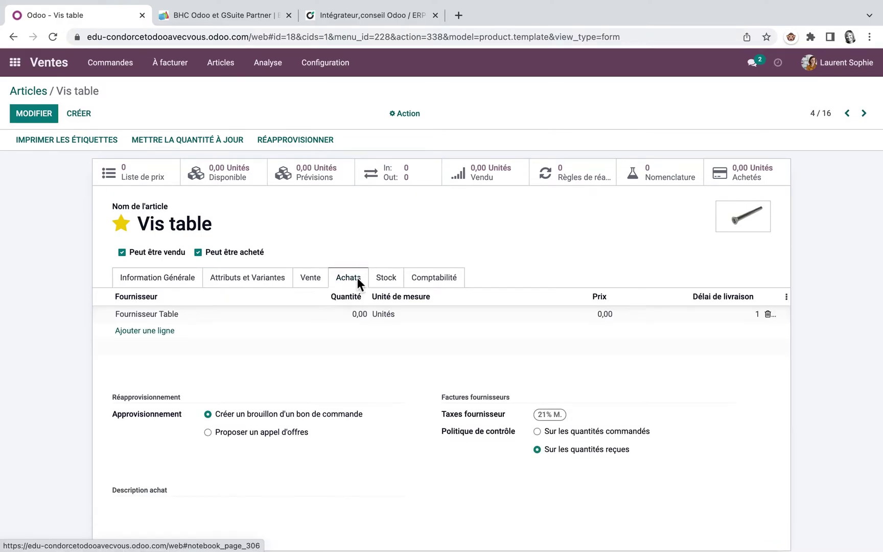
left_click(388, 280)
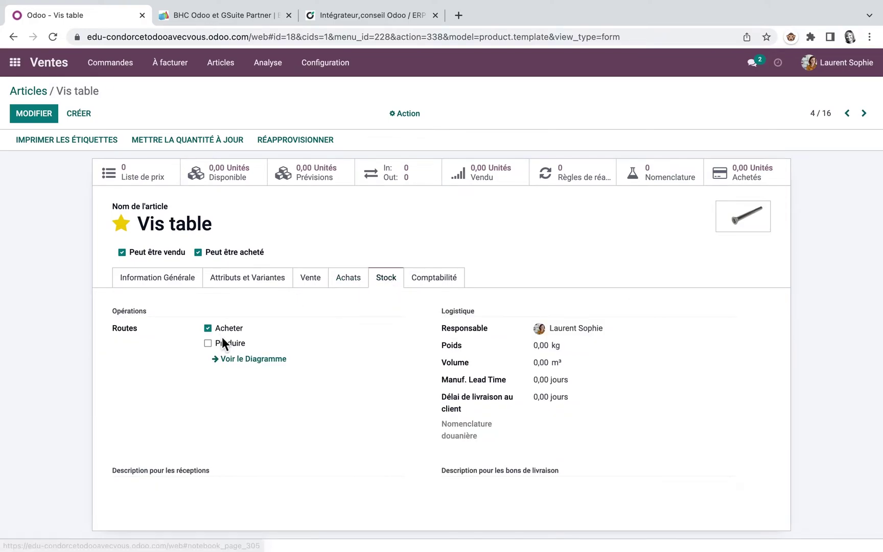
left_click(264, 358)
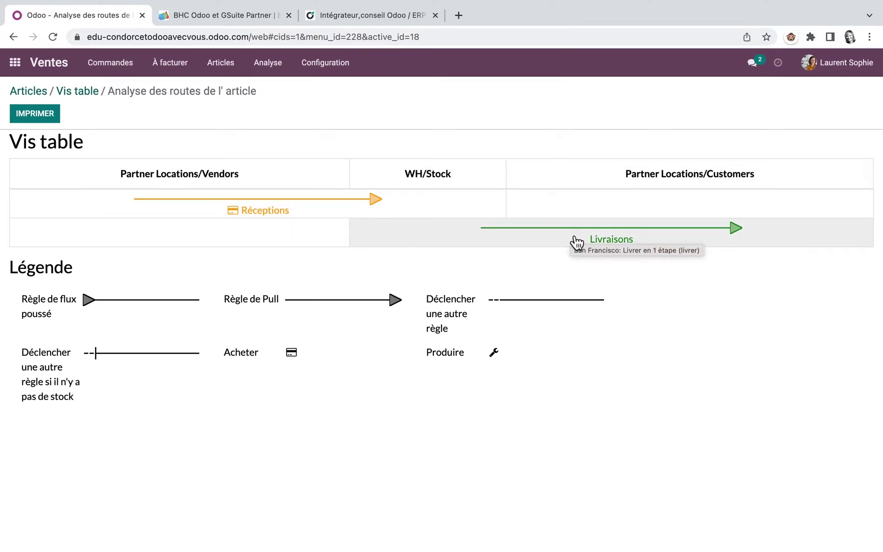
Switch the Table product's route from Acheter to Produire and open its Nomenclature list
left_click(81, 91)
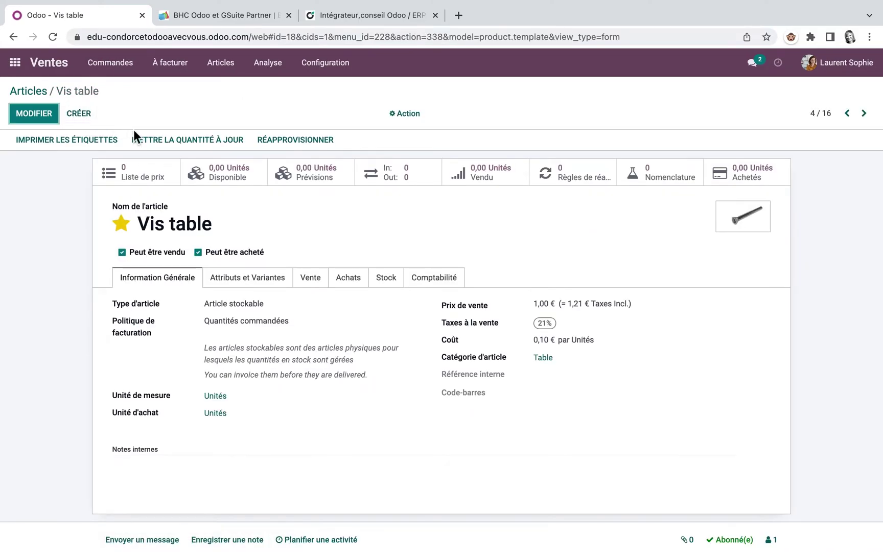
left_click(848, 113)
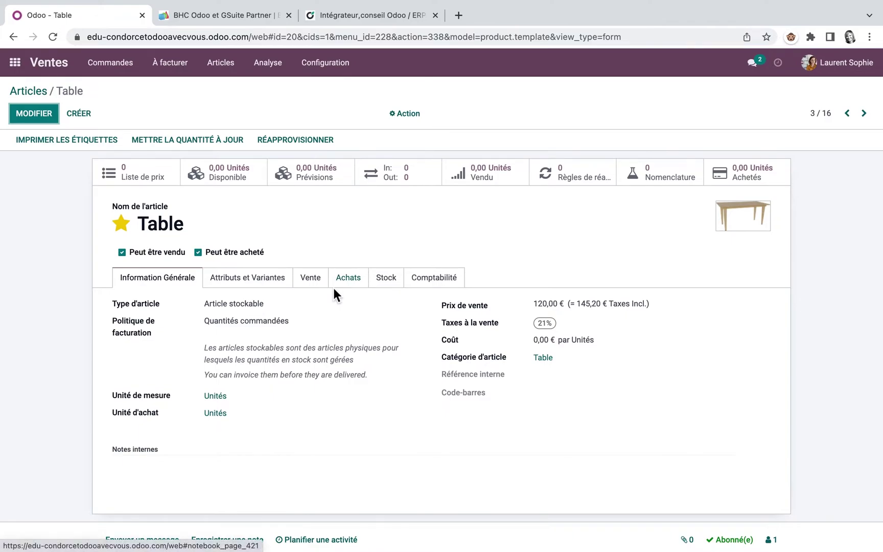
left_click(387, 279)
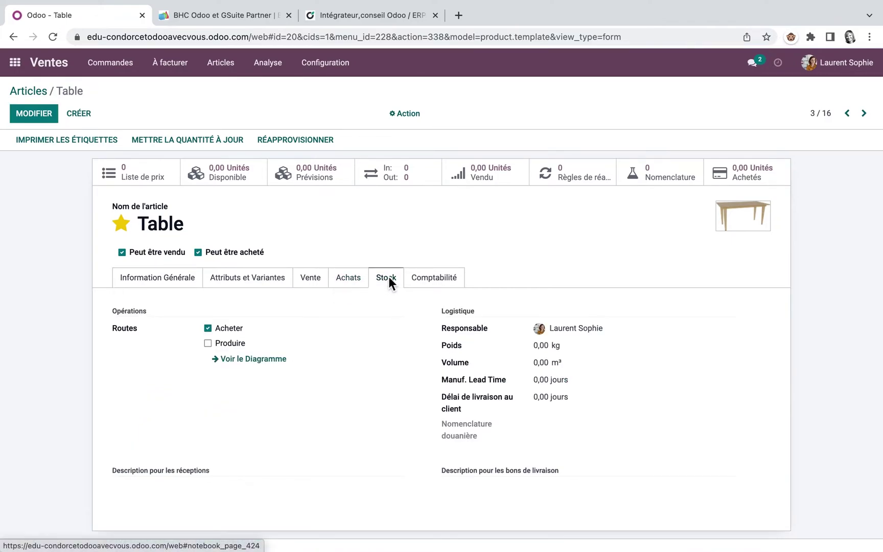
left_click(208, 343)
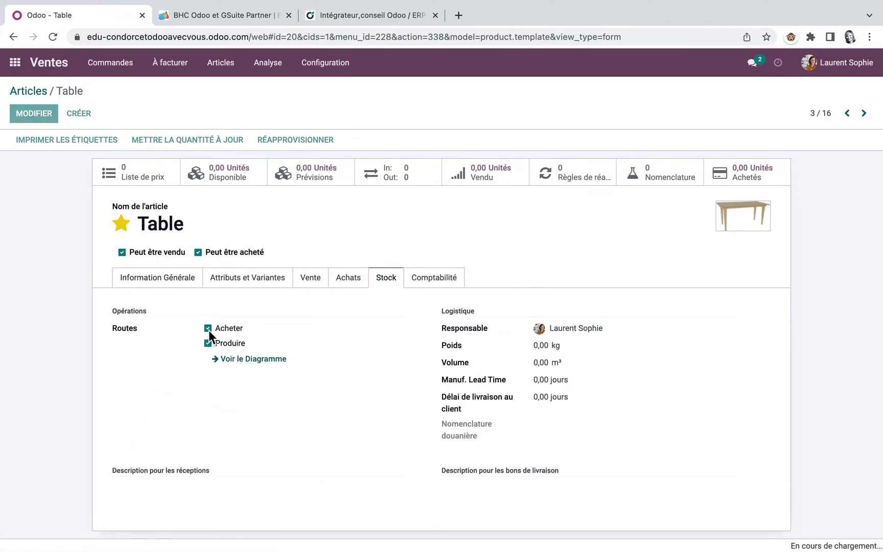
left_click(208, 328)
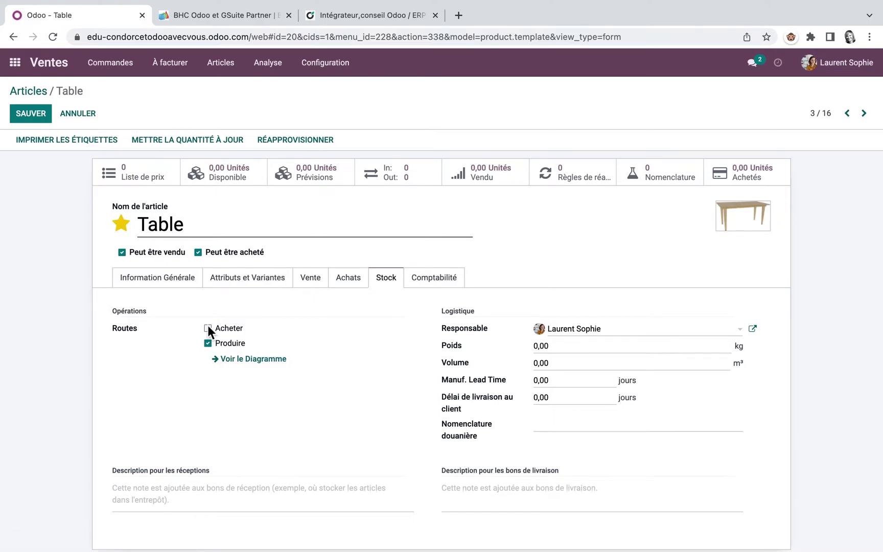
left_click(655, 173)
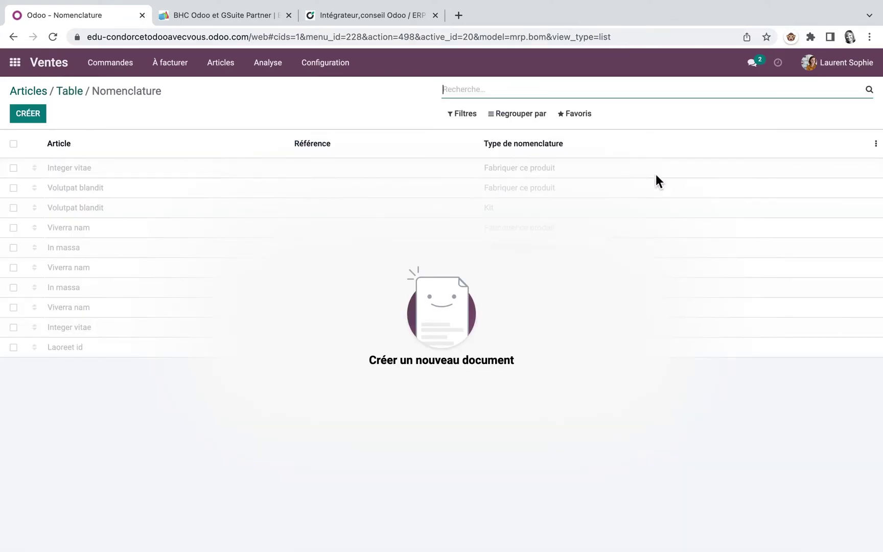
Start a new Table bill of materials with components Pieds (4) and Plateau table (1)
left_click(38, 117)
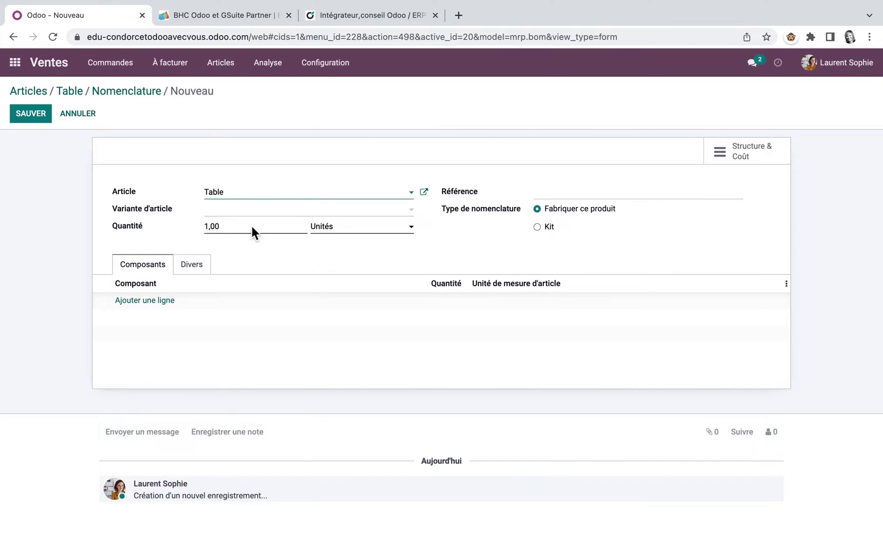
left_click(149, 302)
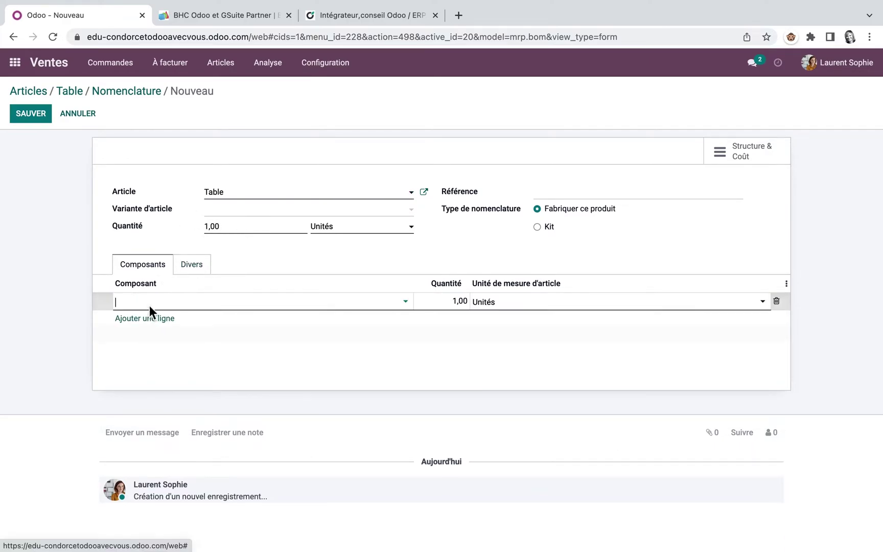
left_click(406, 301)
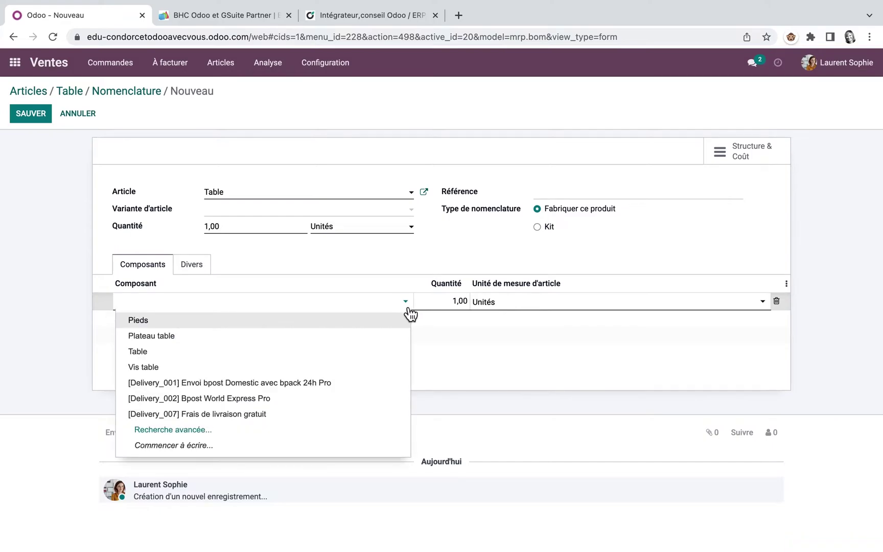
left_click(187, 321)
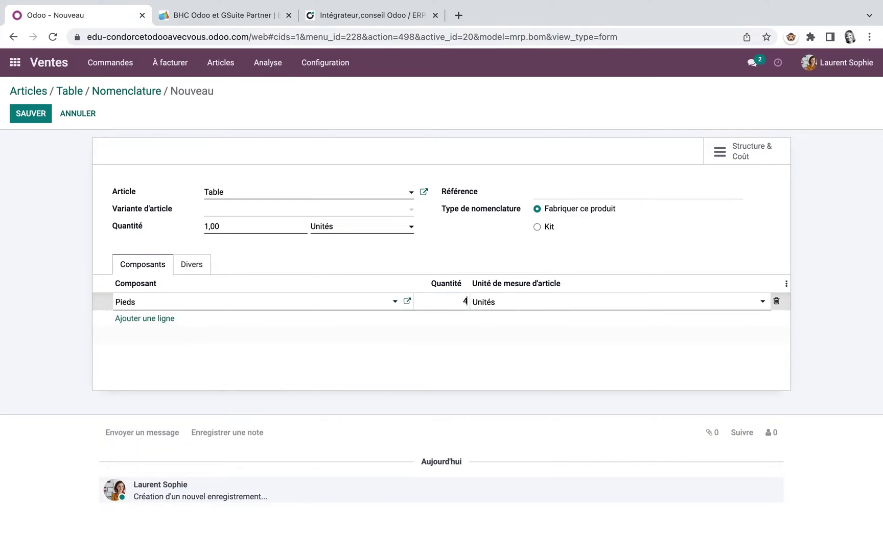
key("Return")
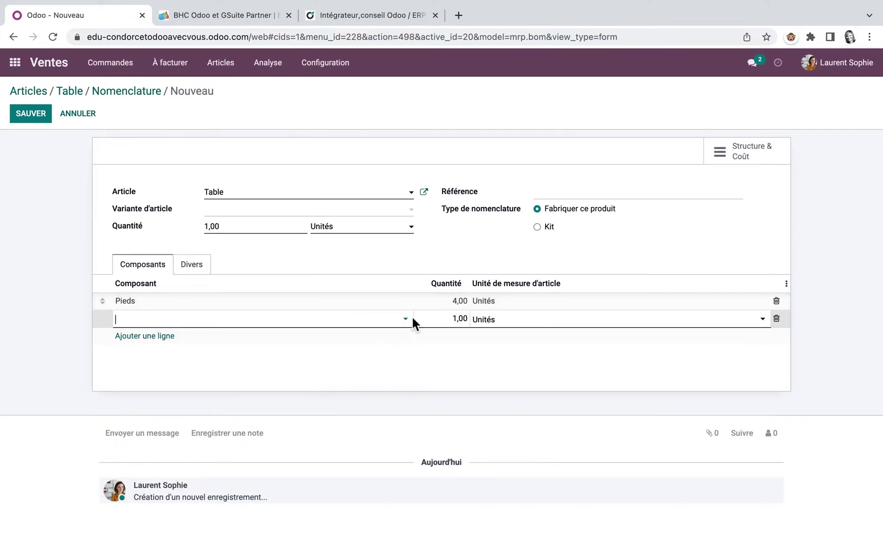
left_click(405, 319)
left_click(214, 355)
left_click(234, 336)
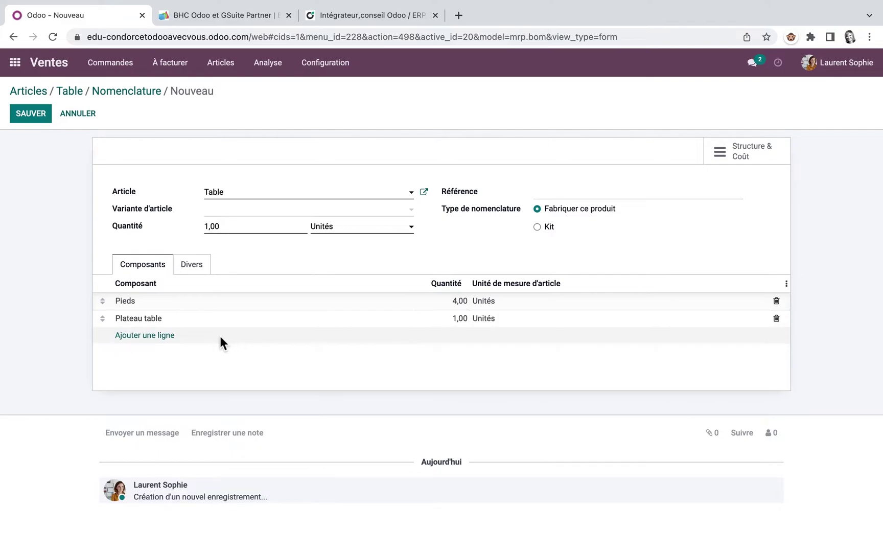
Add Vis table with quantity 8 and remove the leftover empty component line
left_click(173, 336)
left_click(406, 336)
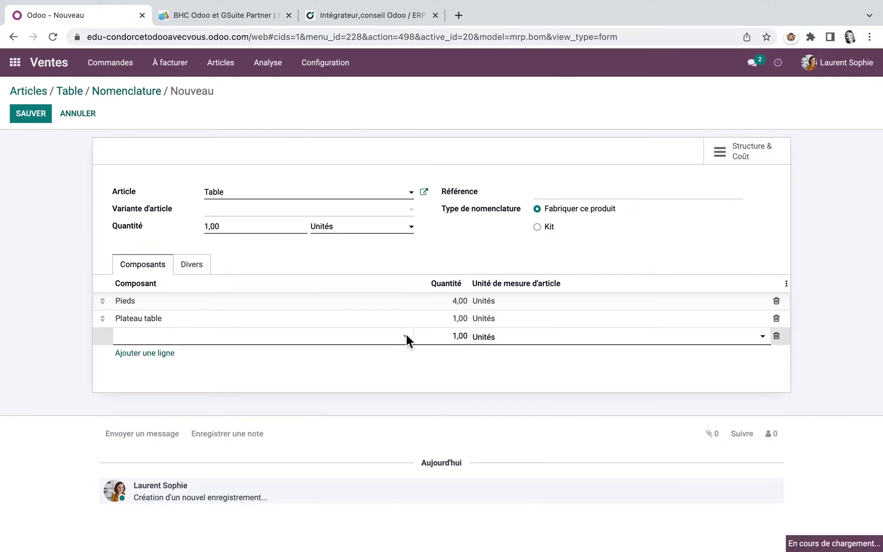
left_click(177, 402)
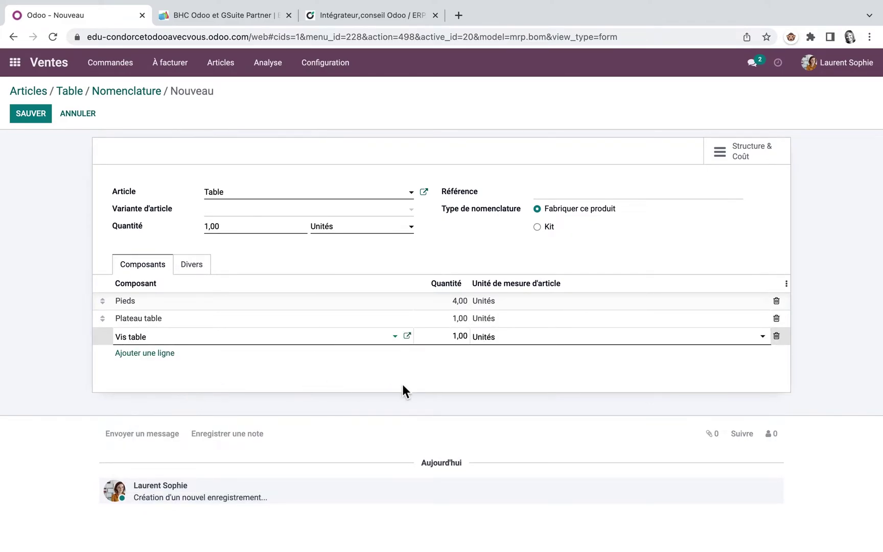
left_click(453, 337)
type("8")
key("Return")
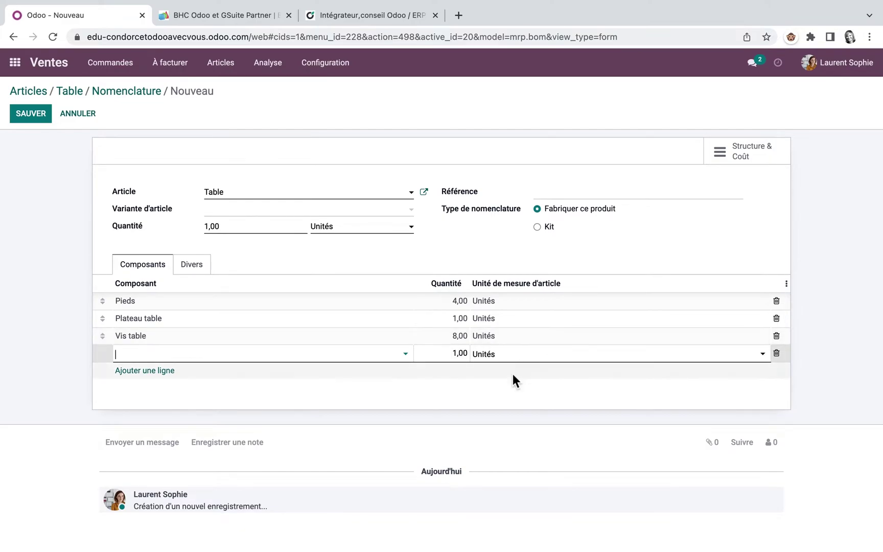
left_click(776, 354)
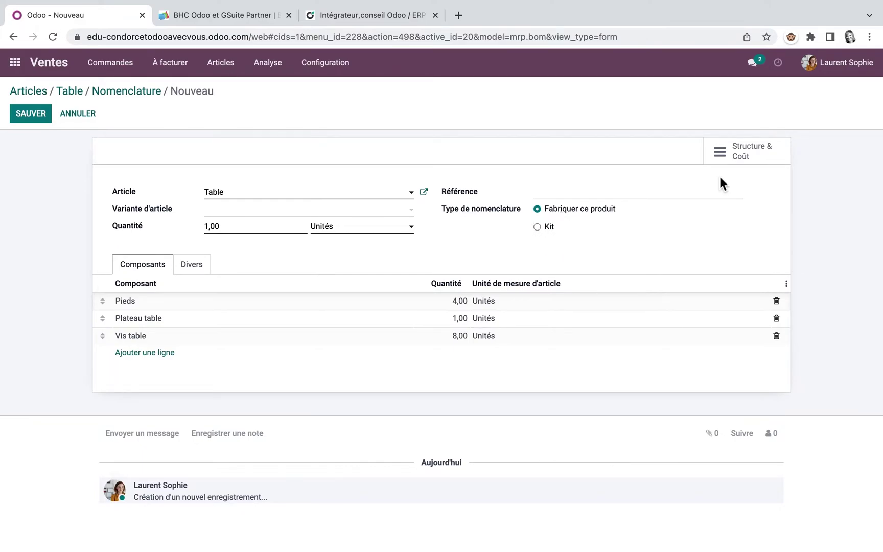
Review the bill's Structure & Coût, then compute Table's 88,80 € cost from its bill of materials
left_click(745, 149)
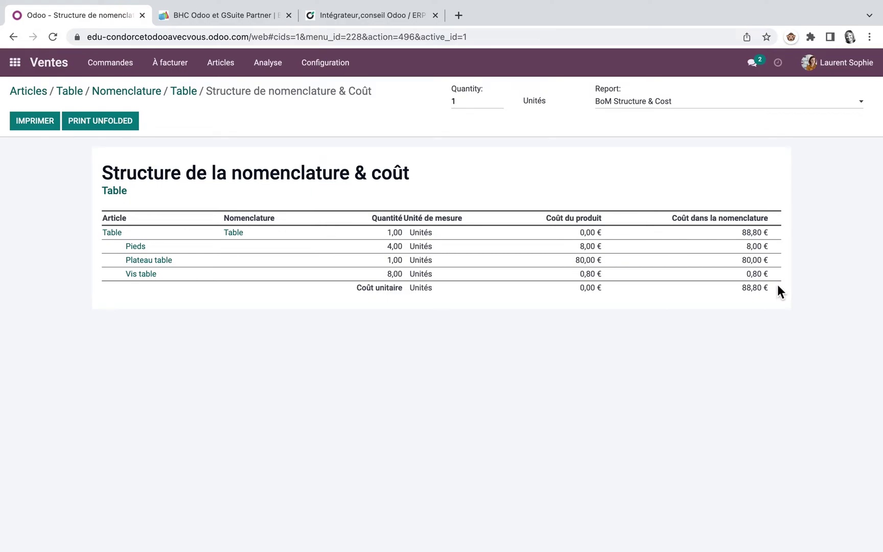
left_click(67, 95)
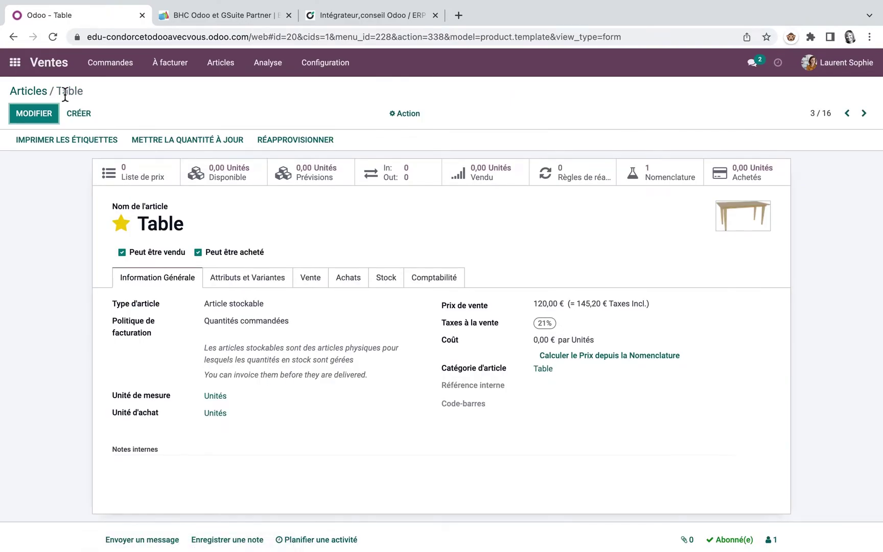
left_click(639, 356)
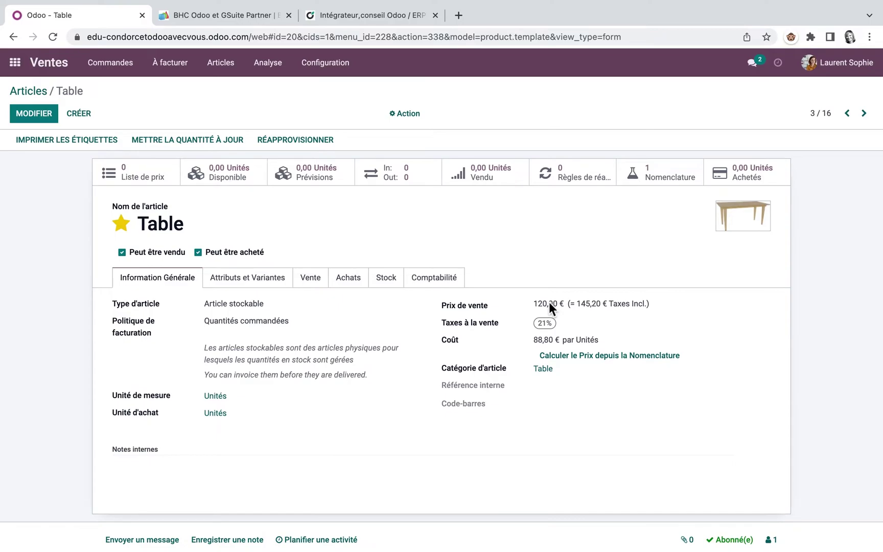
Mark the Pieds product as a favourite
left_click(29, 90)
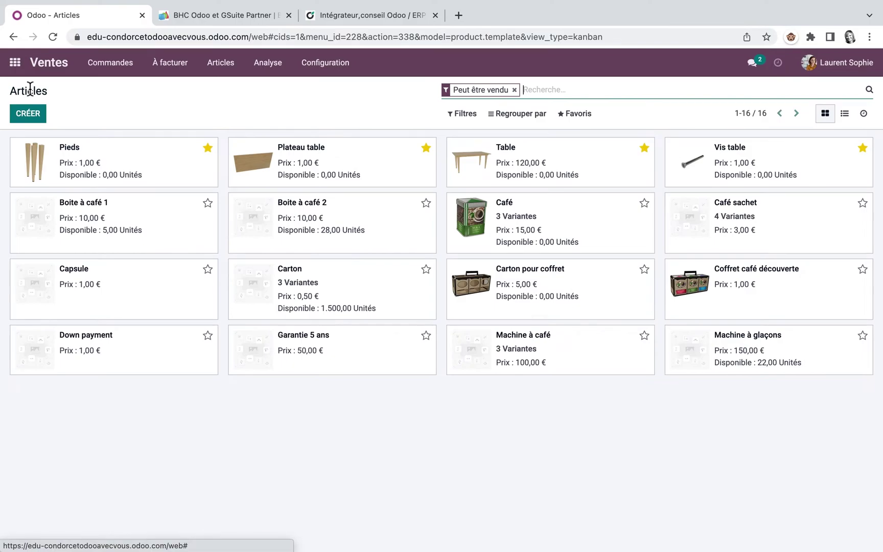
left_click(155, 187)
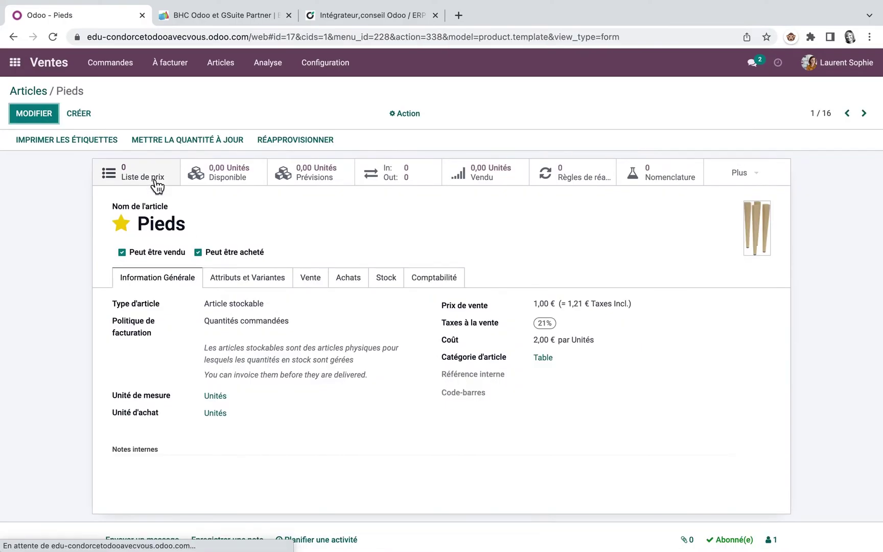
left_click(122, 225)
left_click(31, 92)
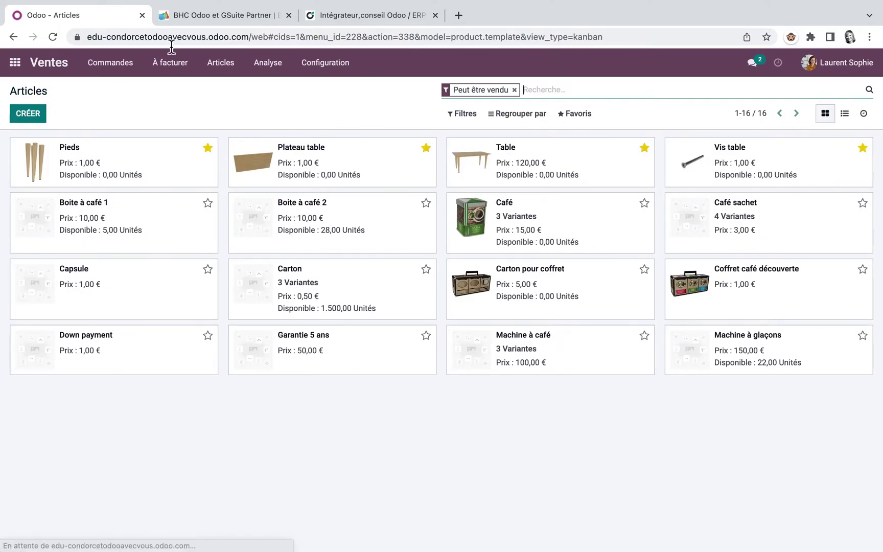
Filter the Articles catalogue to Favoris and open the save-current-search option
left_click(464, 116)
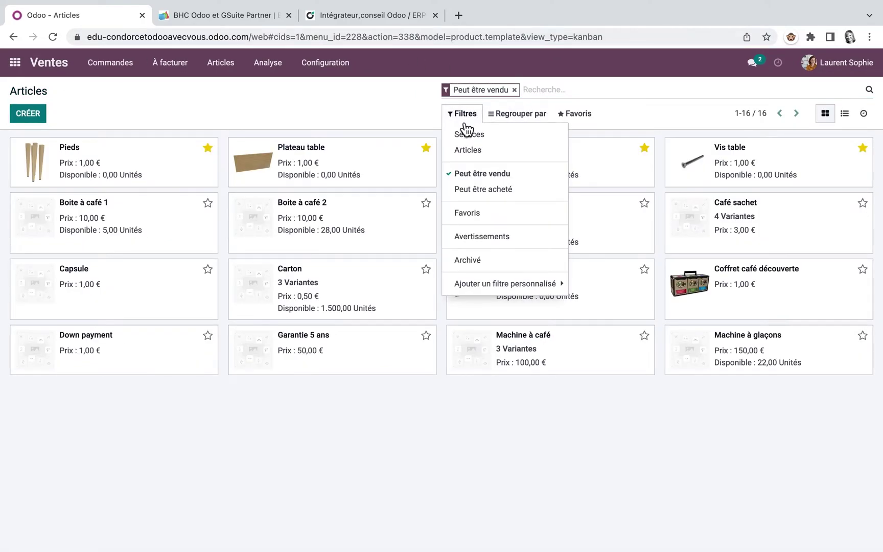
left_click(477, 213)
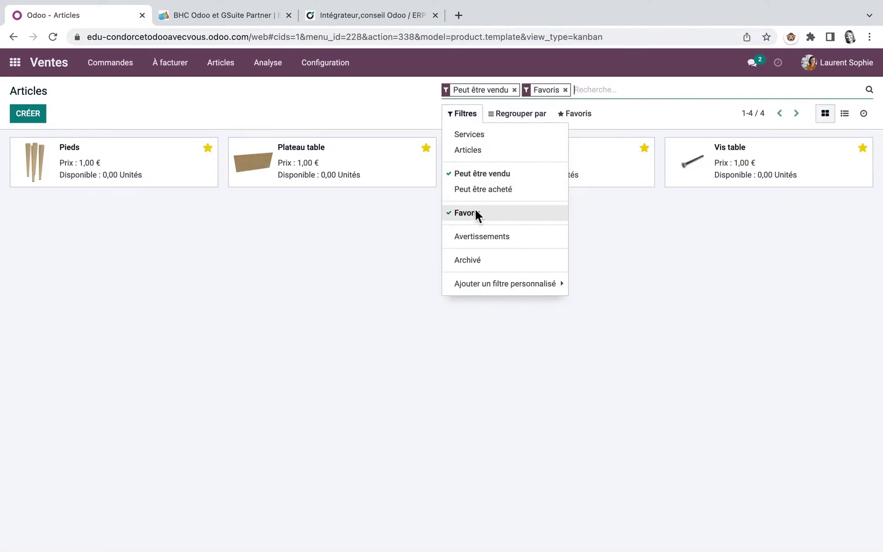
left_click(348, 326)
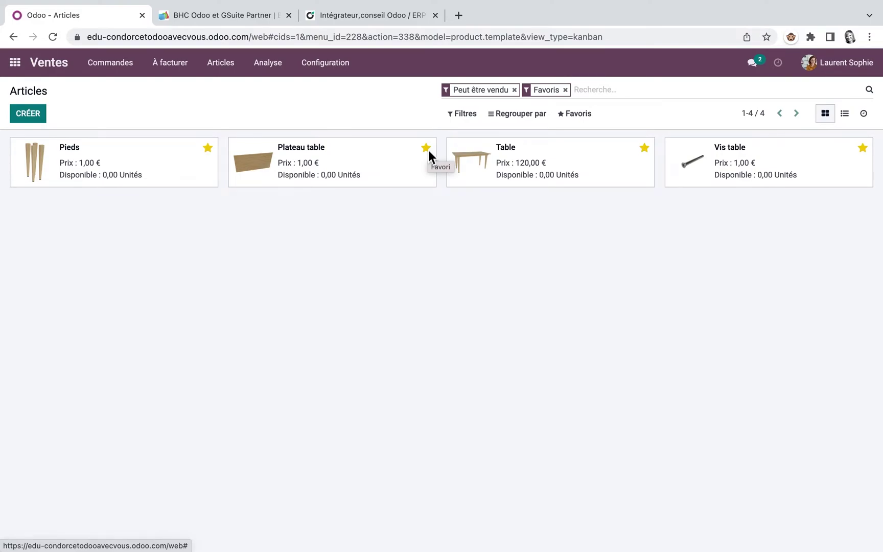
left_click(582, 119)
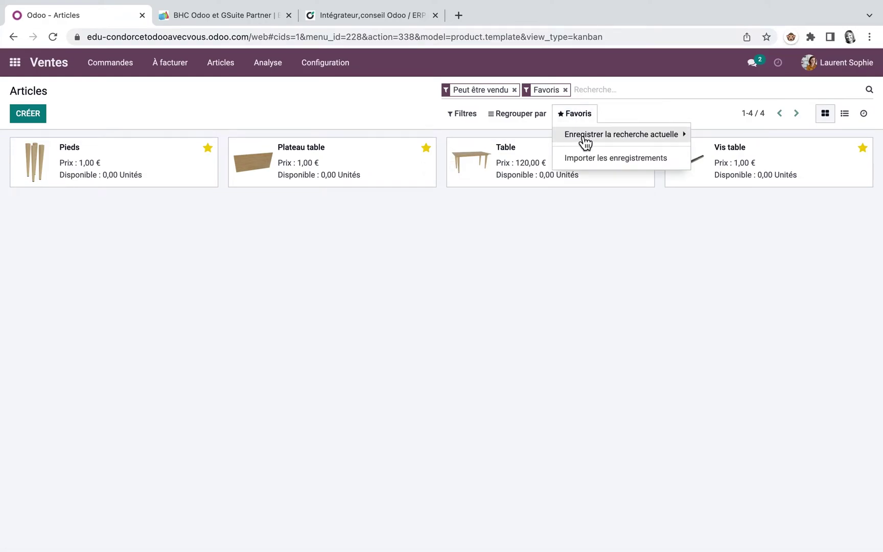
left_click(584, 139)
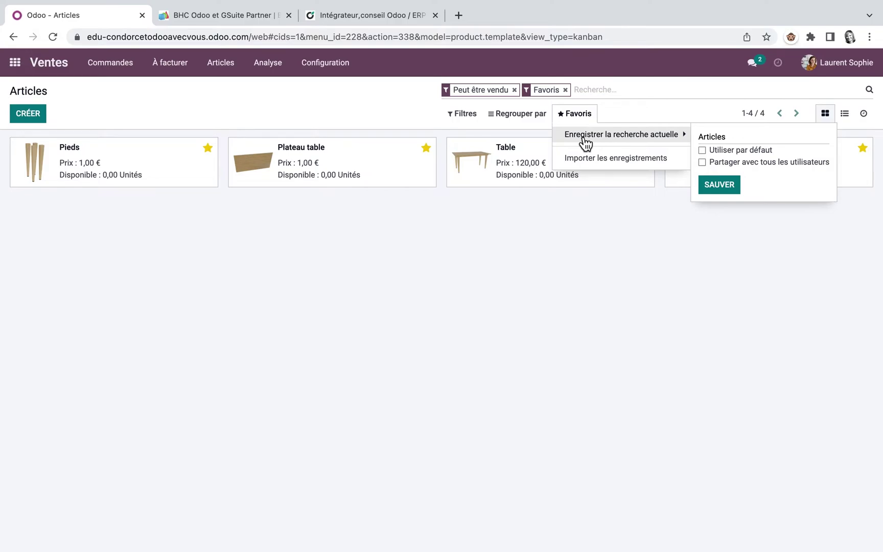
left_click(368, 256)
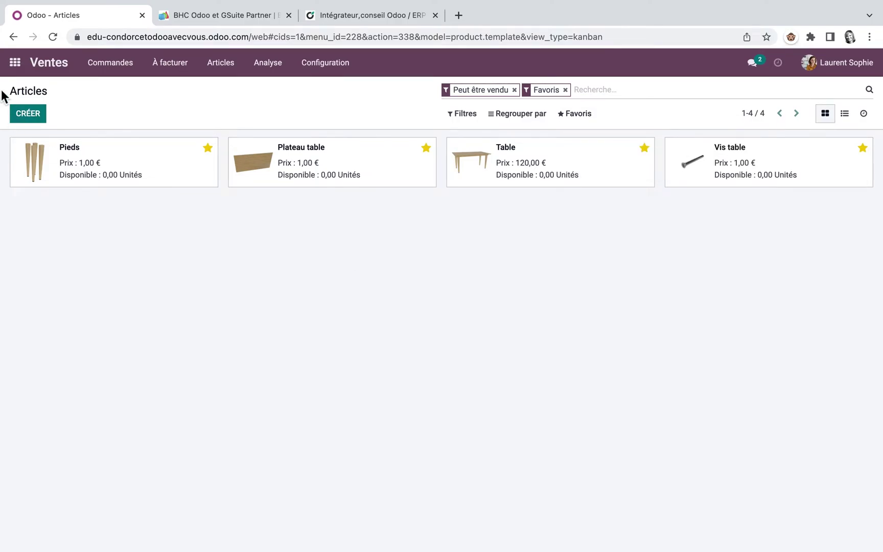
Open the Fabrication app and browse its Opérations pages, including the manufacturing orders list
left_click(15, 62)
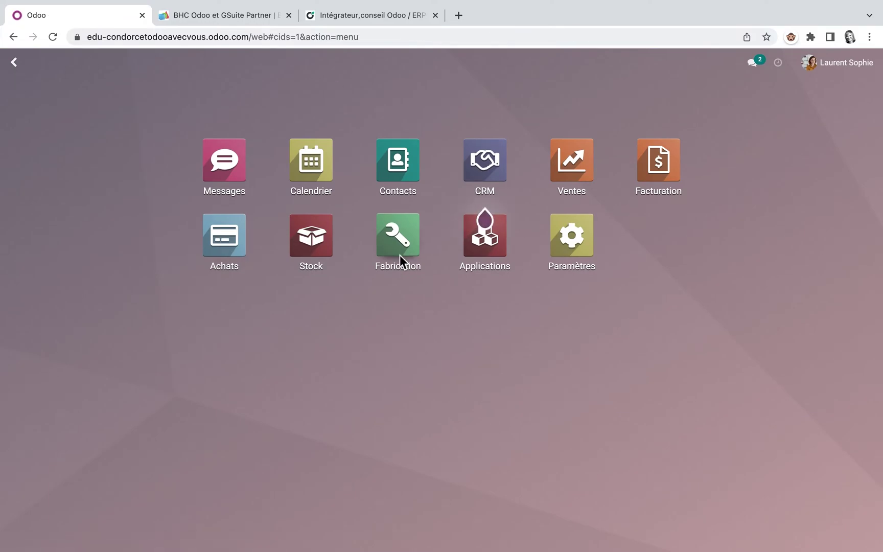
left_click(401, 244)
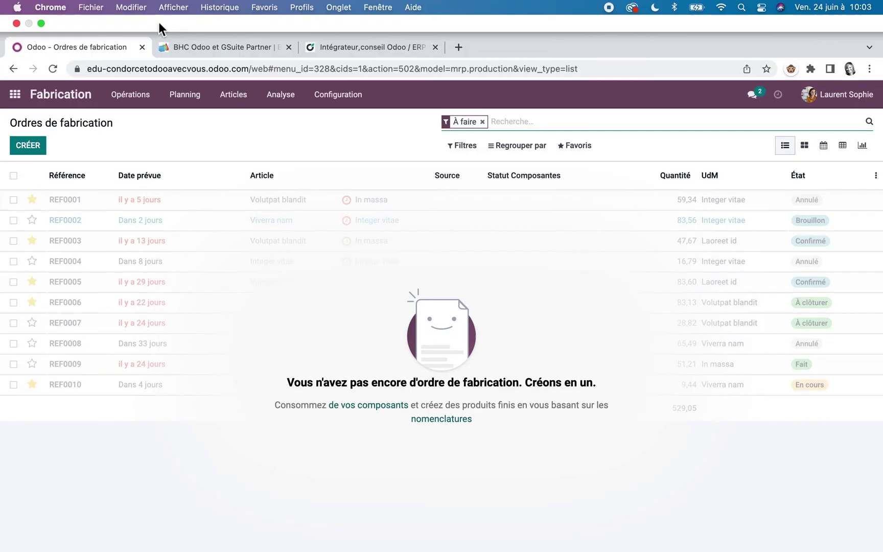
left_click(134, 95)
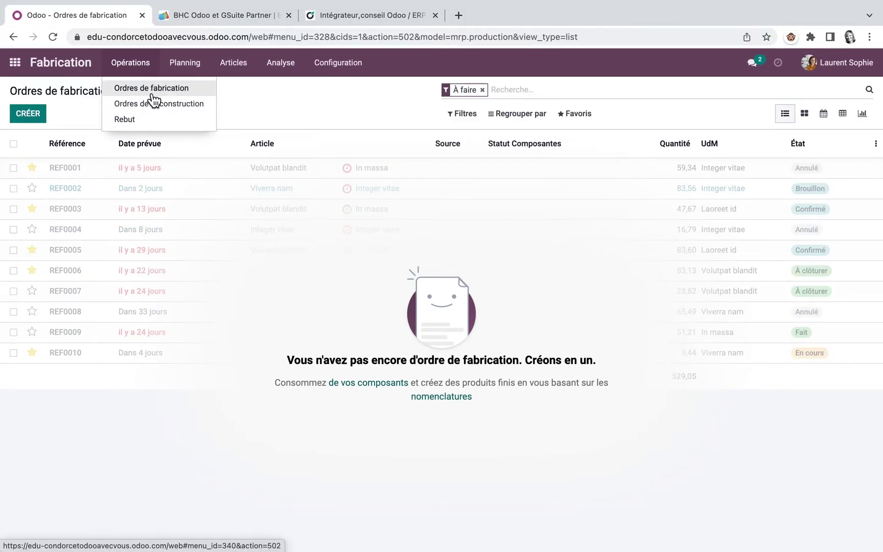
left_click(149, 91)
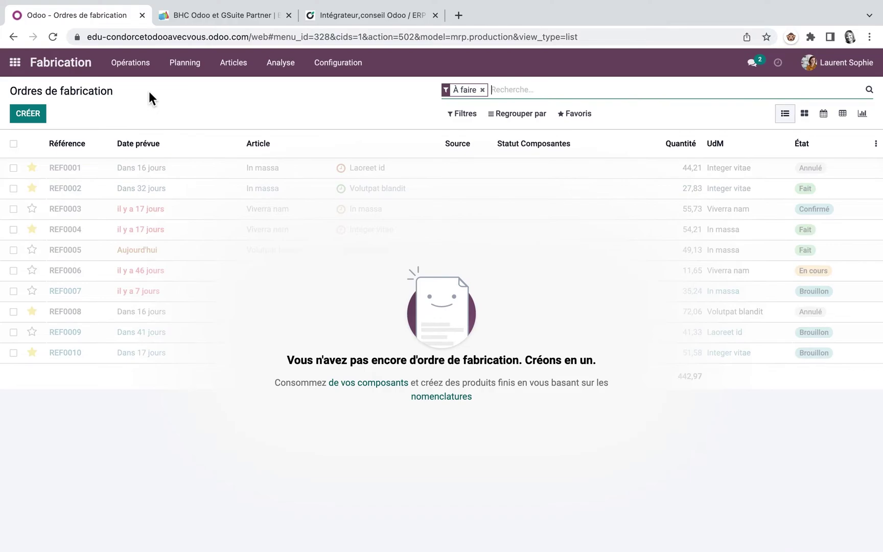
left_click(139, 67)
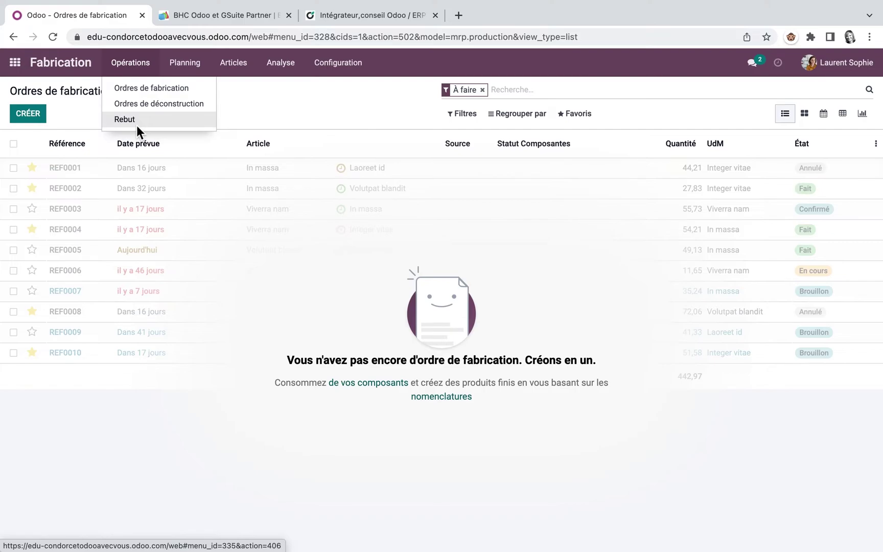
Open the Nomenclatures list and the Table bill, then look over the Rapports menu
mouse_move(197, 65)
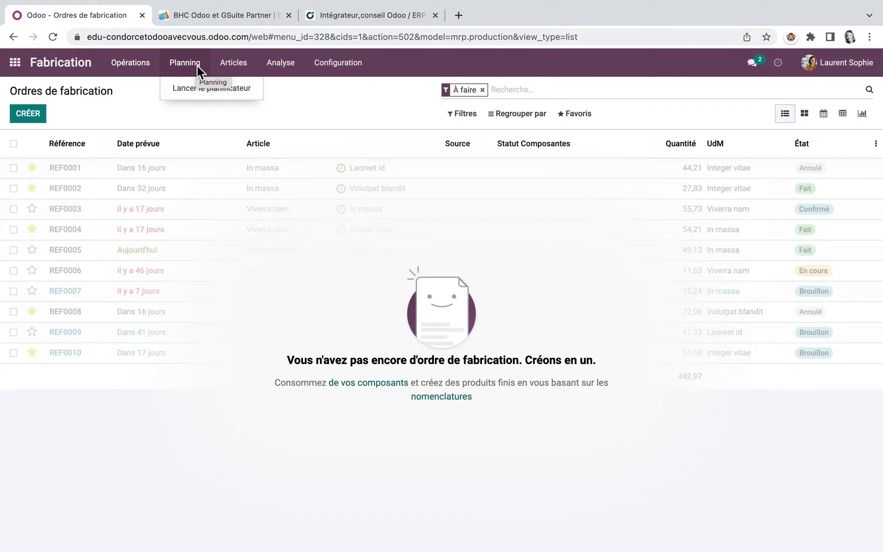
mouse_move(242, 67)
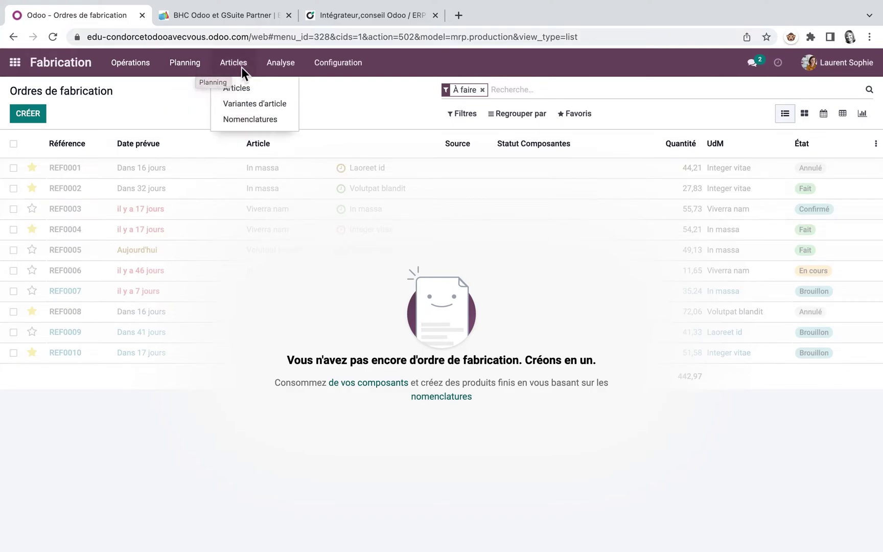
left_click(250, 119)
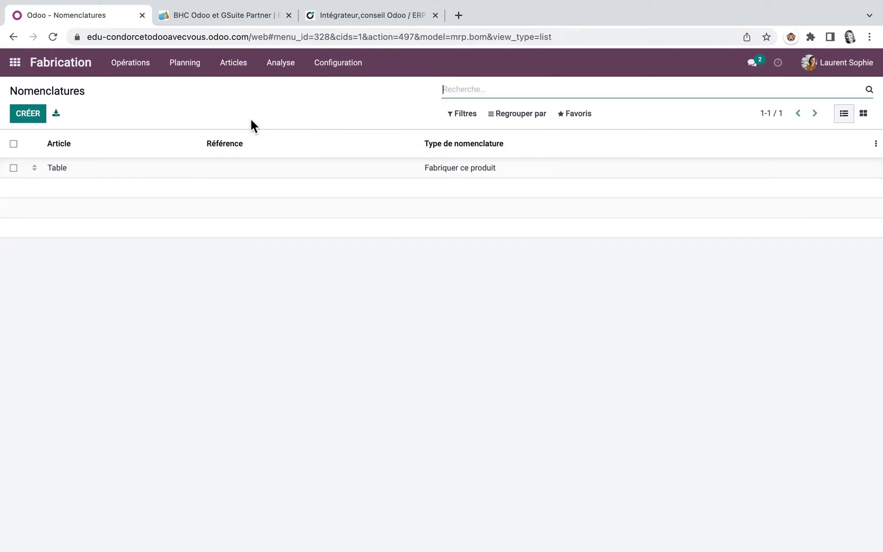
left_click(60, 174)
left_click(285, 62)
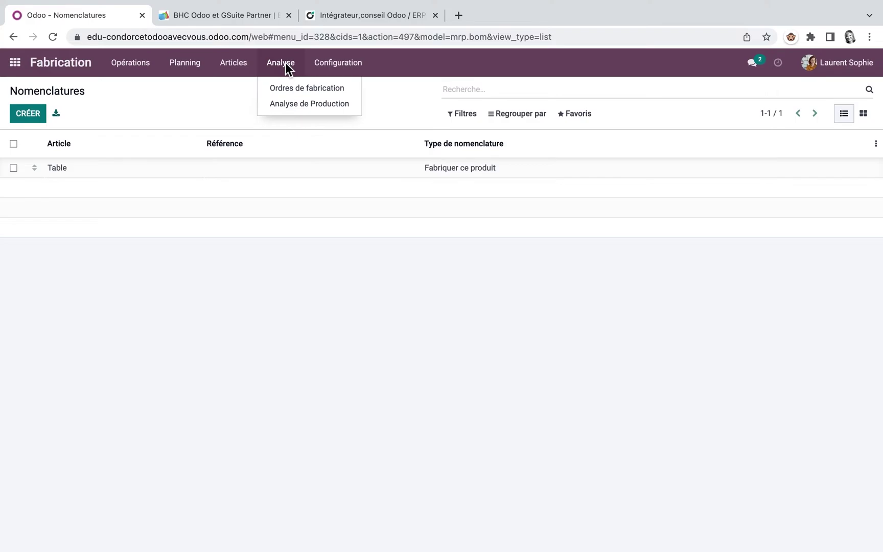
mouse_move(344, 69)
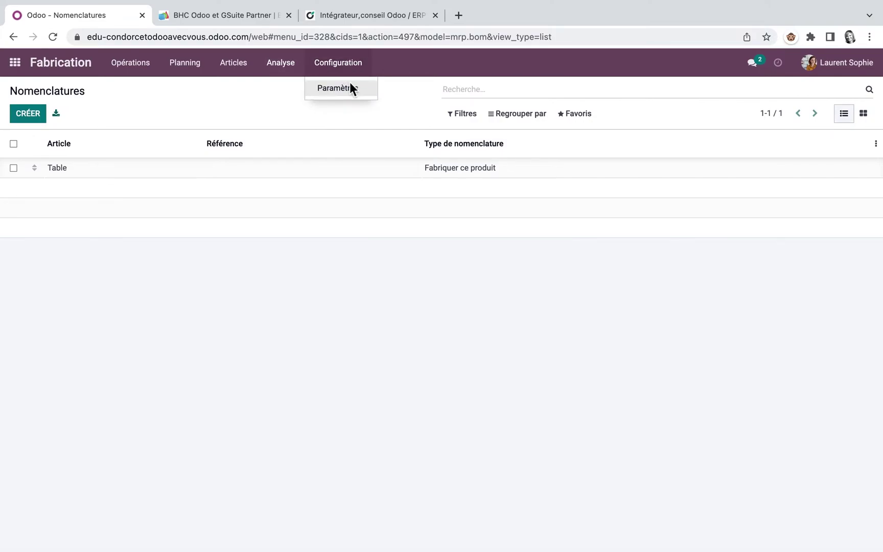
Enable Ordres de travail in the Fabrication settings and save
left_click(350, 87)
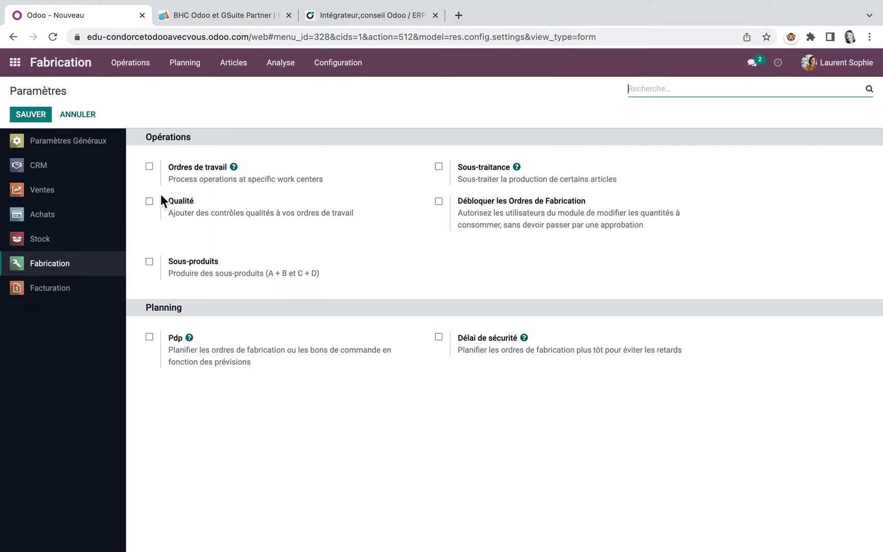
left_click(150, 167)
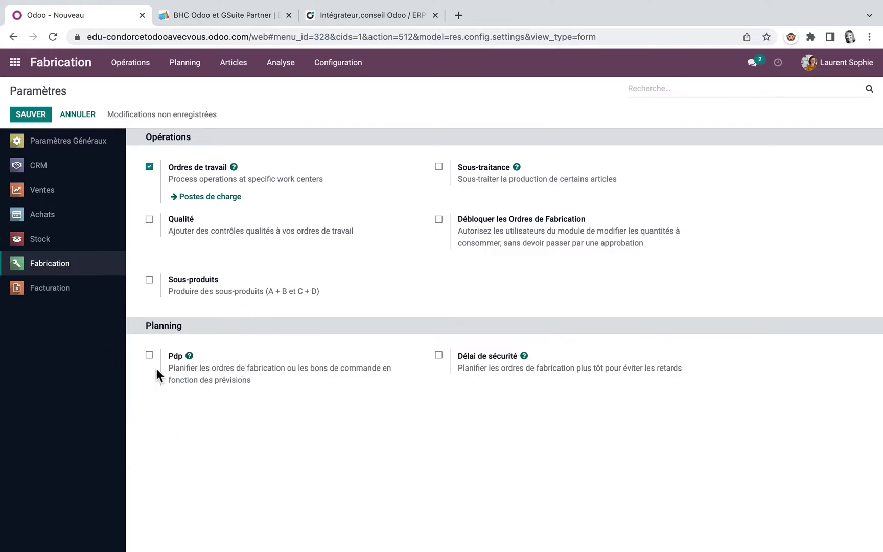
mouse_move(157, 369)
left_click(38, 115)
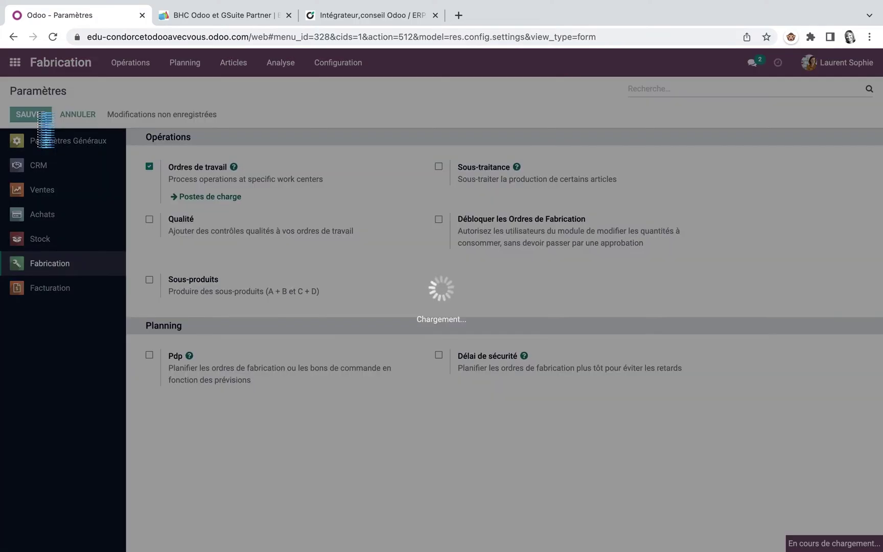
Find the Chronomètre setting by searching 'chron', enable it and save
type("chron")
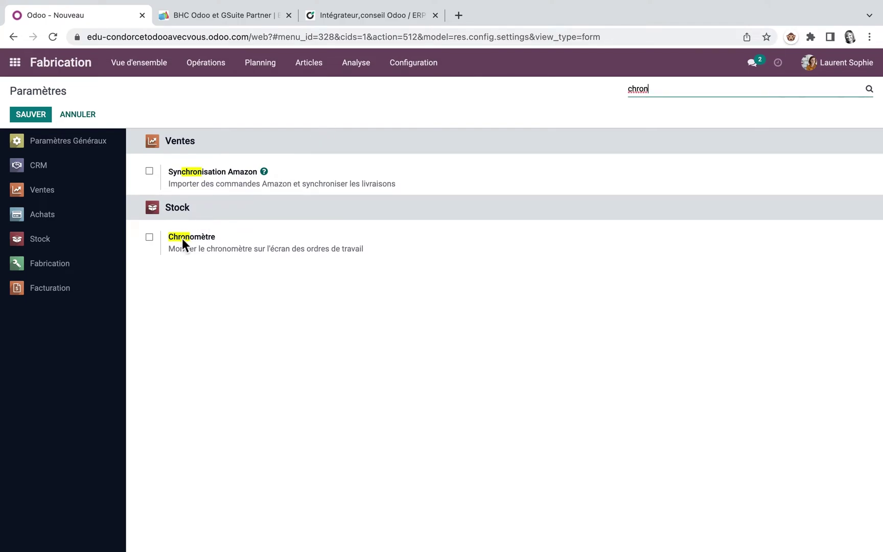
left_click(149, 237)
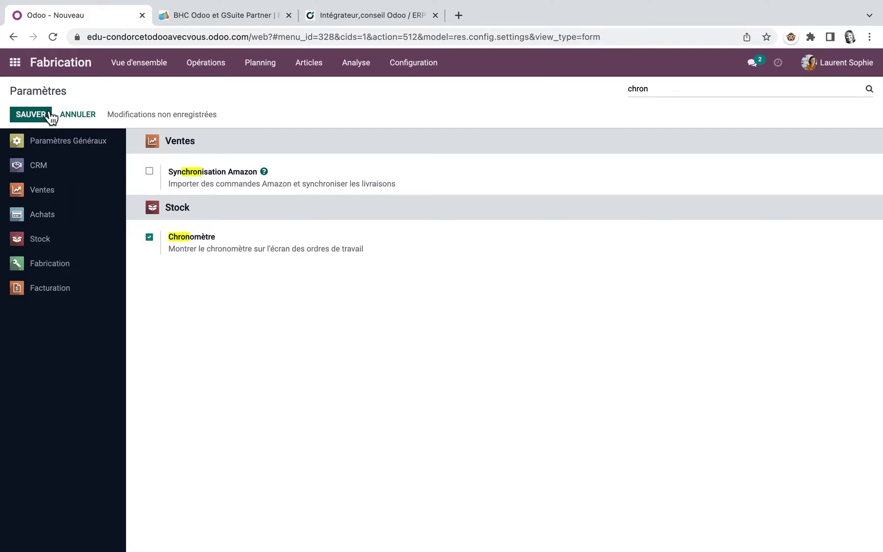
left_click(32, 114)
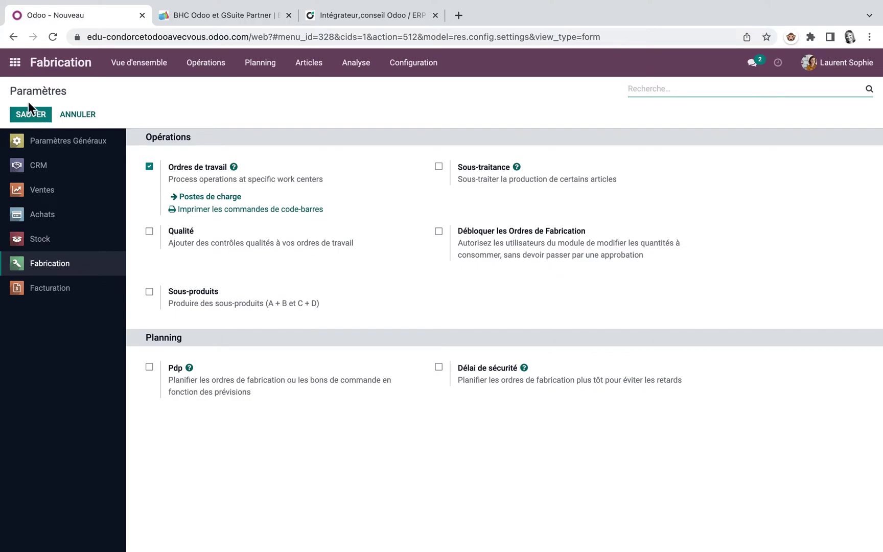
Go from the overview dashboard to Configuration > Postes de charge to view the empty work centre list
left_click(138, 61)
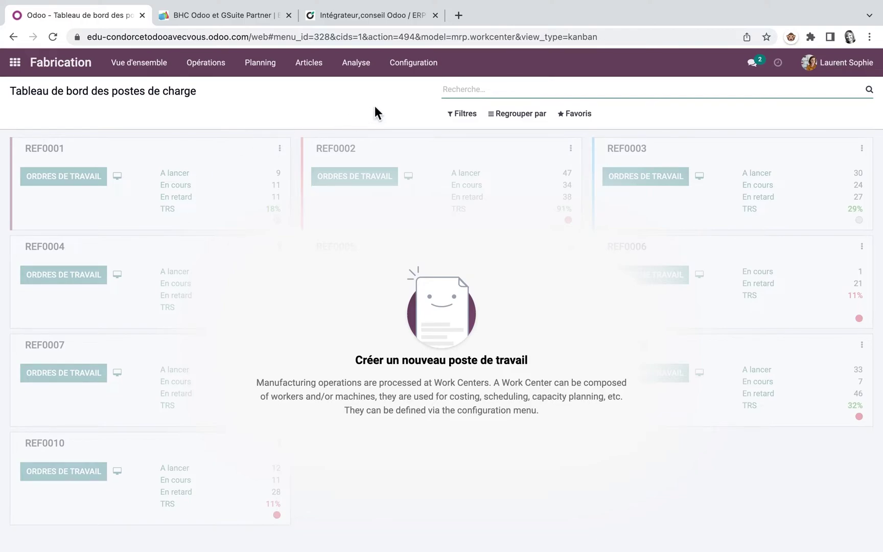
left_click(410, 66)
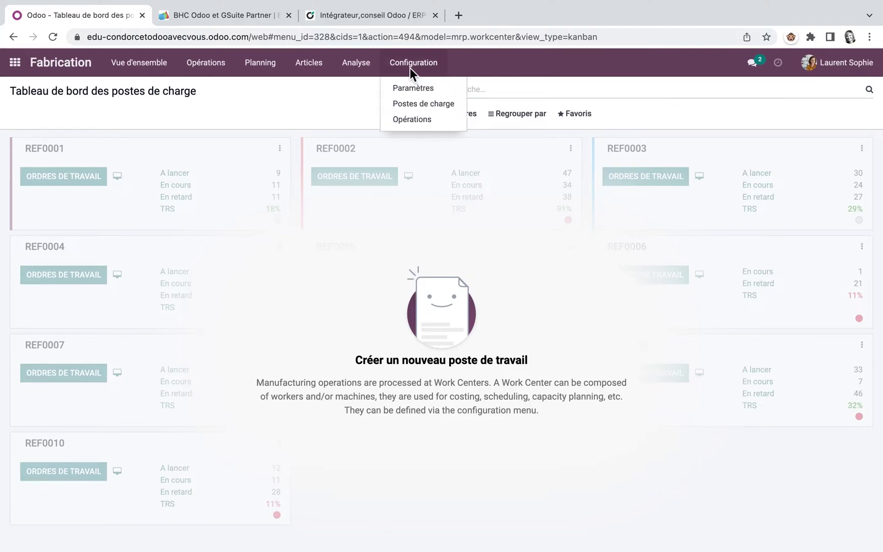
left_click(421, 103)
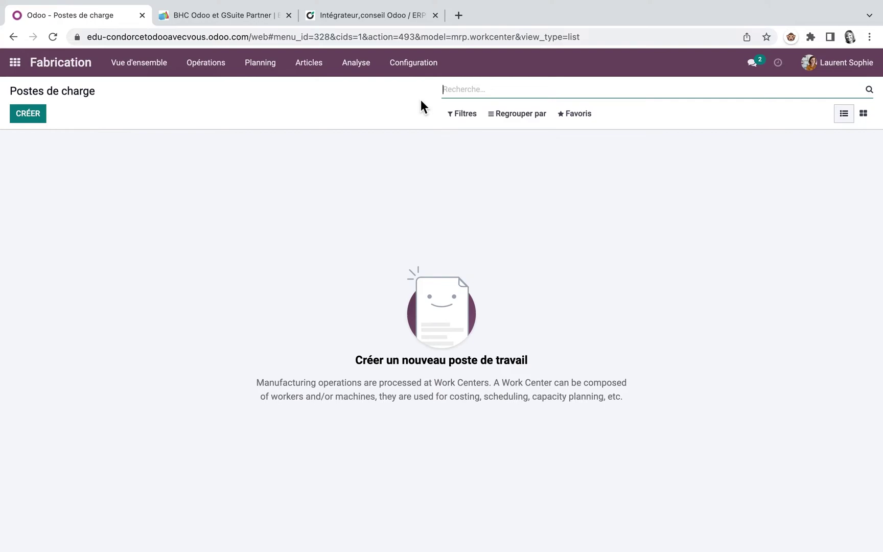
Create work centre 'Ligne d'assemblage 1', review its Standard 40 hours/week schedule, then select the Capacité and TRS cible fields
left_click(32, 118)
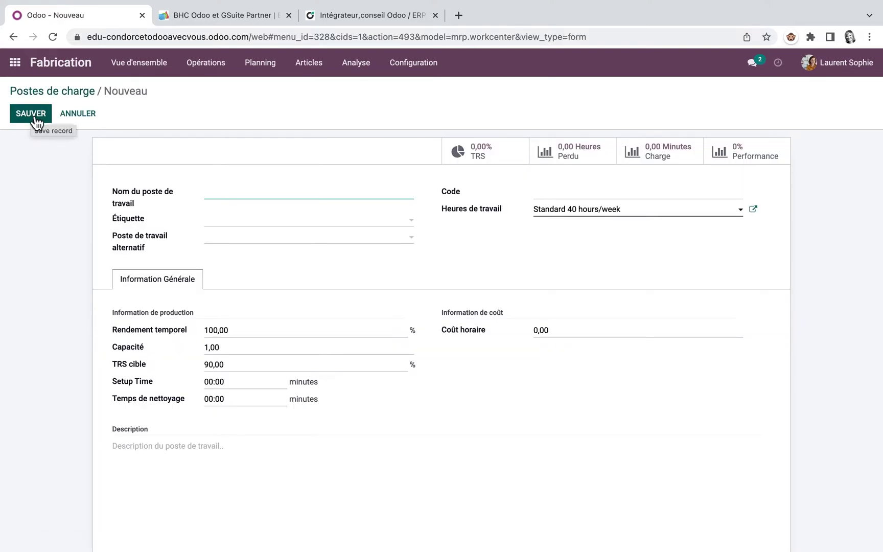
type("Ligne d'assemblage 1")
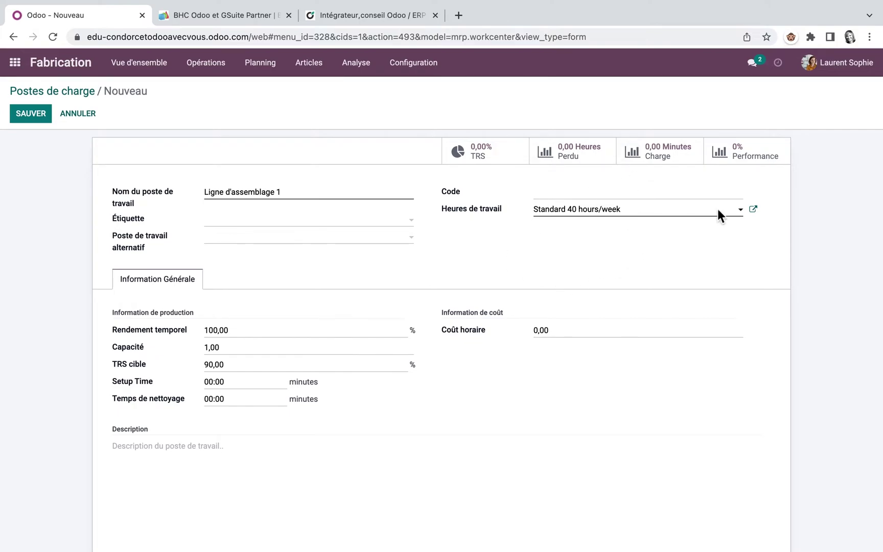
left_click(753, 209)
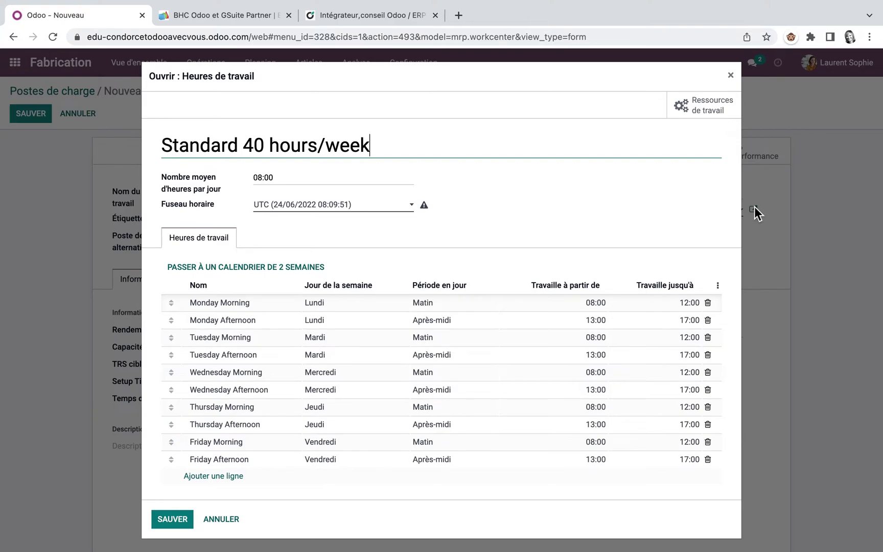
left_click(730, 76)
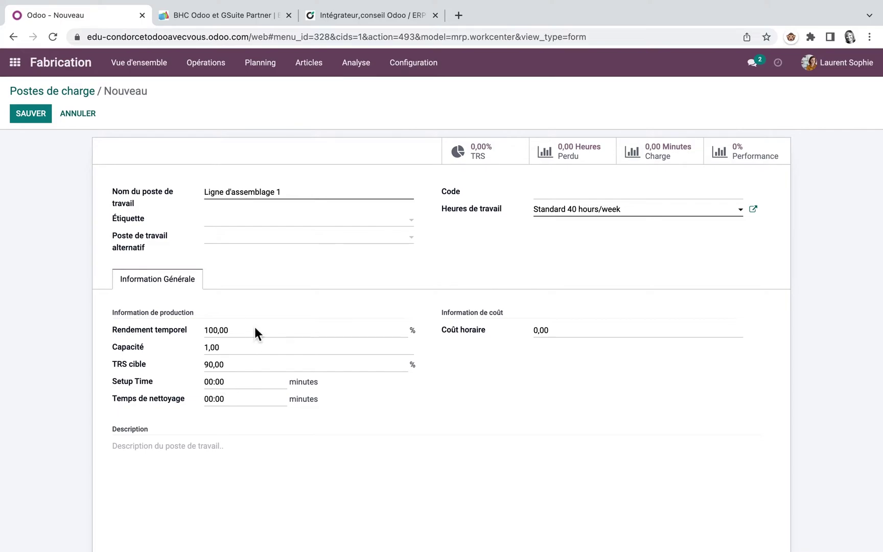
left_click(253, 346)
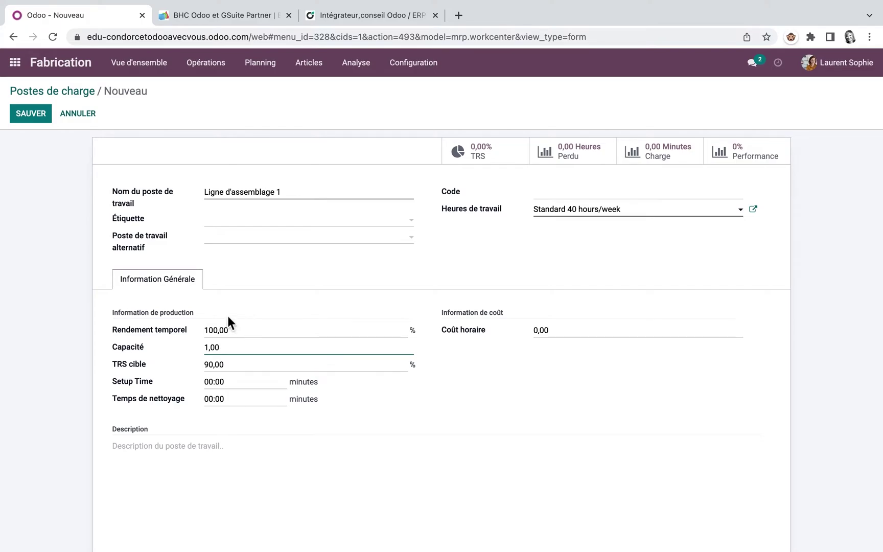
left_click(251, 367)
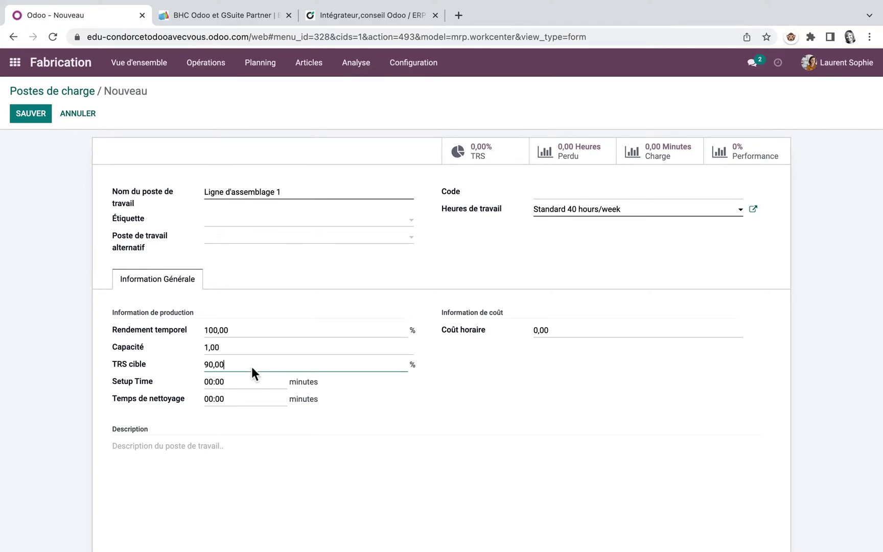
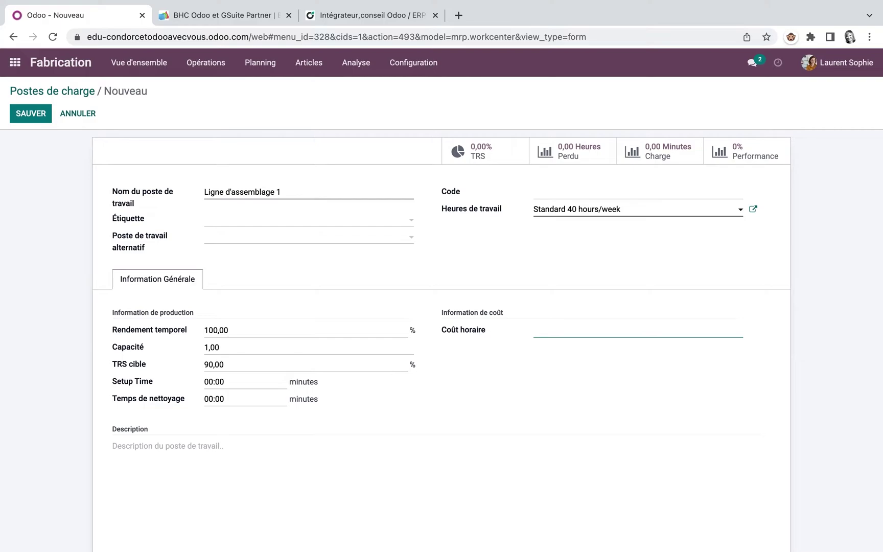
Give Ligne d'assemblage 1 an hourly cost of 20 and save the work centre
type("20")
left_click(20, 115)
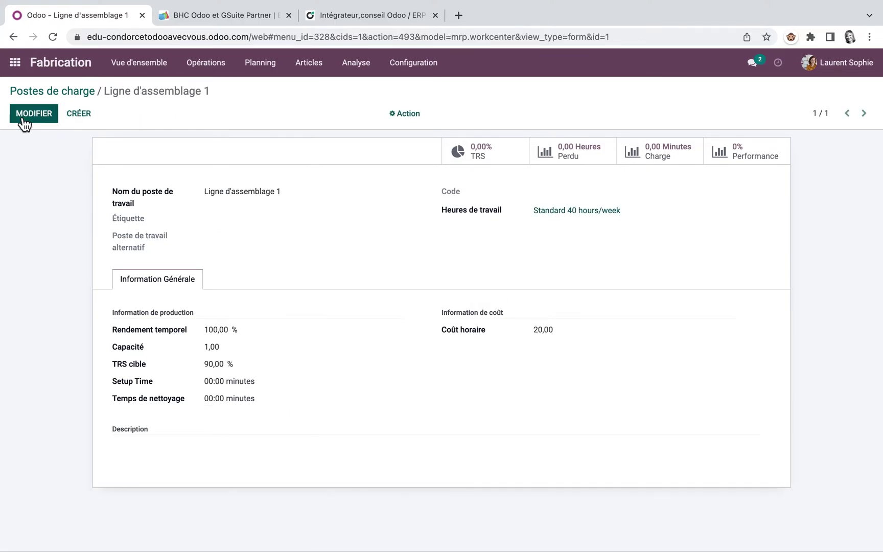
Duplicate Ligne d'assemblage 1 as 'Ligne d'assemblage 2', save it, and list both work centres
left_click(418, 118)
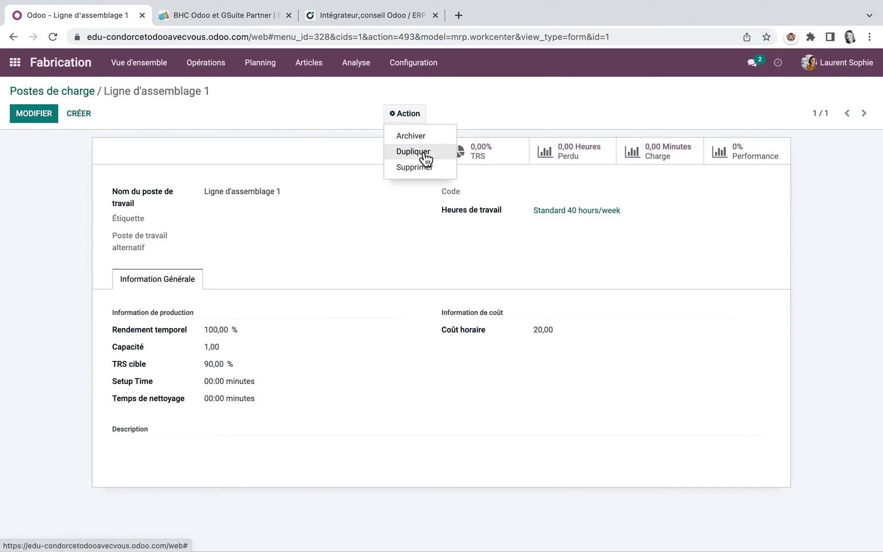
left_click(414, 152)
key("BackSpace")
key("BackSpace")
key("BackSpace")
key("BackSpace")
key("BackSpace")
key("BackSpace")
key("BackSpace")
key("BackSpace")
key("BackSpace")
key("BackSpace")
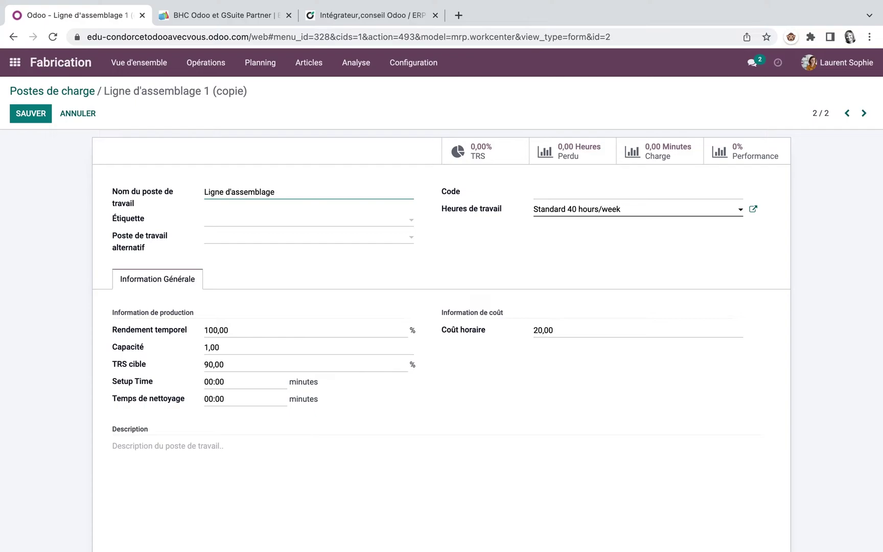
type("2")
left_click(43, 116)
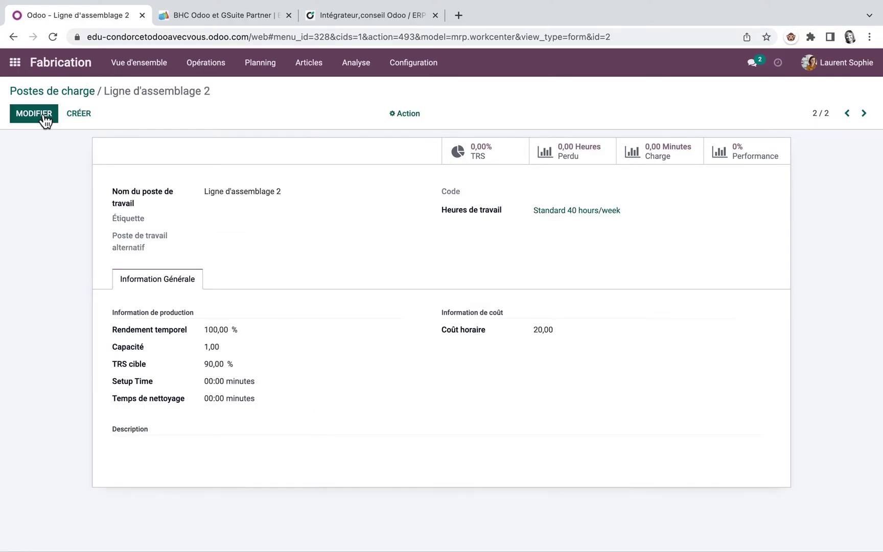
left_click(428, 64)
left_click(421, 101)
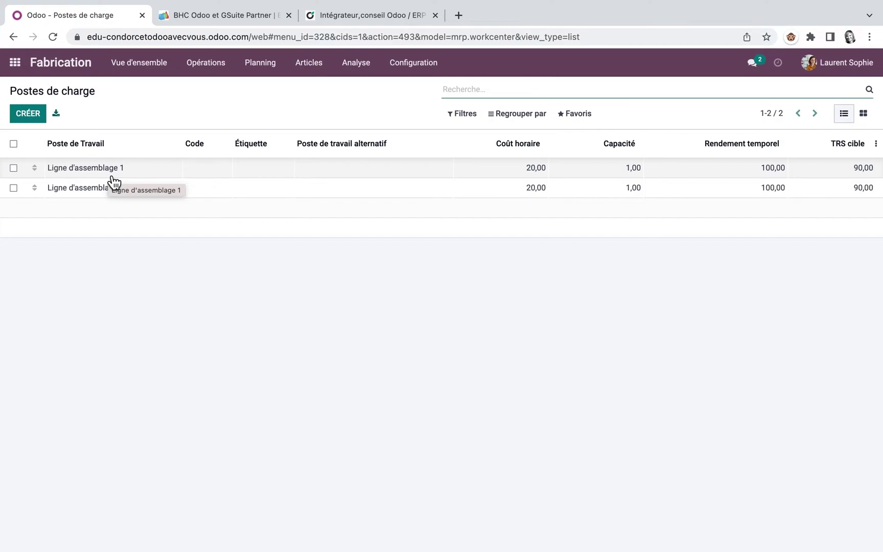
Create operation 'Préparation des pièces' for the Table bill of materials on Ligne d'assemblage 1
left_click(410, 62)
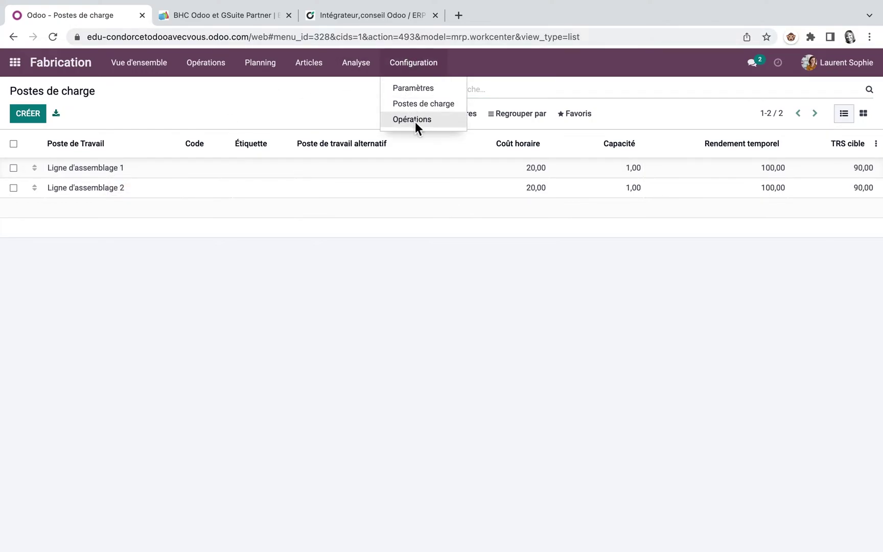
left_click(415, 120)
left_click(38, 116)
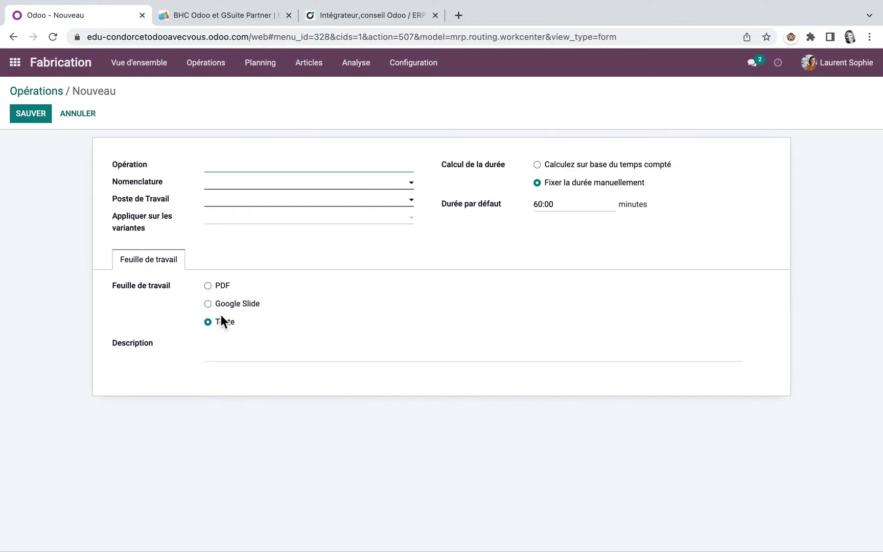
type("Préparation des pièces")
left_click(410, 185)
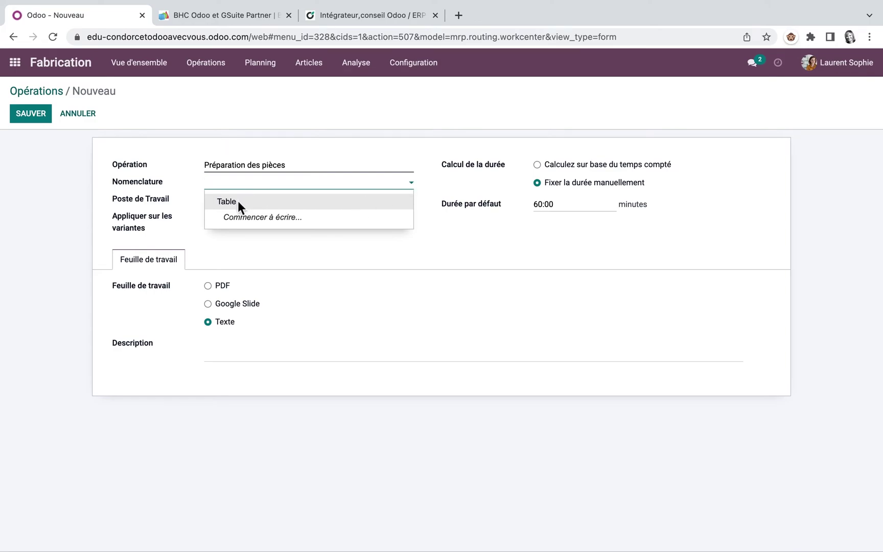
left_click(239, 200)
left_click(413, 199)
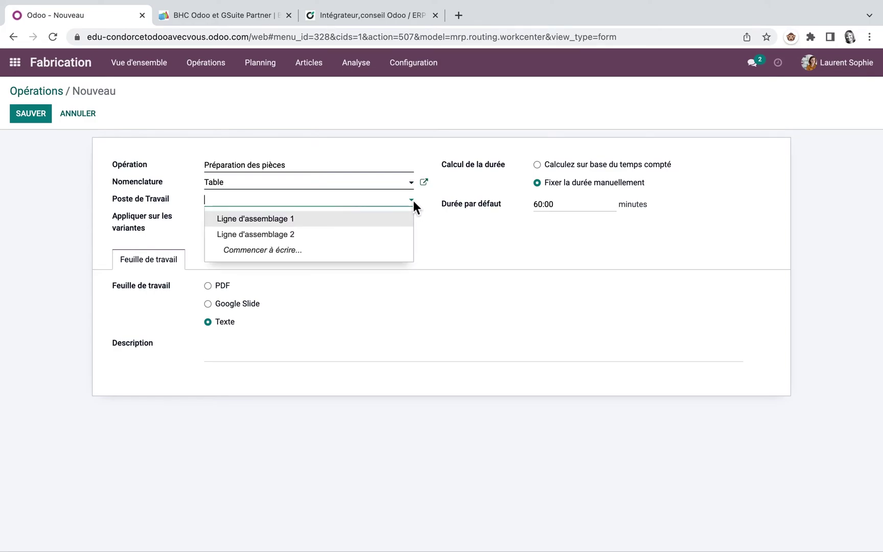
left_click(299, 219)
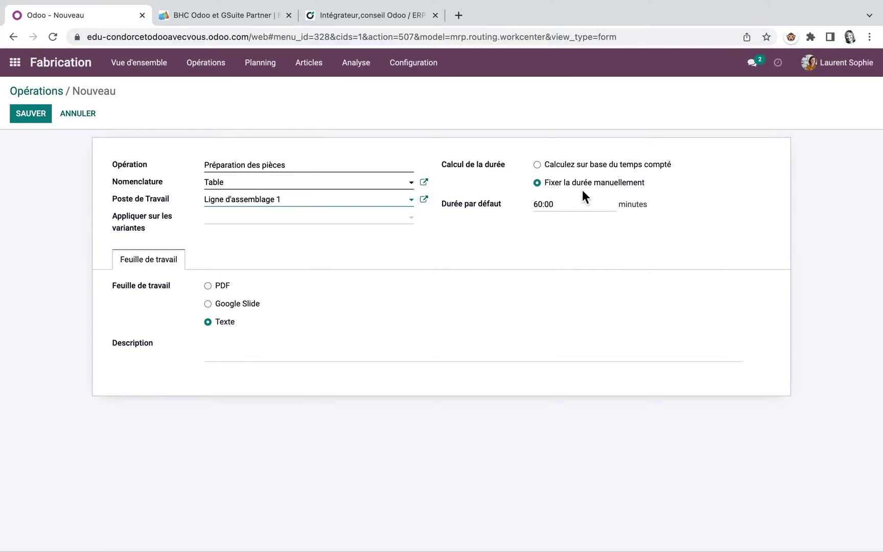
Set a fixed 01:00 duration and description 'Rassembler pièces', then save the operation
left_click(537, 164)
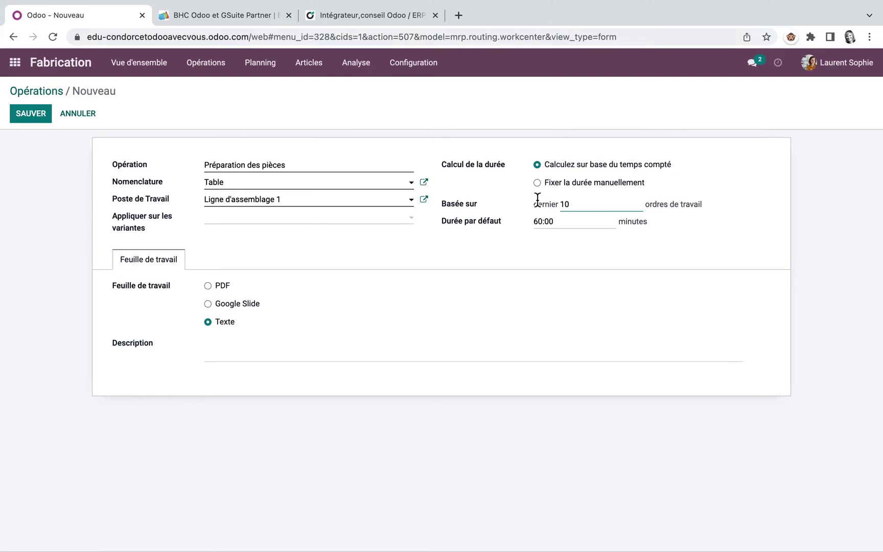
left_click(536, 180)
left_click_drag(556, 205, 526, 207)
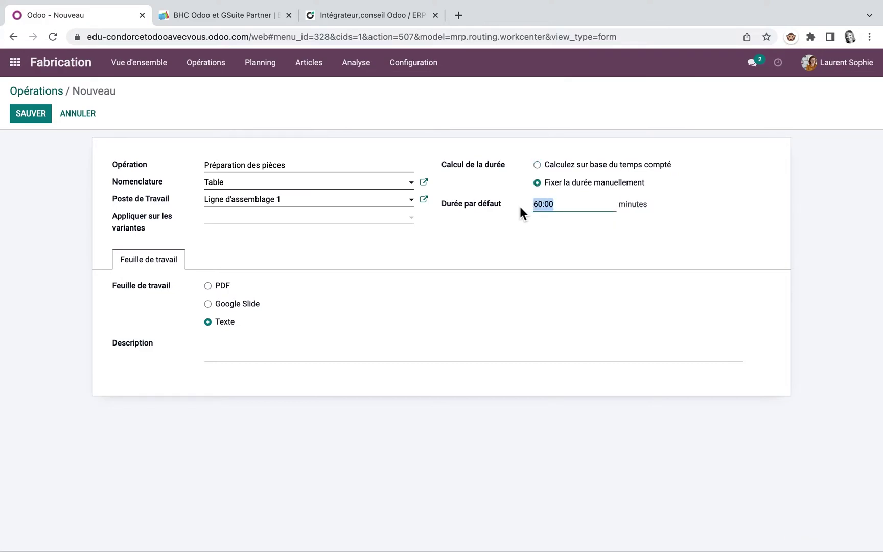
type("1")
mouse_move(153, 283)
left_click(223, 352)
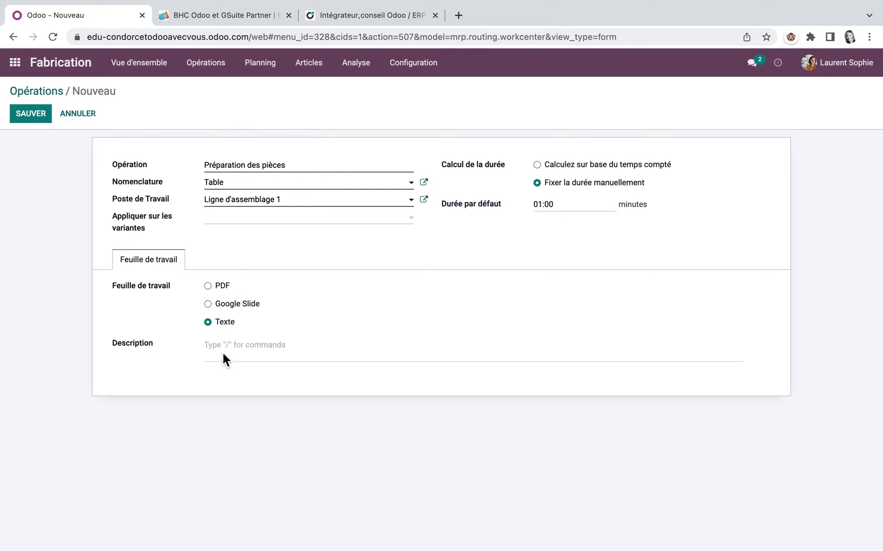
type("/")
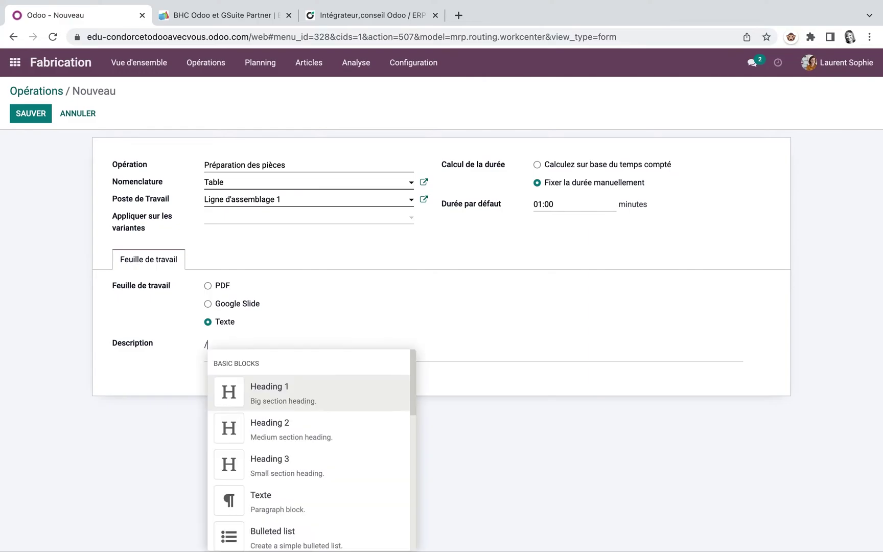
left_click(223, 346)
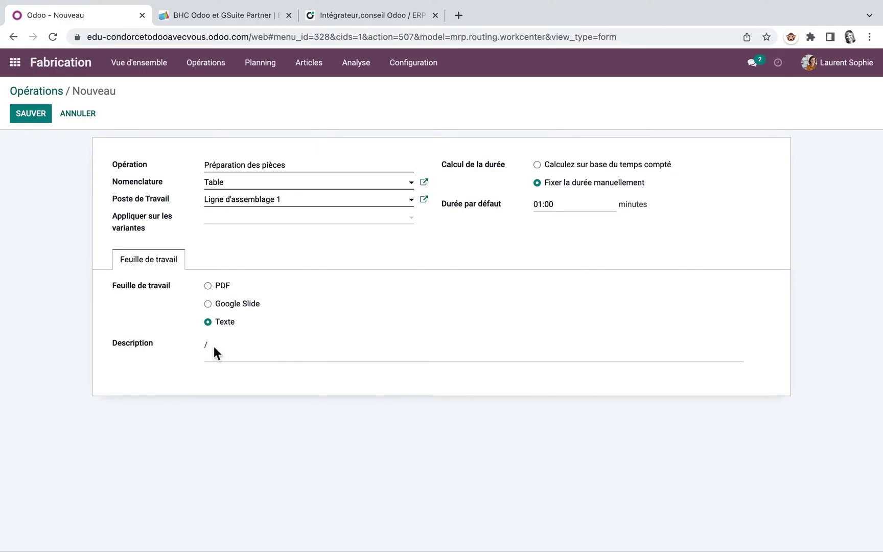
key("BackSpace")
type("Rassembler pièces")
left_click(31, 115)
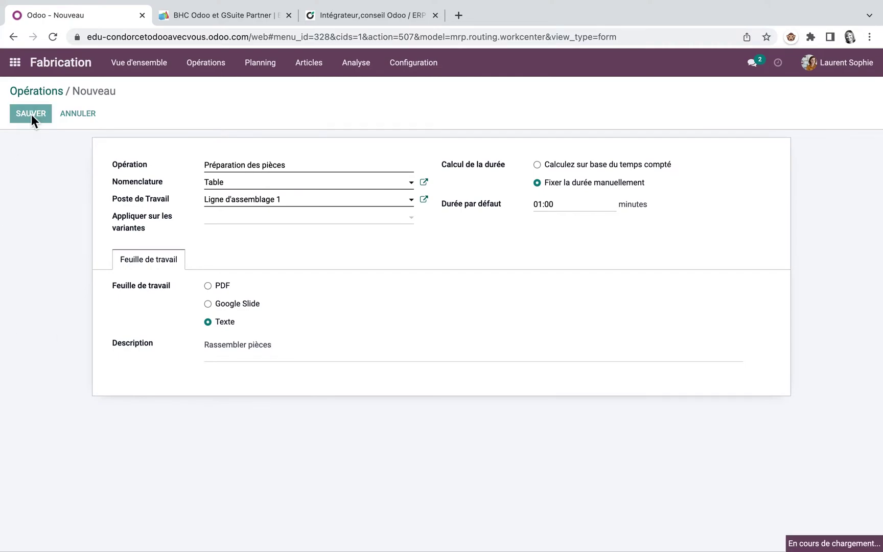
left_click(406, 113)
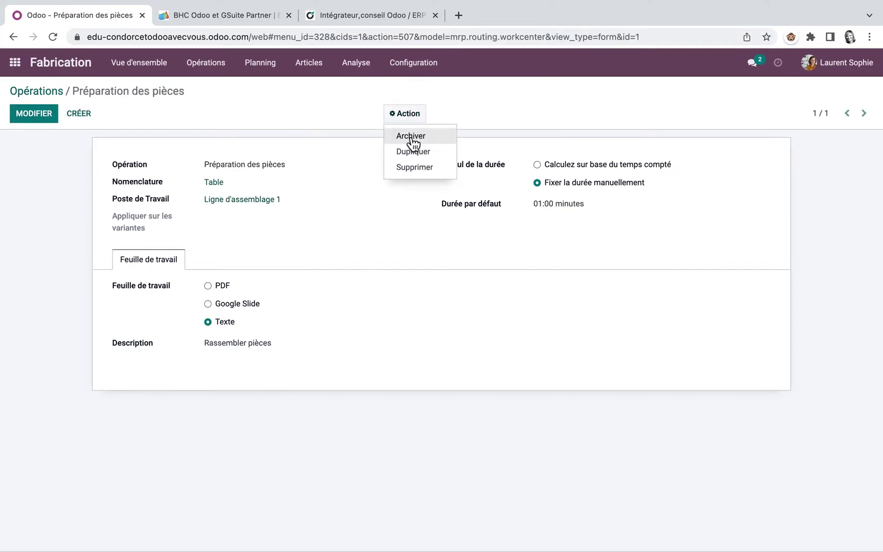
Duplicate the operation as 'Assemblage des pièces' on Ligne d'assemblage 2 with a 02:00 duration
left_click(409, 149)
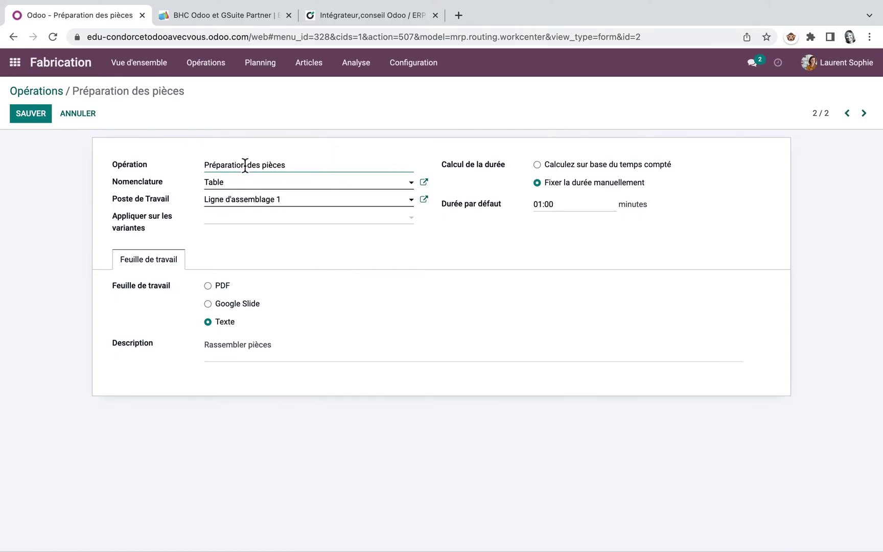
left_click_drag(245, 165, 193, 168)
type("Assemblage")
left_click(410, 199)
left_click(322, 235)
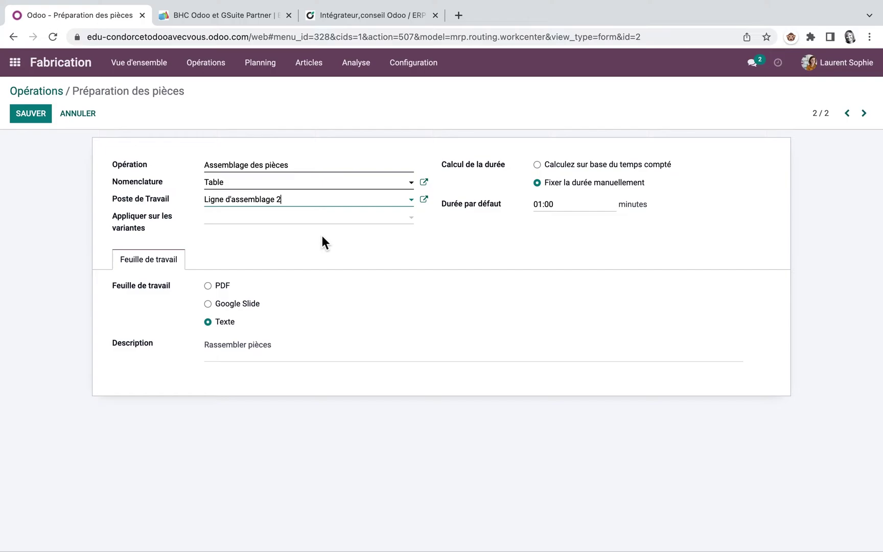
left_click(569, 204)
type("2")
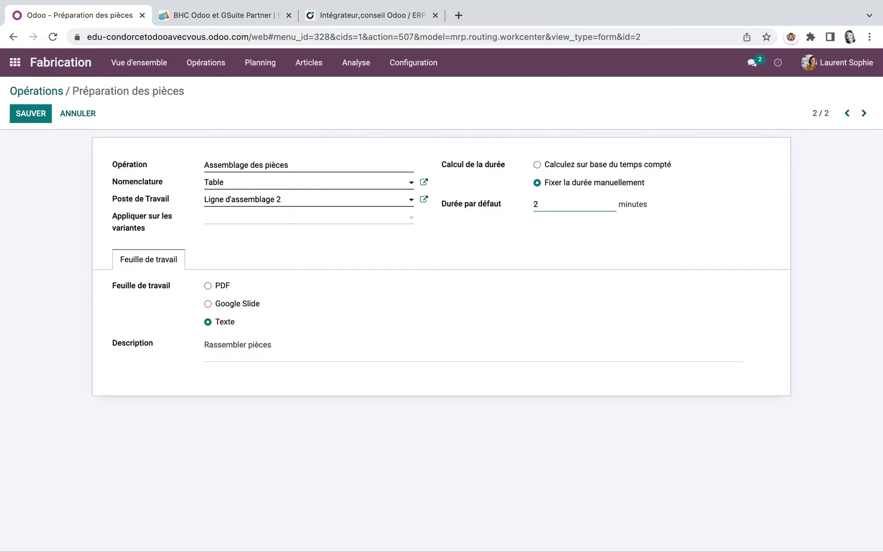
Clear the copied description, save the operation, and go to the work-centre dashboard
left_click(211, 348)
double_click(206, 347)
left_click_drag(280, 347, 199, 352)
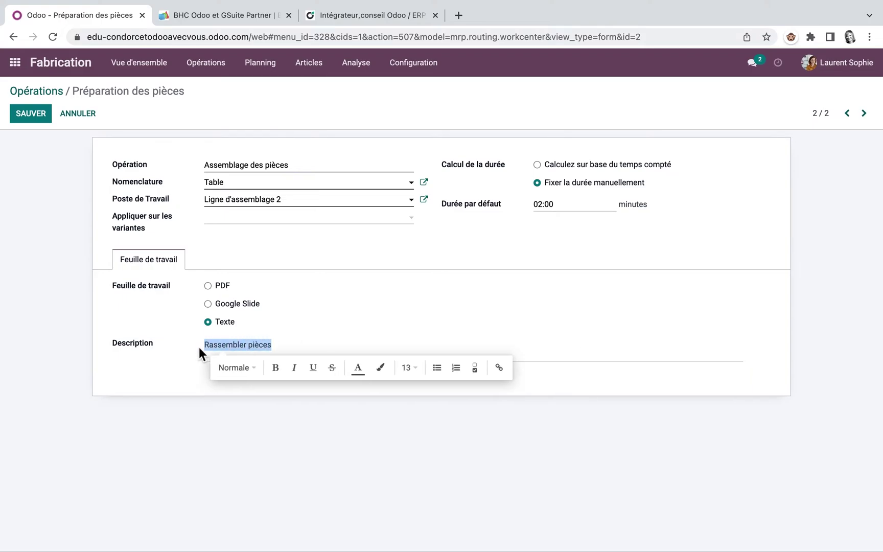
type("/")
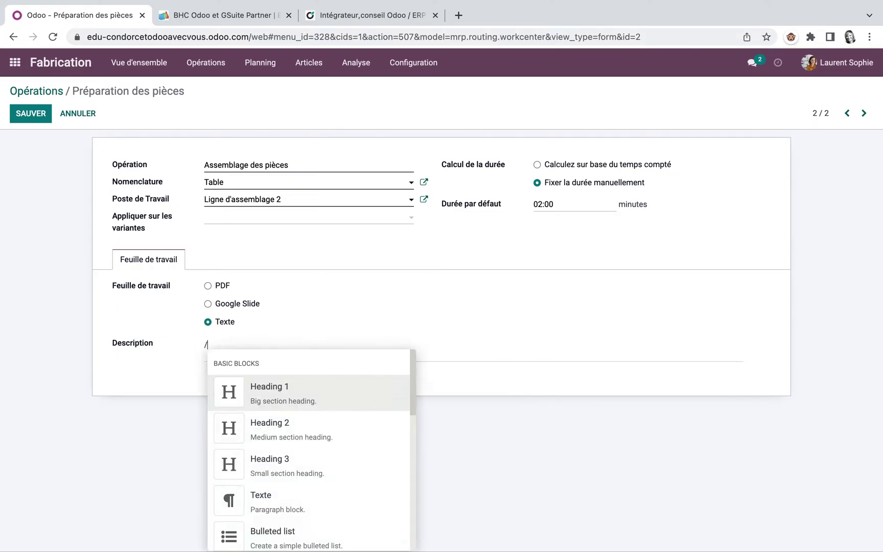
scroll(276, 474, "down", 6)
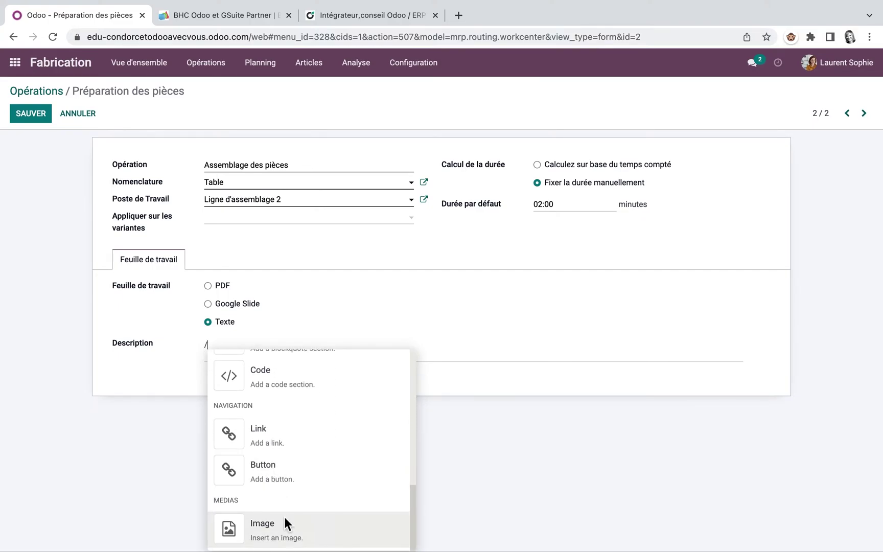
left_click(512, 345)
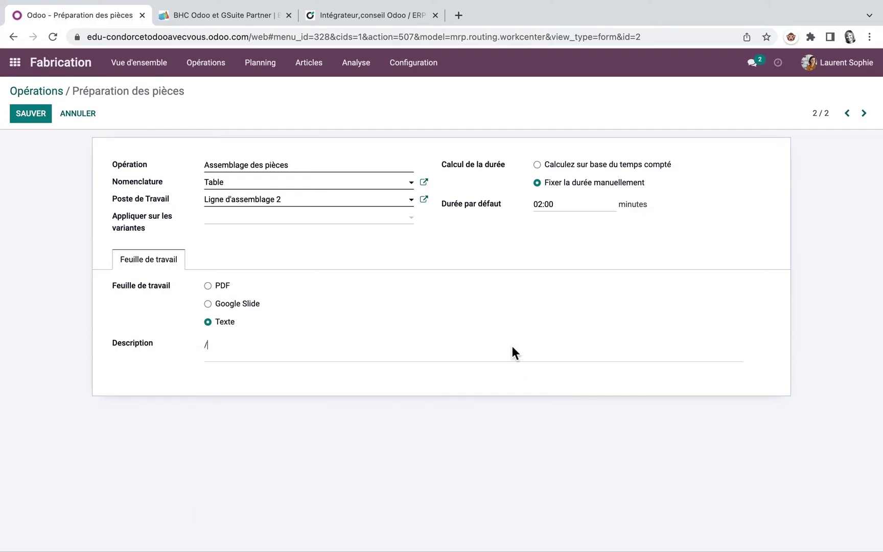
key("BackSpace")
left_click(35, 116)
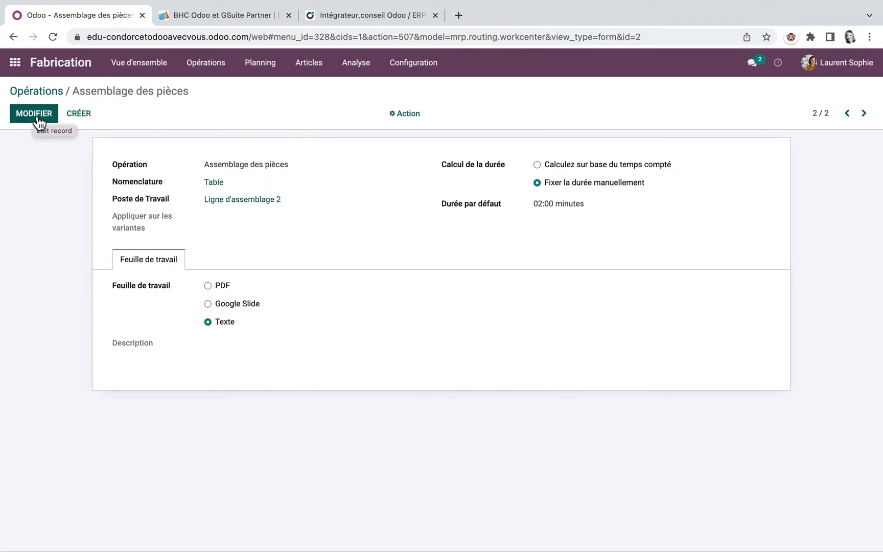
left_click(141, 65)
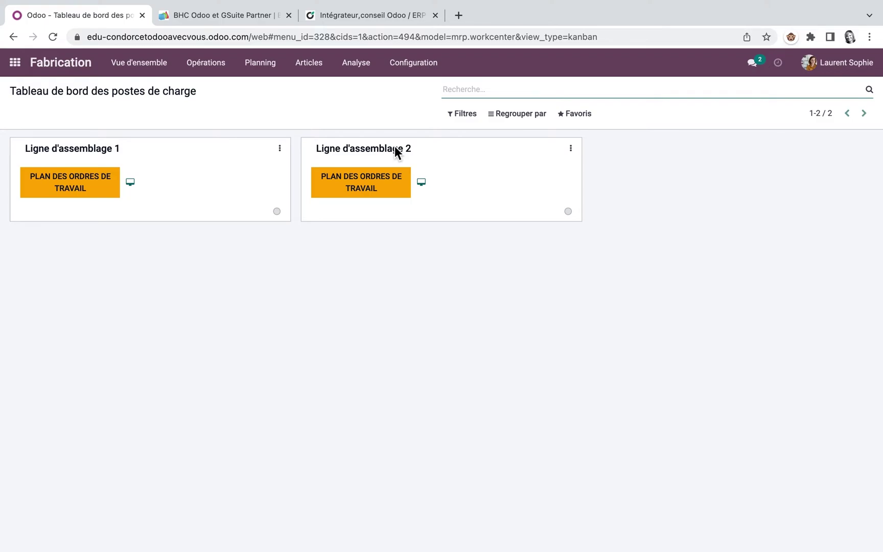
Glance at the Pieds product, then switch to the Achats app's Demandes de prix list
left_click(314, 62)
left_click(311, 87)
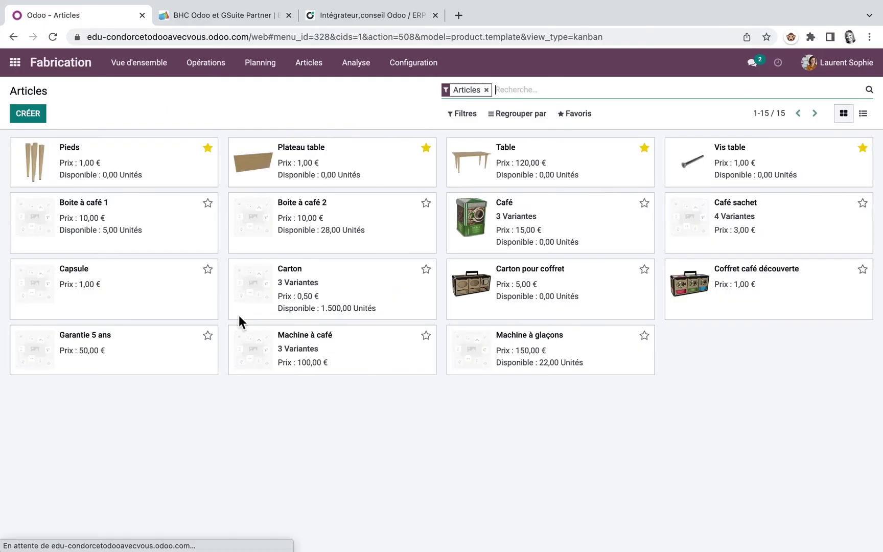
left_click(122, 167)
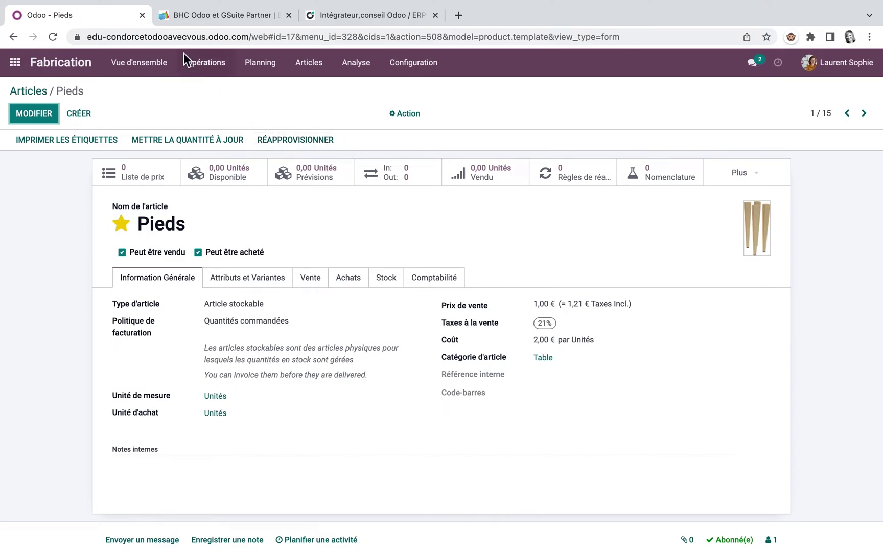
left_click(140, 63)
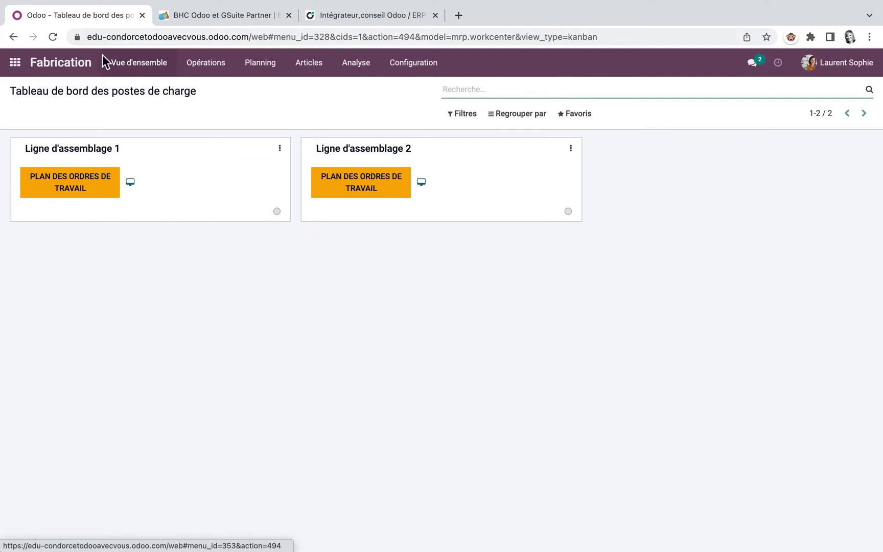
left_click(14, 63)
left_click(226, 250)
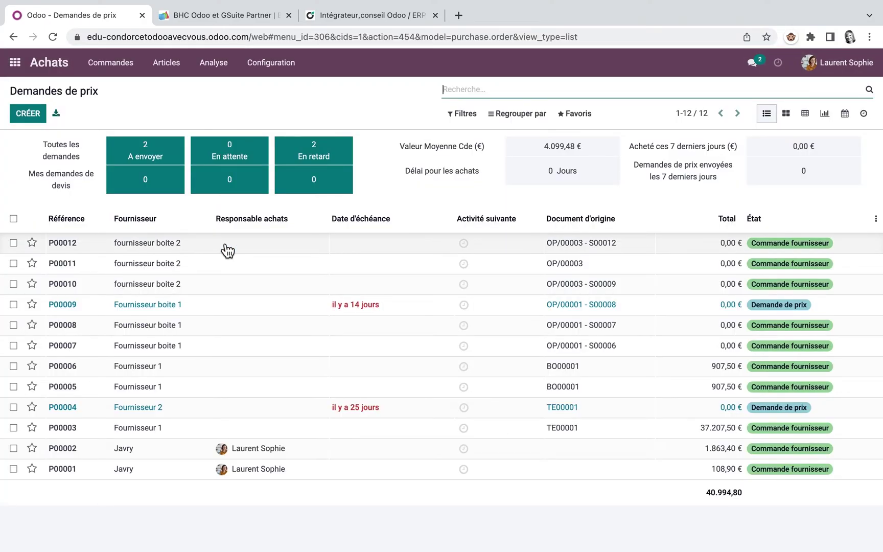
Start a request for quotation to Fournisseur Table with a first line of 8 Pieds
left_click(28, 113)
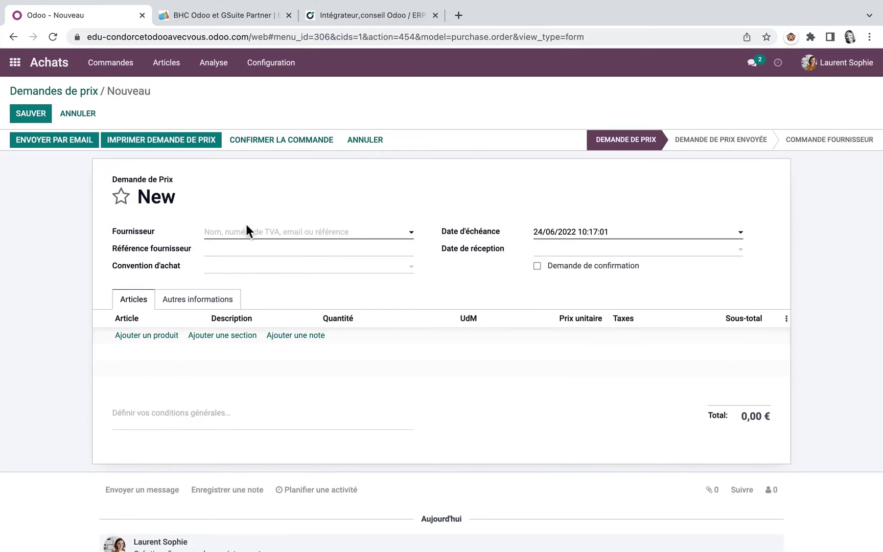
left_click(412, 232)
type("fourn")
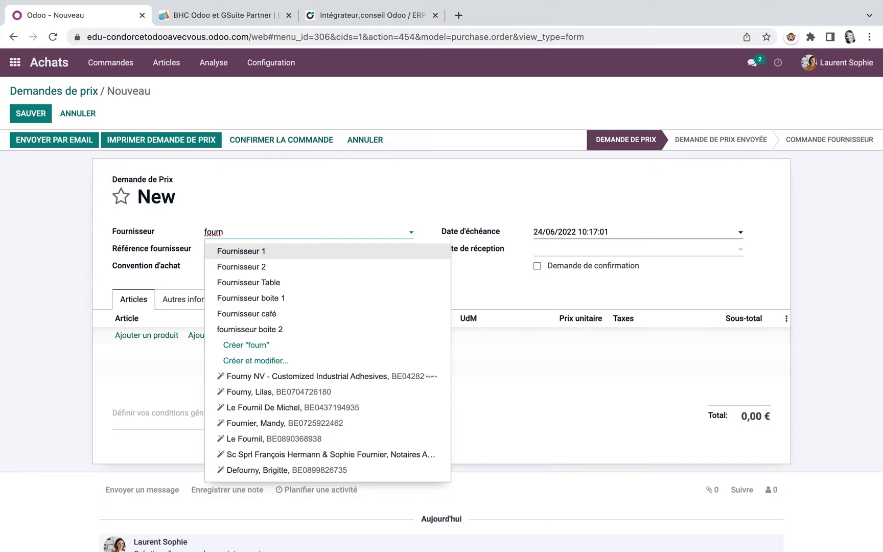
left_click(272, 281)
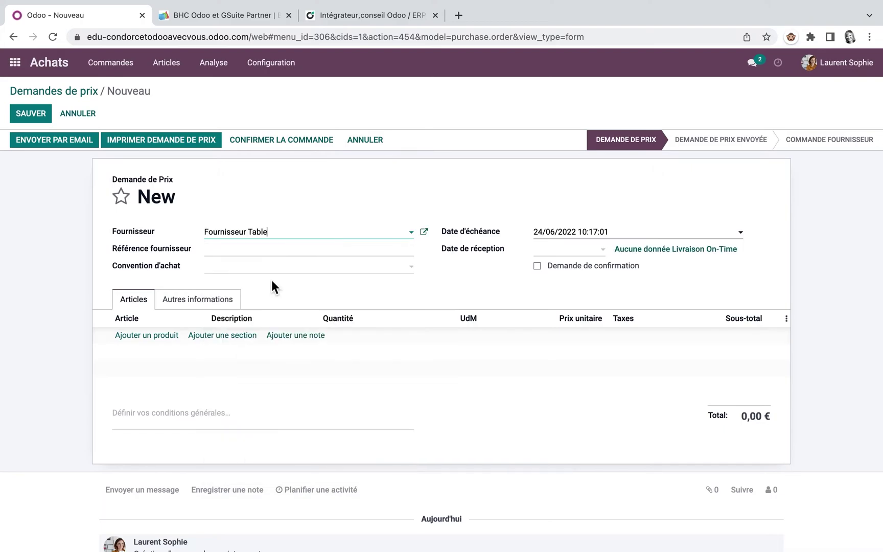
left_click(141, 336)
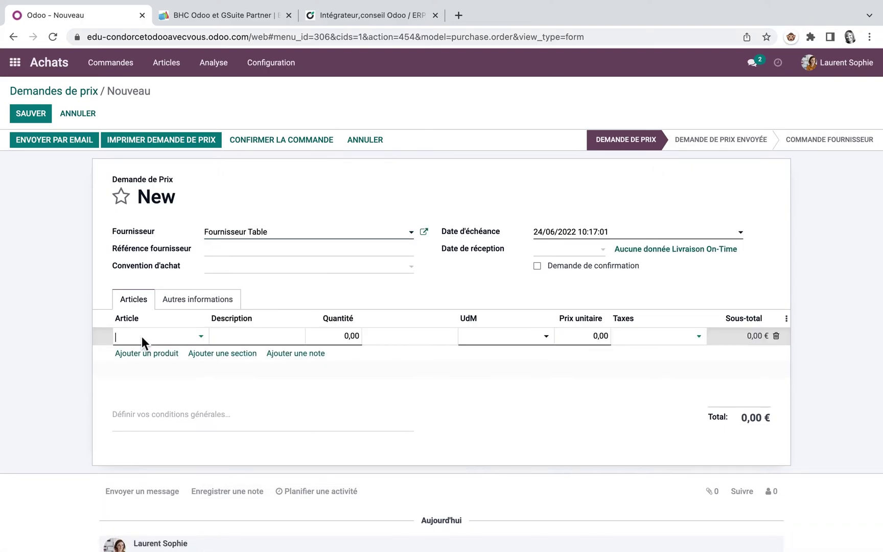
left_click(200, 337)
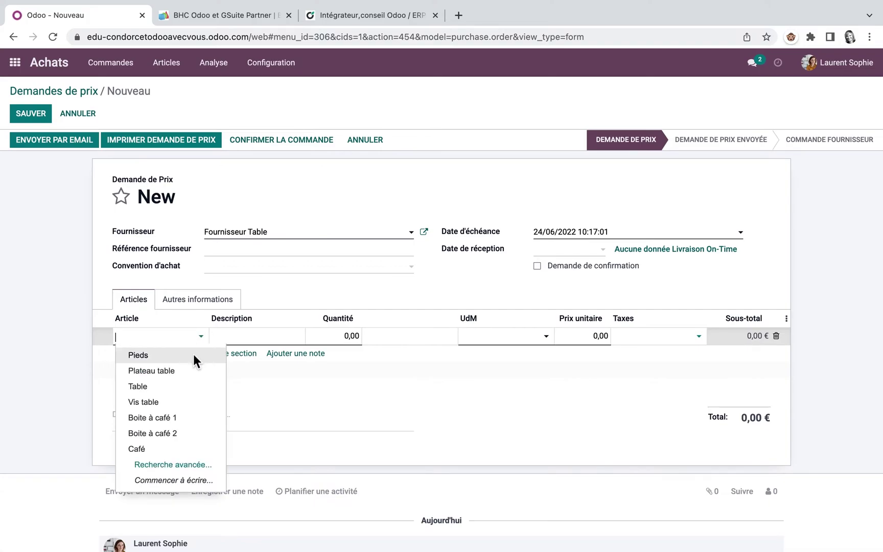
left_click(194, 355)
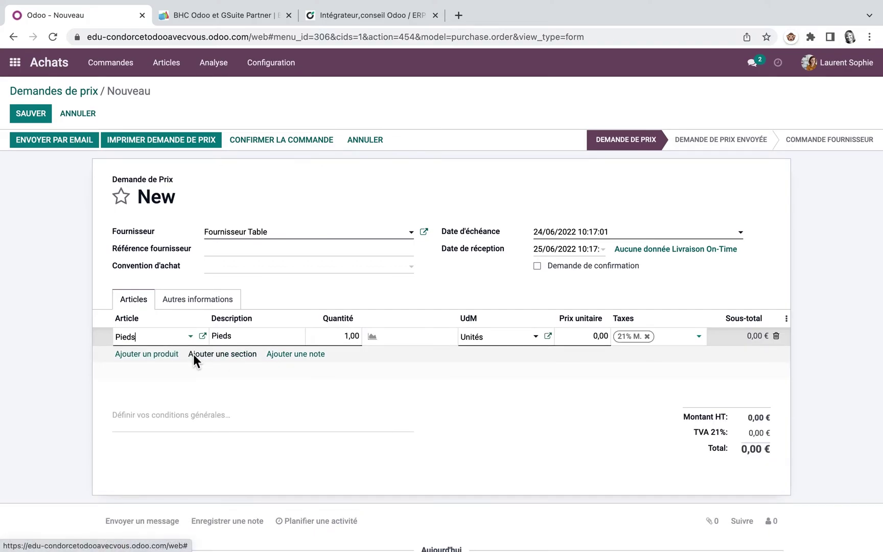
left_click(348, 337)
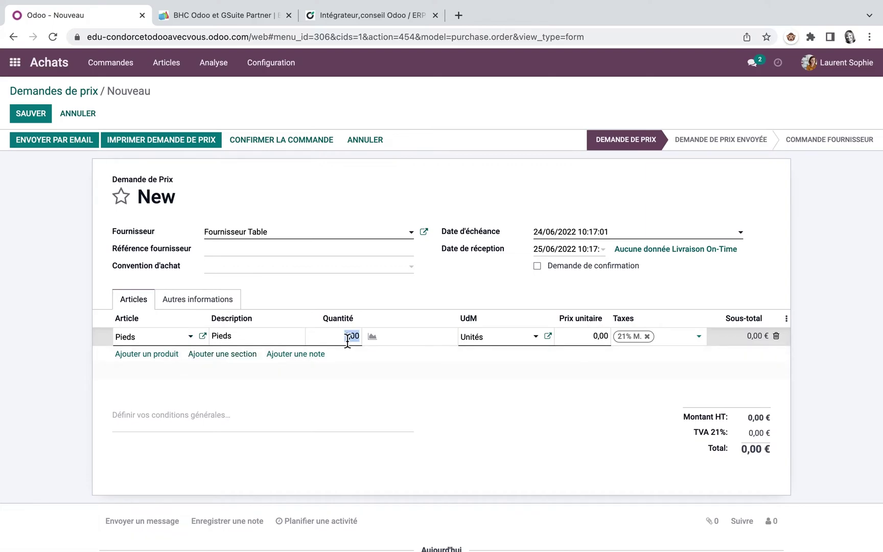
type("8")
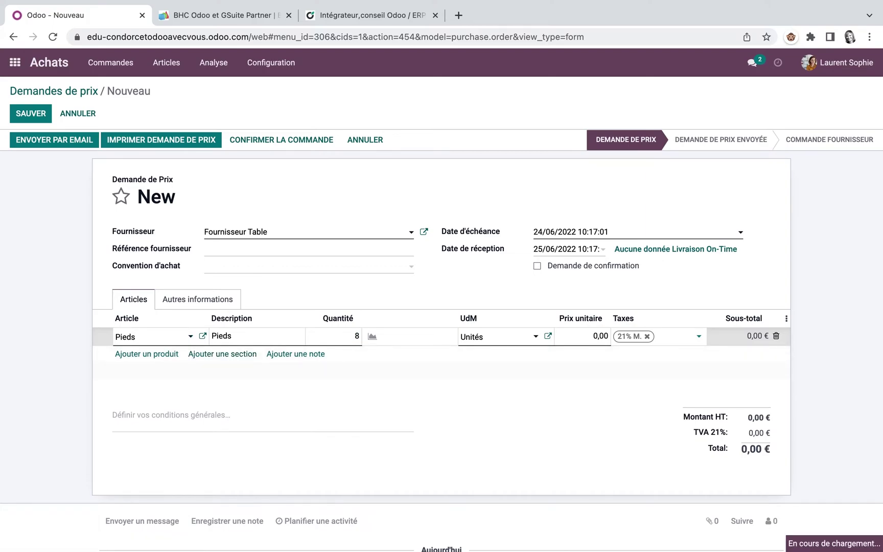
key("Return")
Add order lines for 2 Plateau table and 16 Vis table
left_click(199, 353)
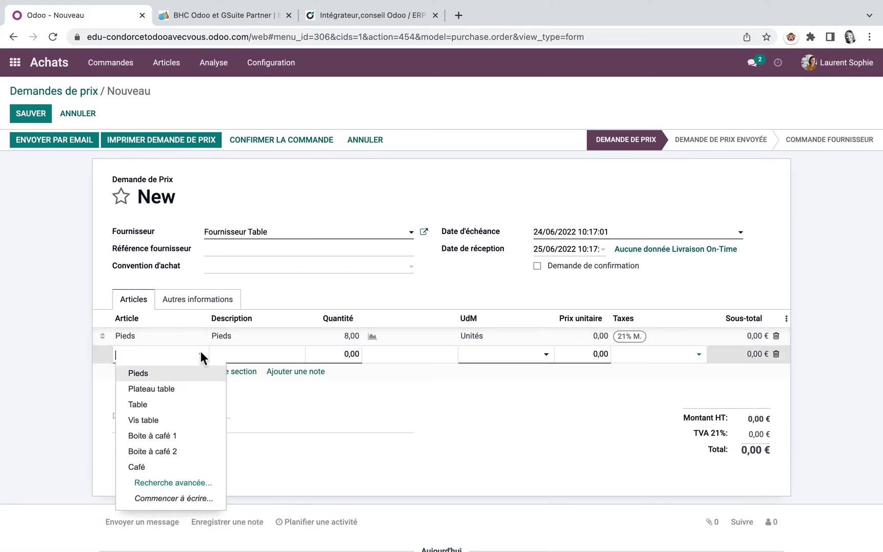
left_click(176, 392)
left_click(353, 354)
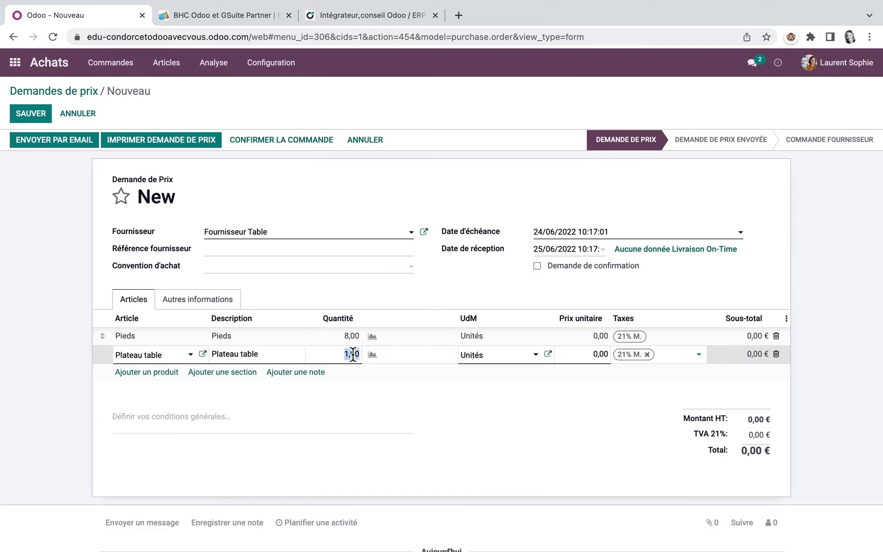
type("2")
key("Return")
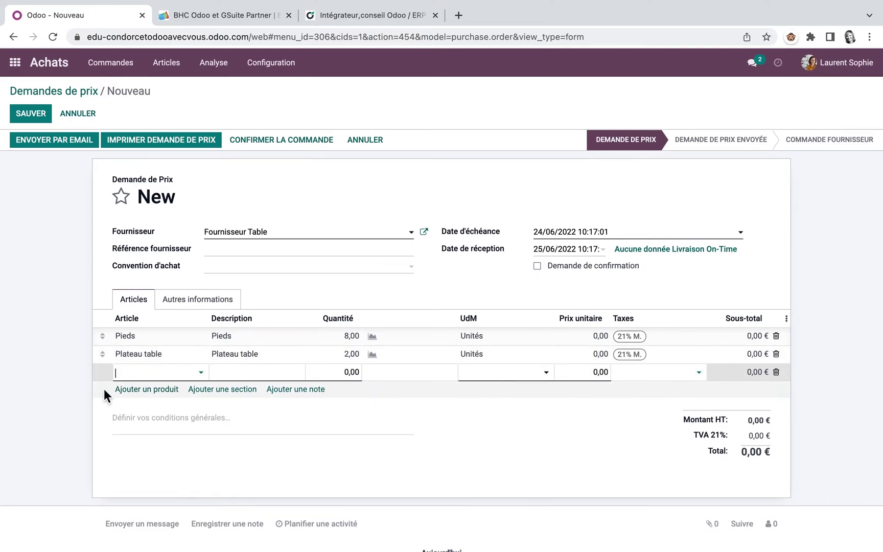
left_click(202, 372)
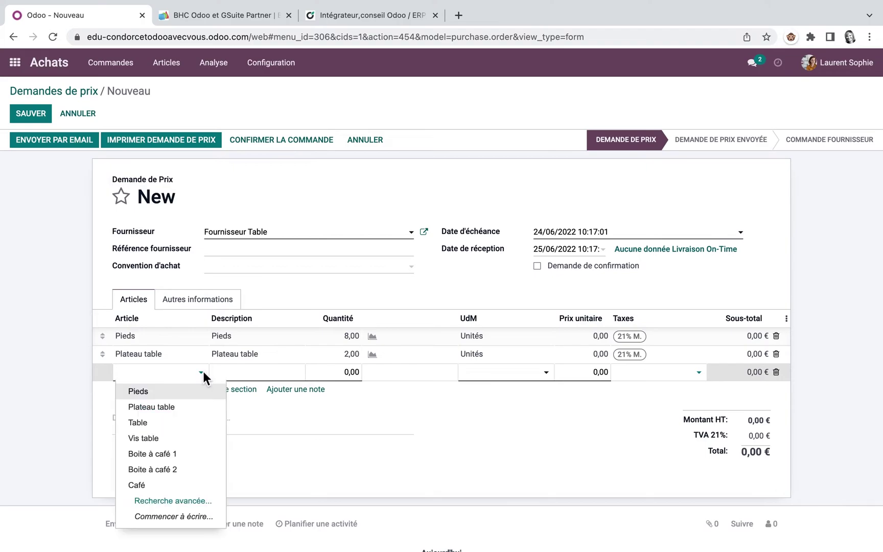
left_click(161, 437)
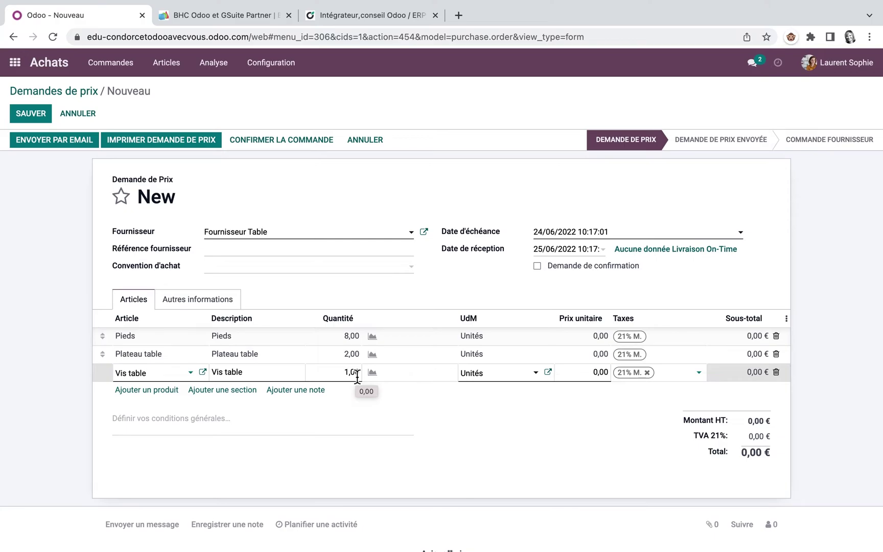
left_click(345, 374)
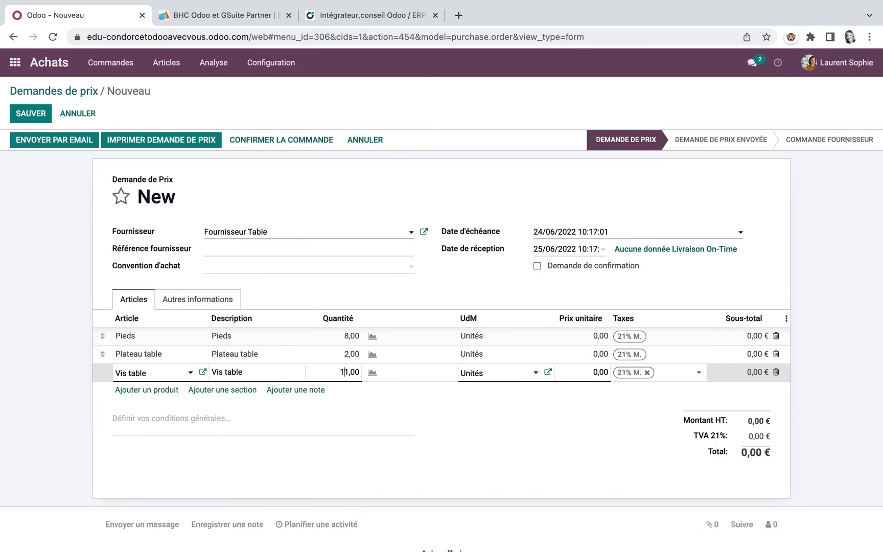
Set unit prices of 2,00 for Pieds, 80,00 for Plateau table and 0,1 for Vis table
left_click(595, 339)
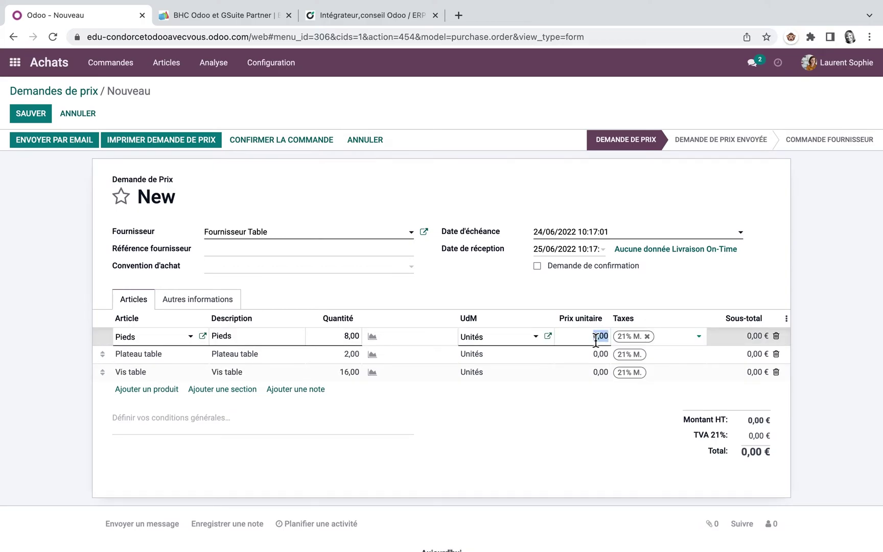
type("2")
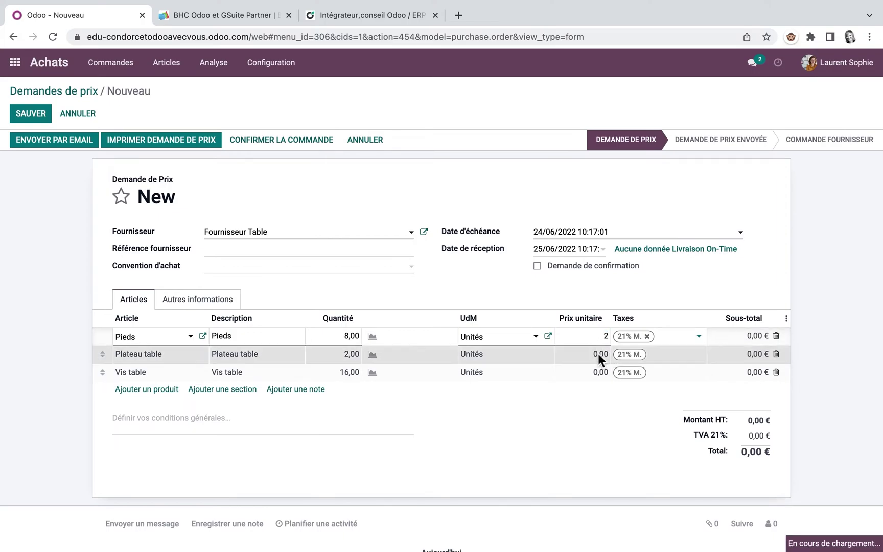
left_click(598, 353)
type("80")
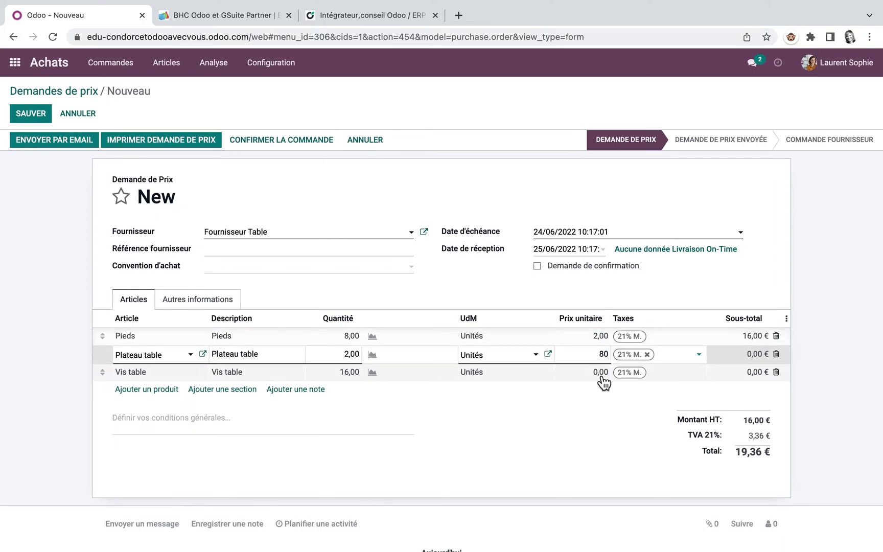
left_click(599, 373)
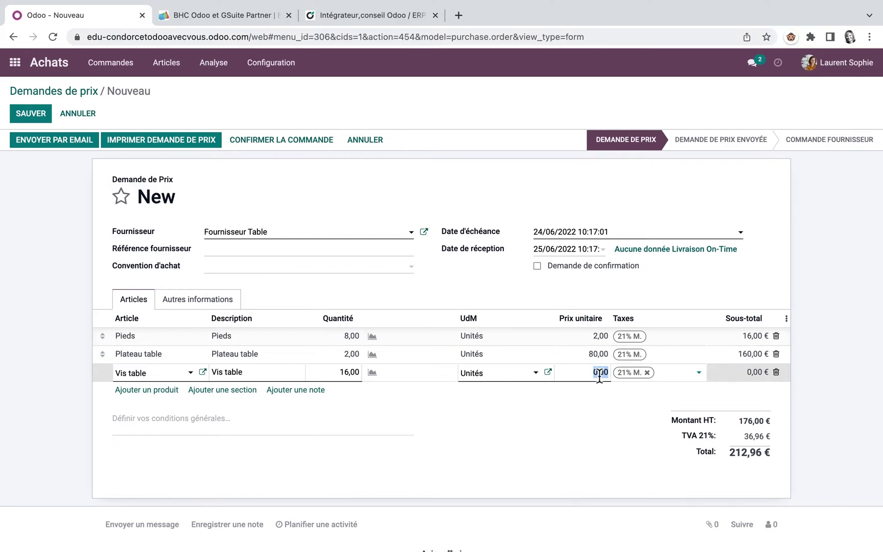
type("0,1")
Confirm the order, validate its receipt for all quantities, and view the Pieds forecast
left_click(291, 139)
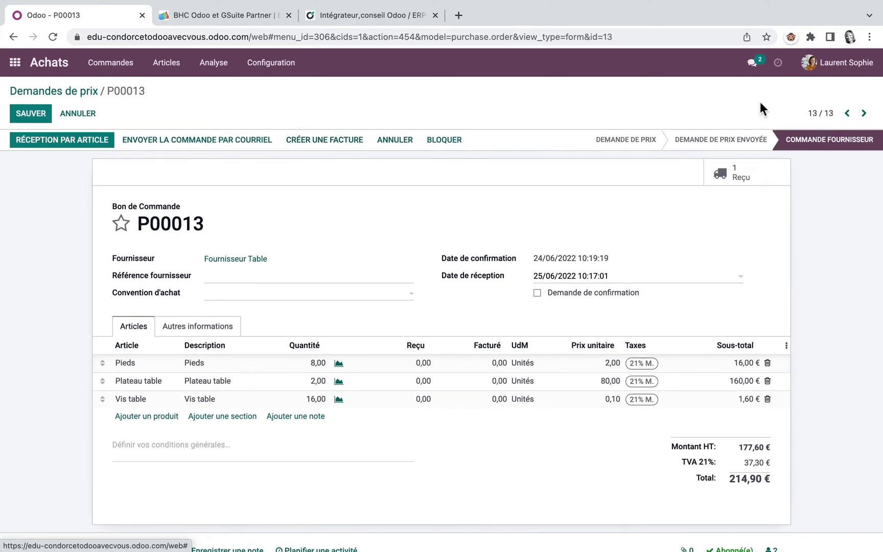
left_click(747, 173)
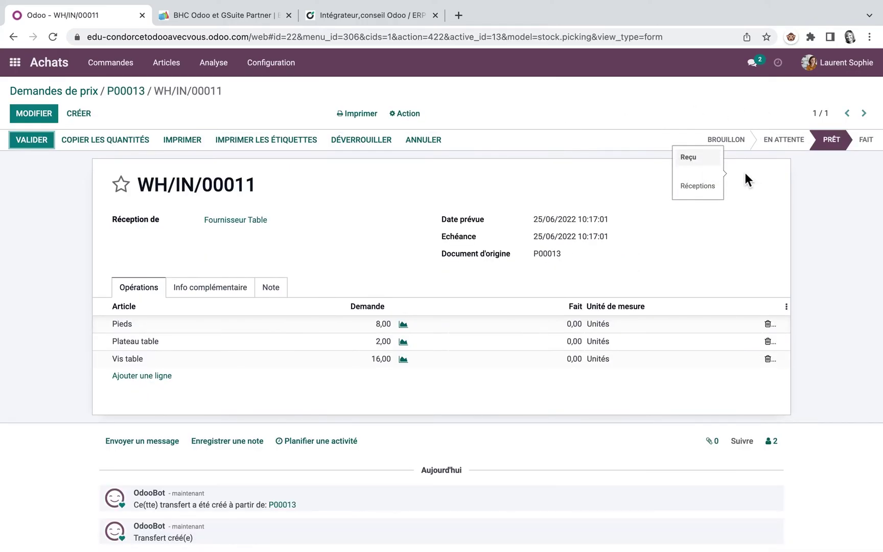
left_click(39, 136)
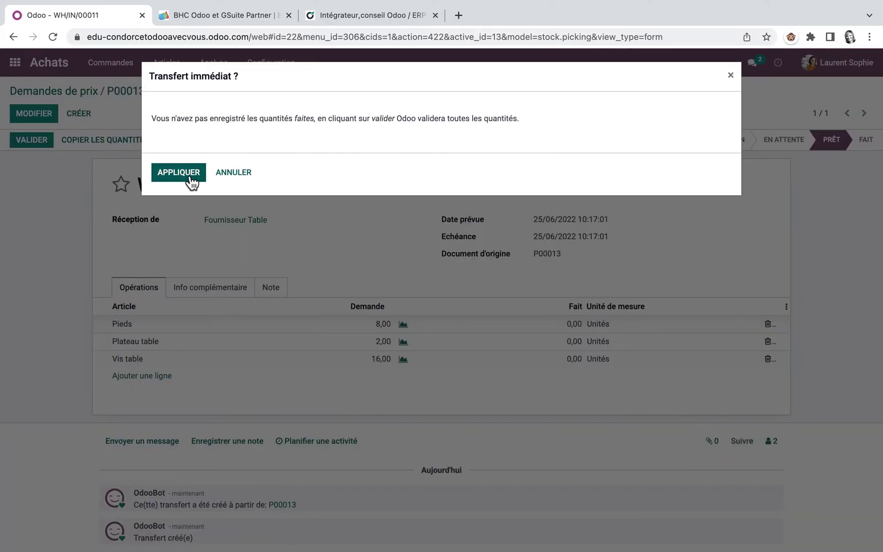
left_click(188, 174)
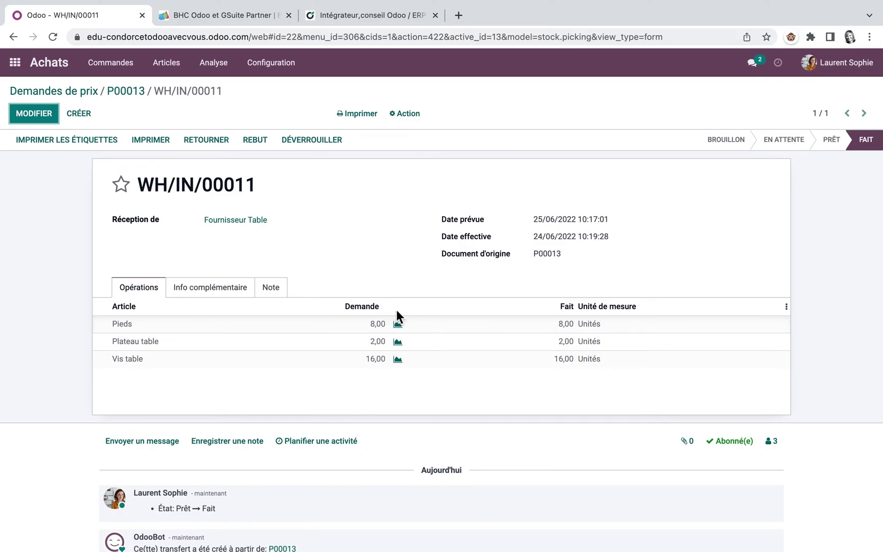
left_click(397, 324)
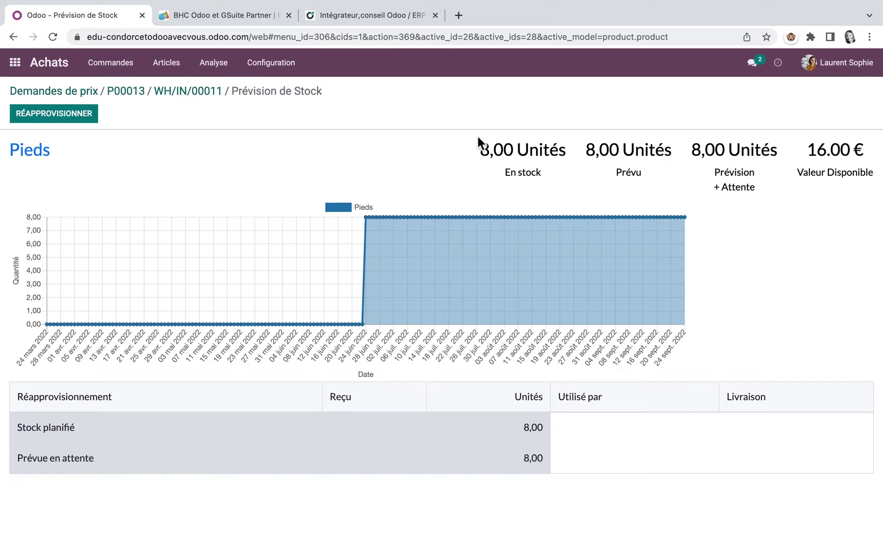
From the Sales app's products, open Table's bill of materials on its Opérations tab
left_click(14, 64)
left_click(572, 163)
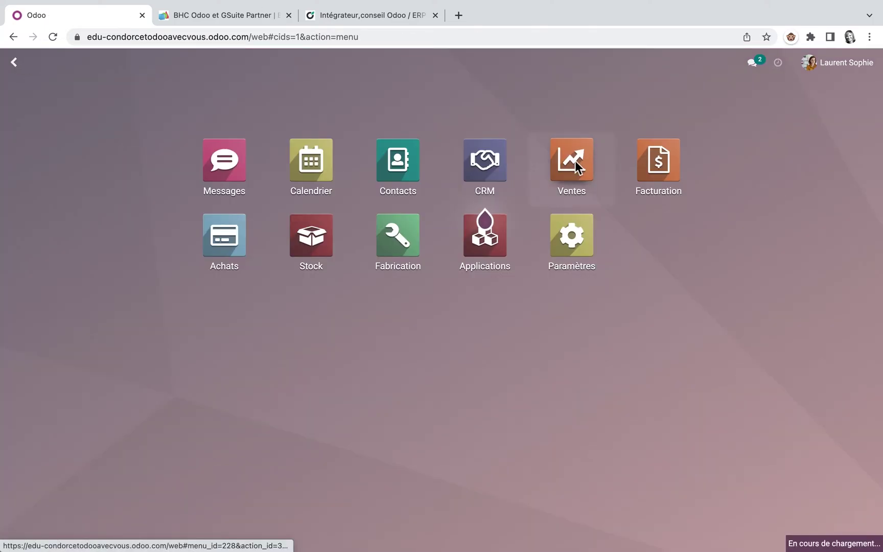
left_click(228, 63)
left_click(226, 88)
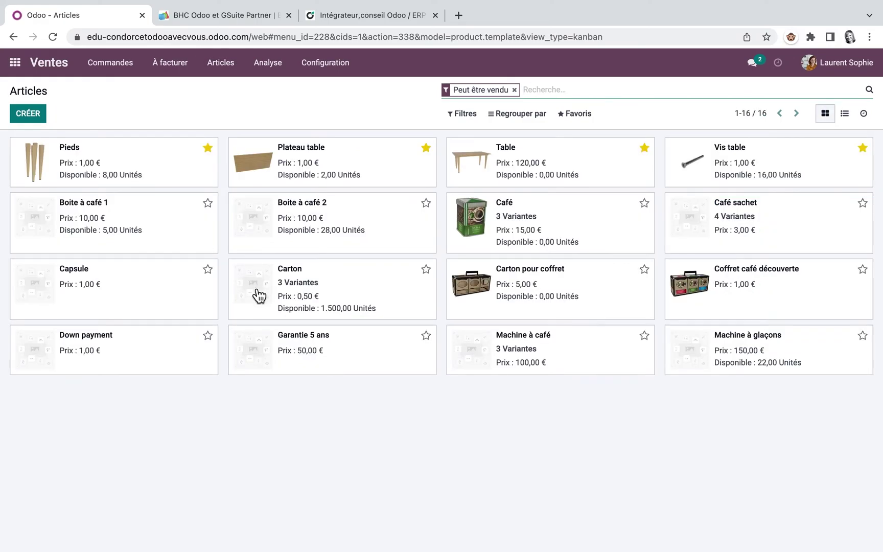
left_click(522, 159)
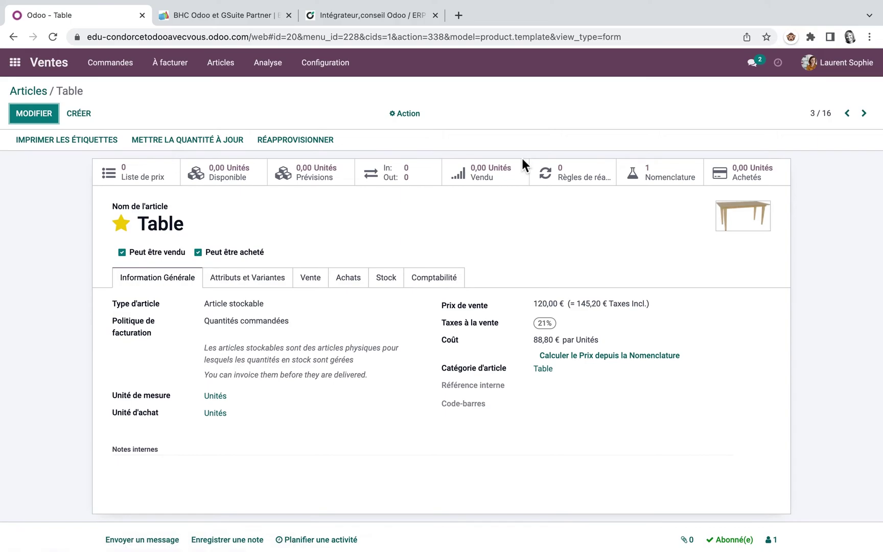
left_click(666, 179)
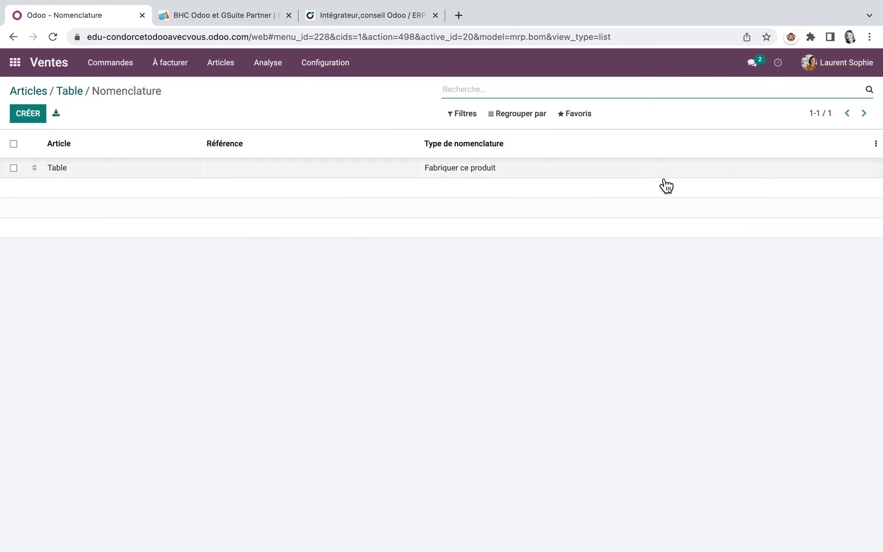
left_click(475, 167)
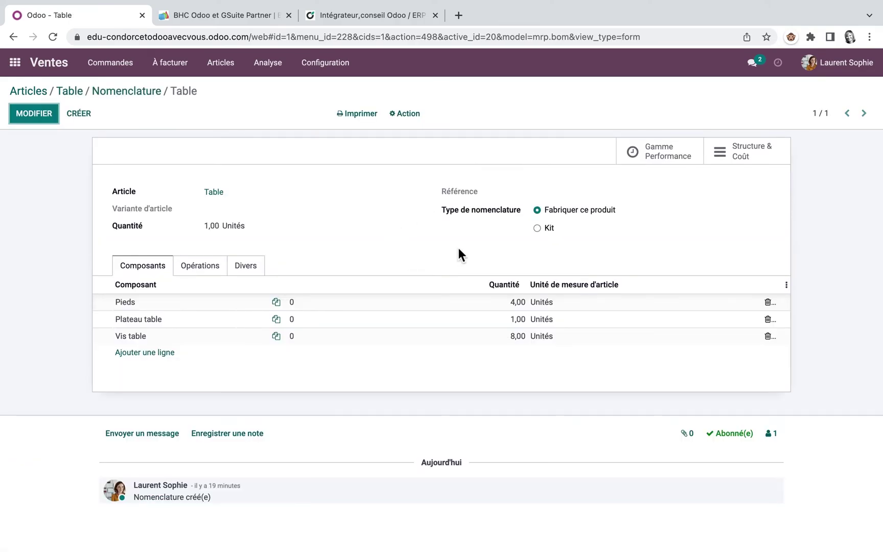
left_click(211, 270)
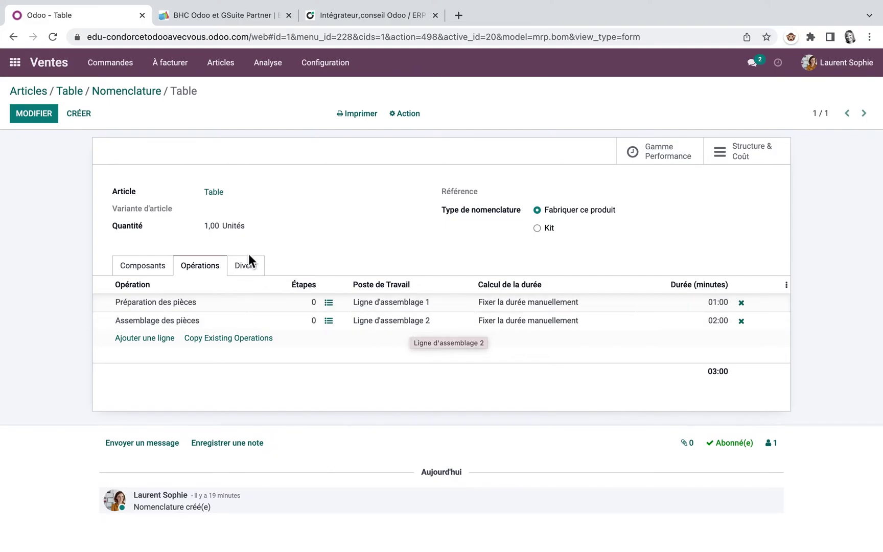
Browse the existing operations, then inspect the steps of Préparation des pièces in the Table bill of materials
left_click(236, 338)
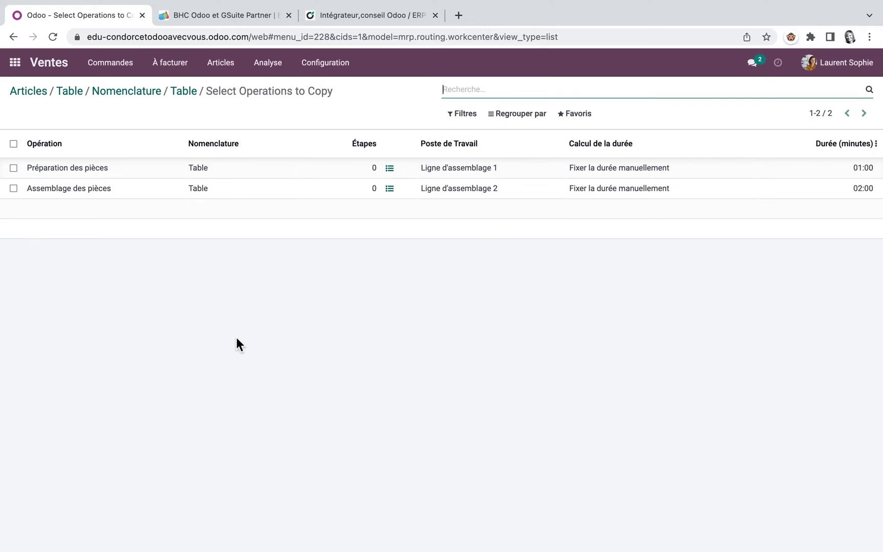
left_click(184, 93)
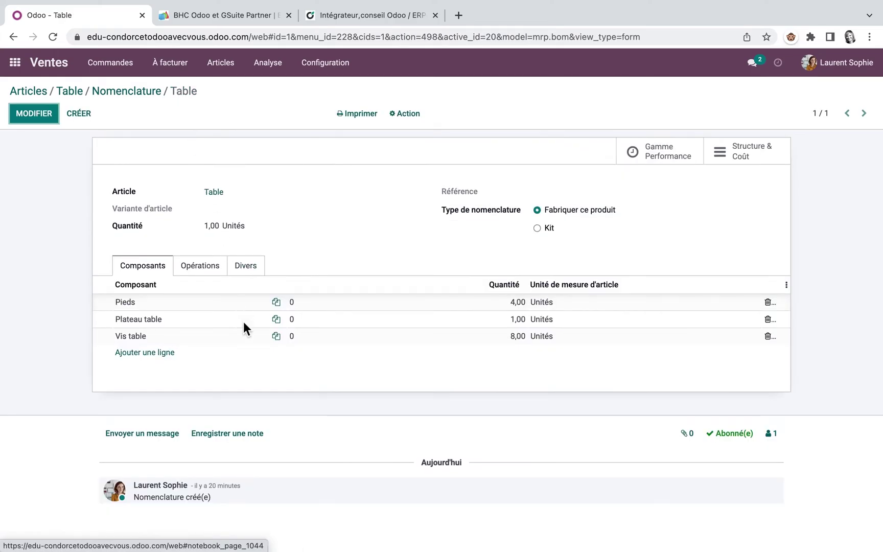
left_click(207, 264)
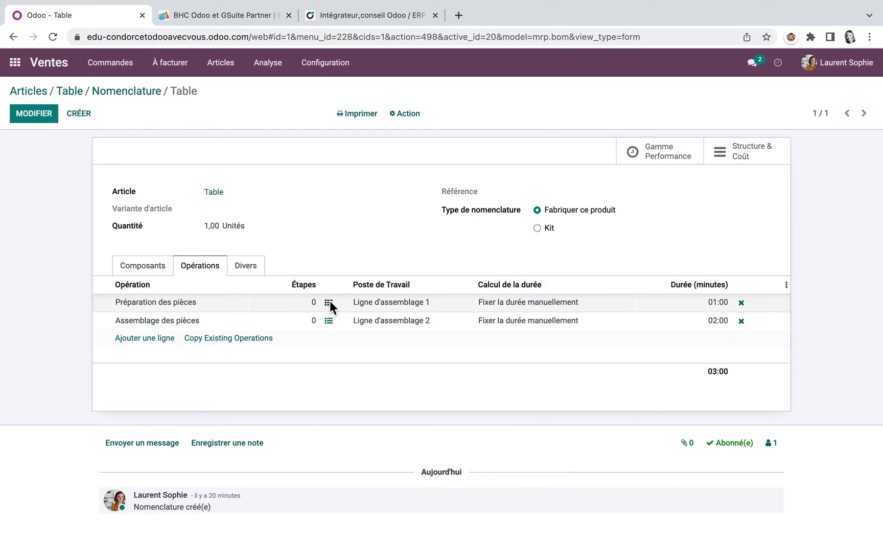
left_click(329, 302)
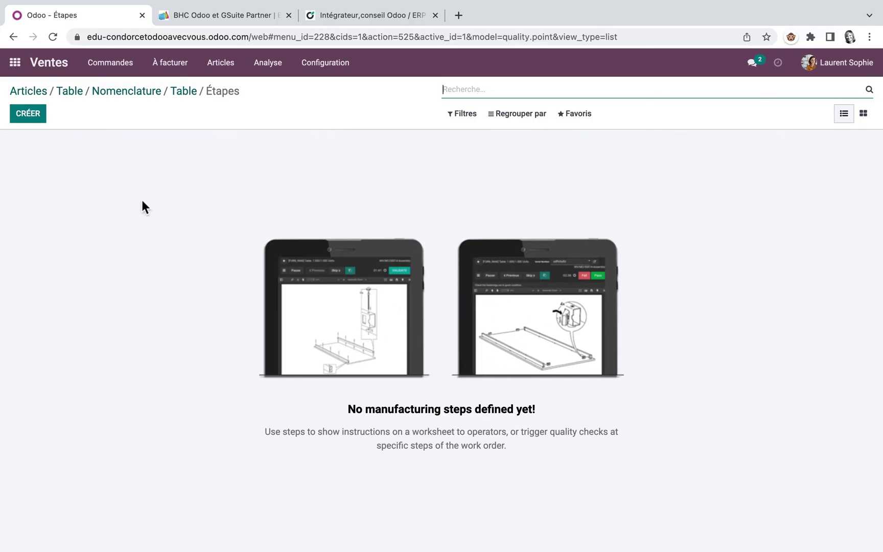
left_click(74, 90)
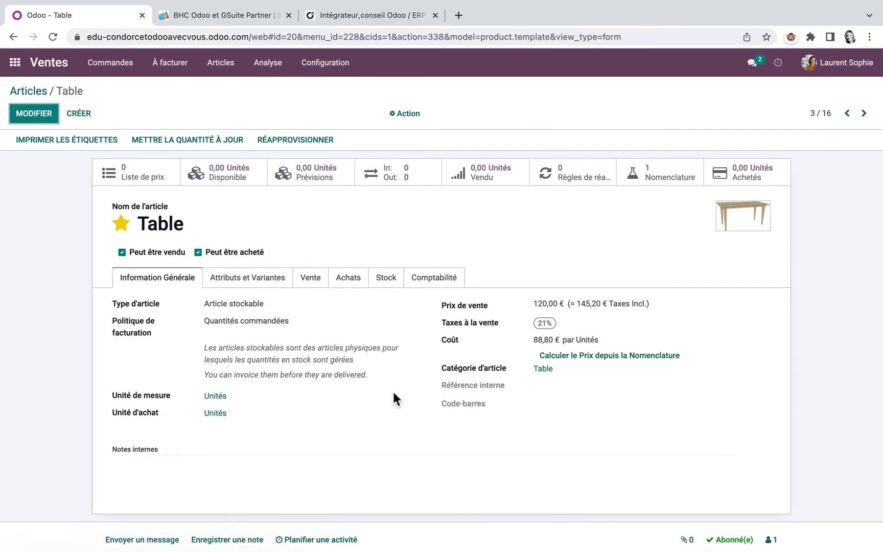
Open Manufacturing and review the work centre and operation lists
left_click(15, 62)
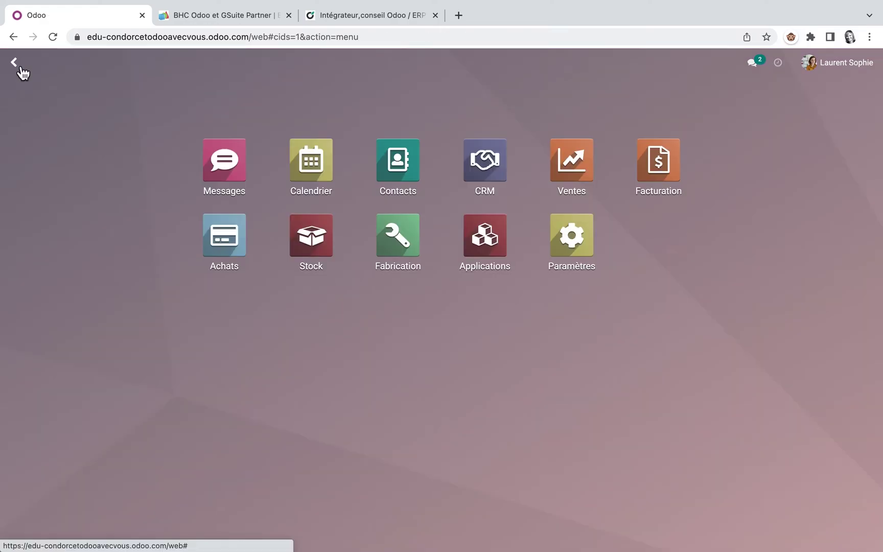
left_click(403, 245)
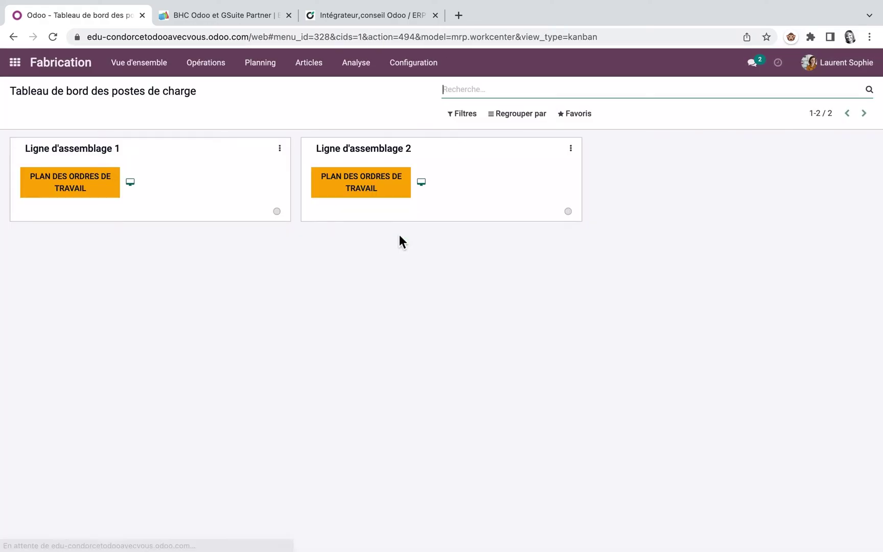
left_click(421, 61)
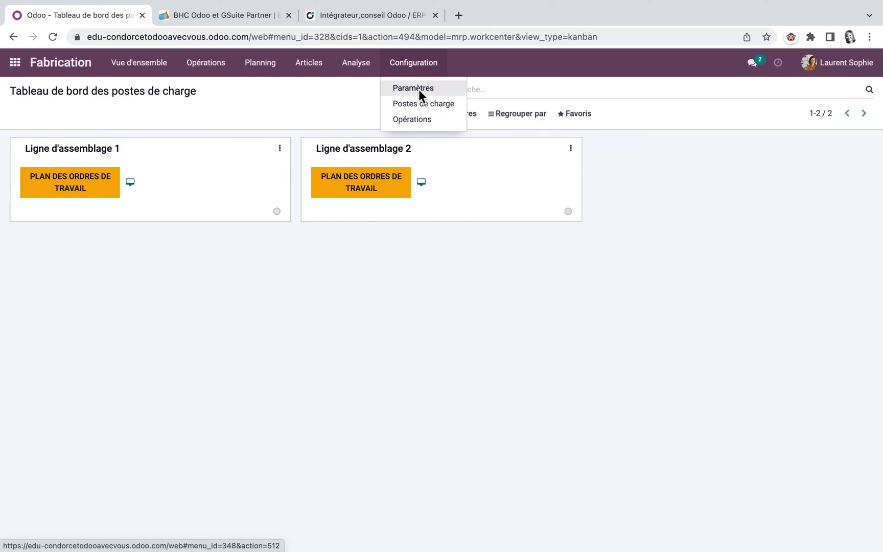
left_click(420, 102)
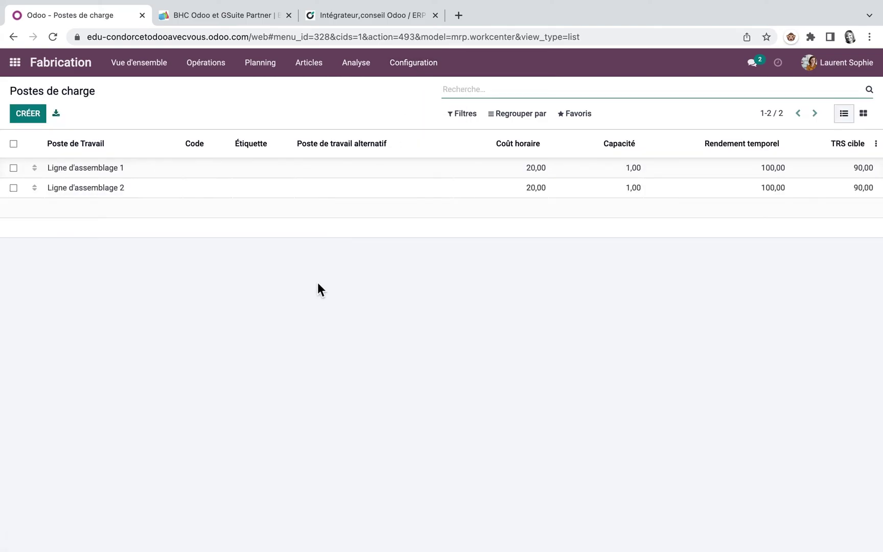
left_click(418, 64)
left_click(418, 116)
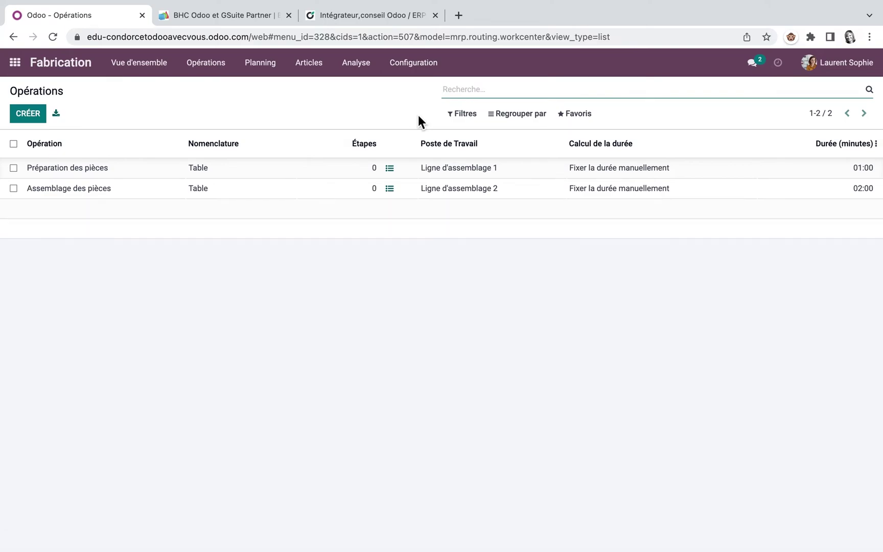
Check the Table bill of materials' operations, then return to the work-centre dashboard
left_click(317, 64)
left_click(319, 121)
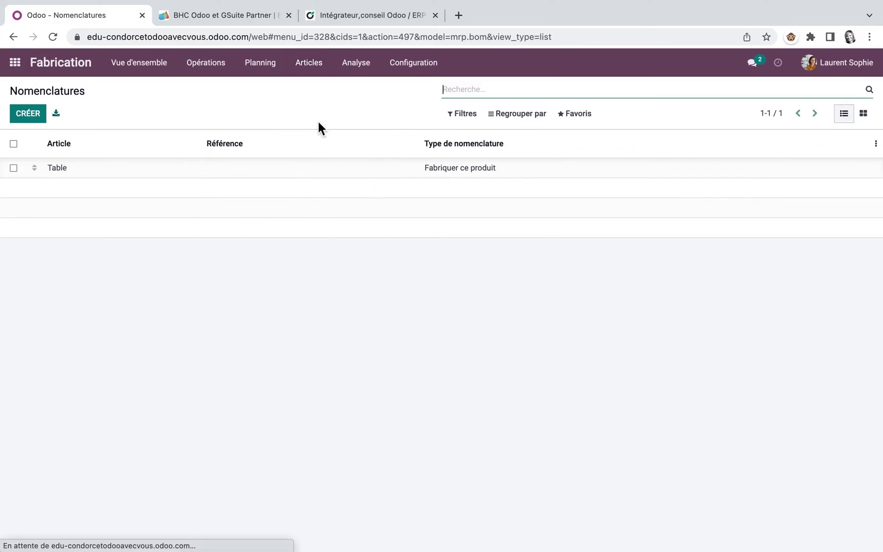
left_click(74, 174)
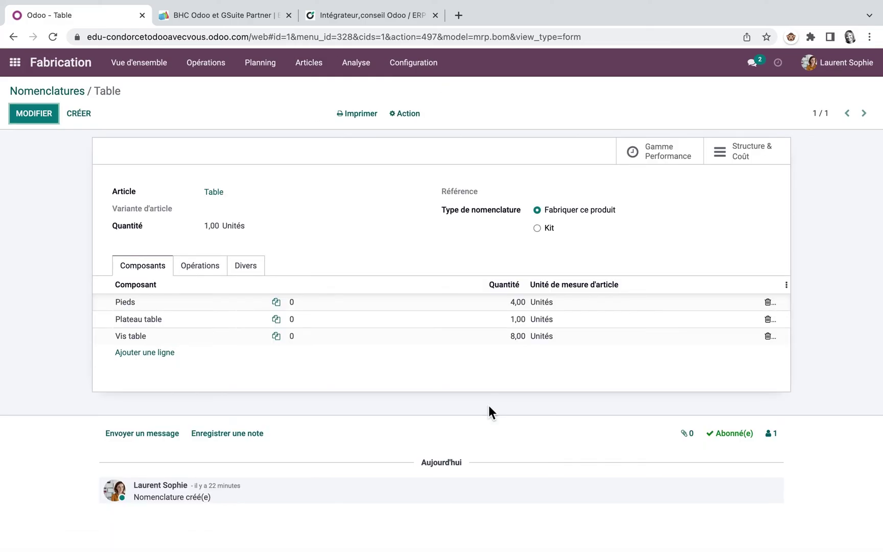
left_click(212, 274)
left_click(140, 65)
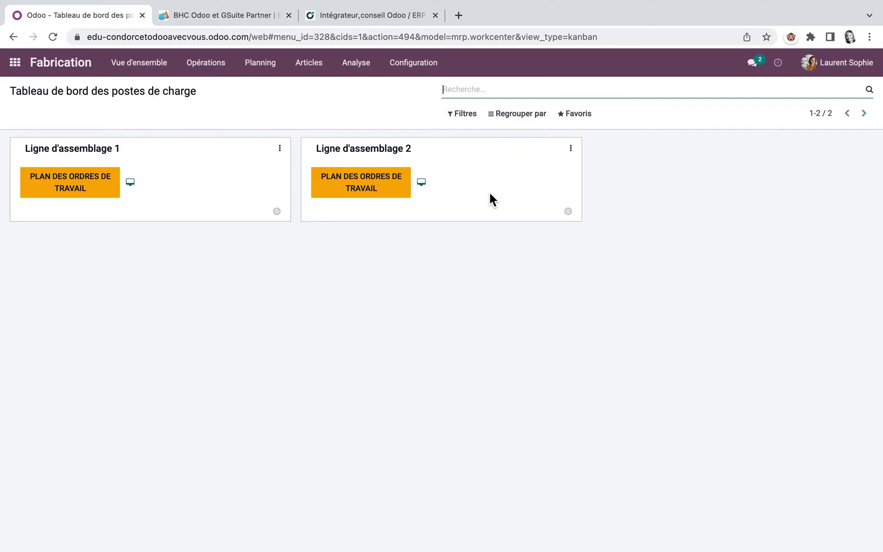
Start a new manufacturing order for Table with a quantity of 2
left_click(221, 65)
left_click(222, 88)
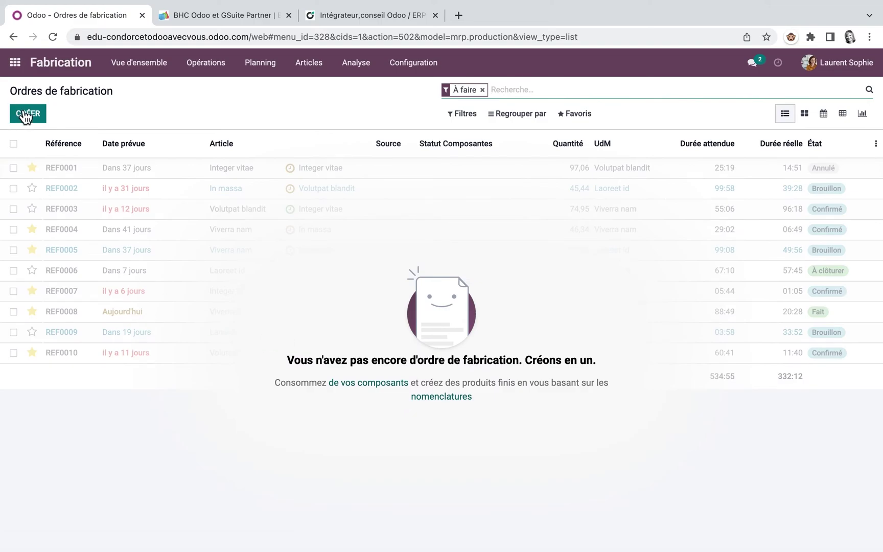
left_click(29, 113)
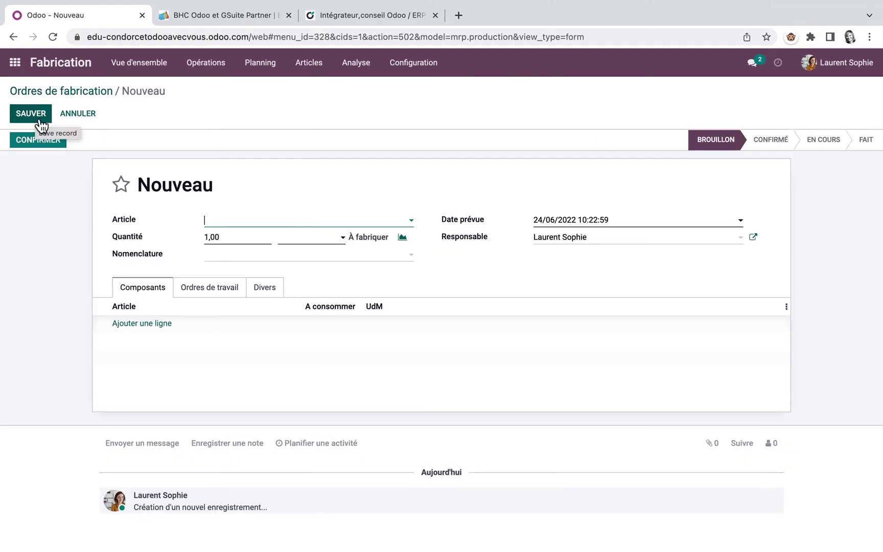
left_click(412, 220)
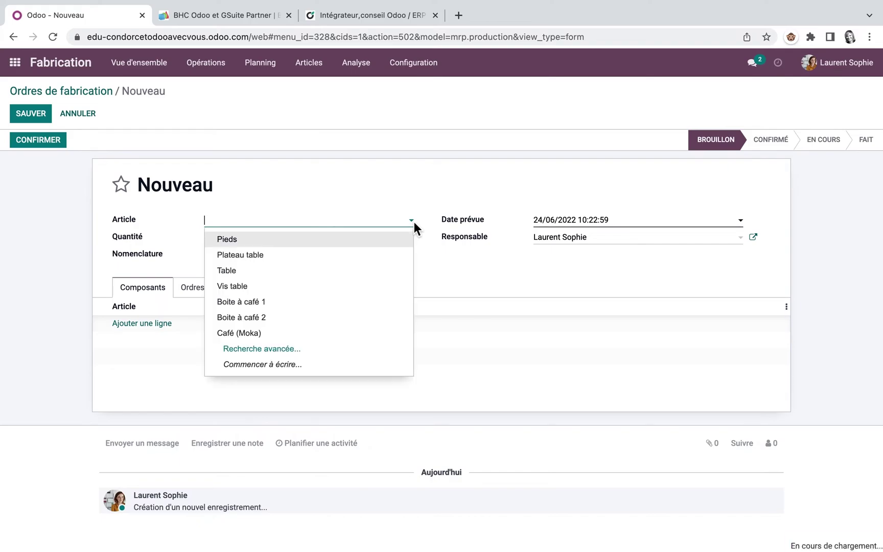
left_click(245, 271)
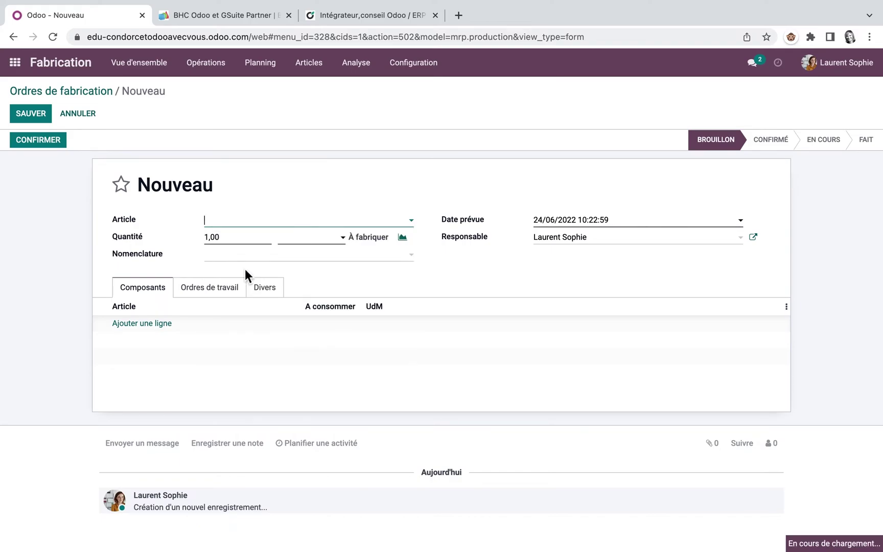
left_click_drag(227, 237, 180, 233)
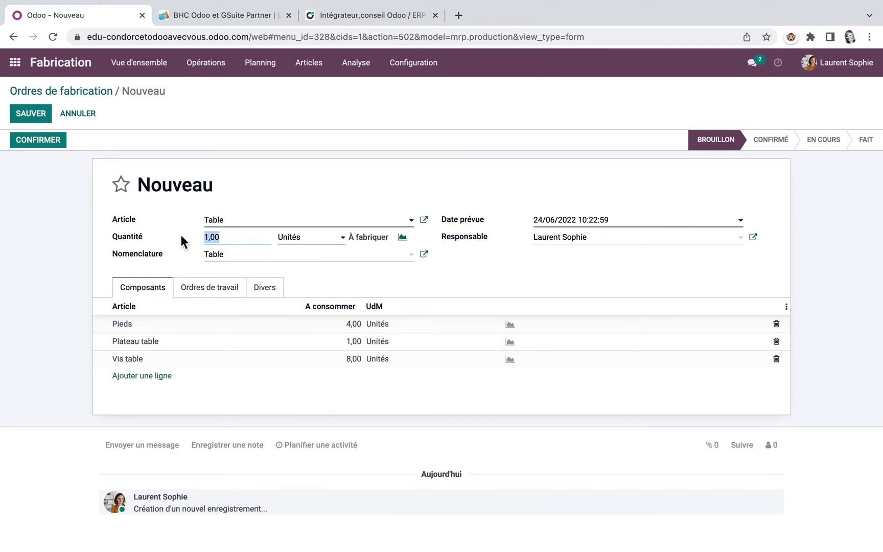
type("2")
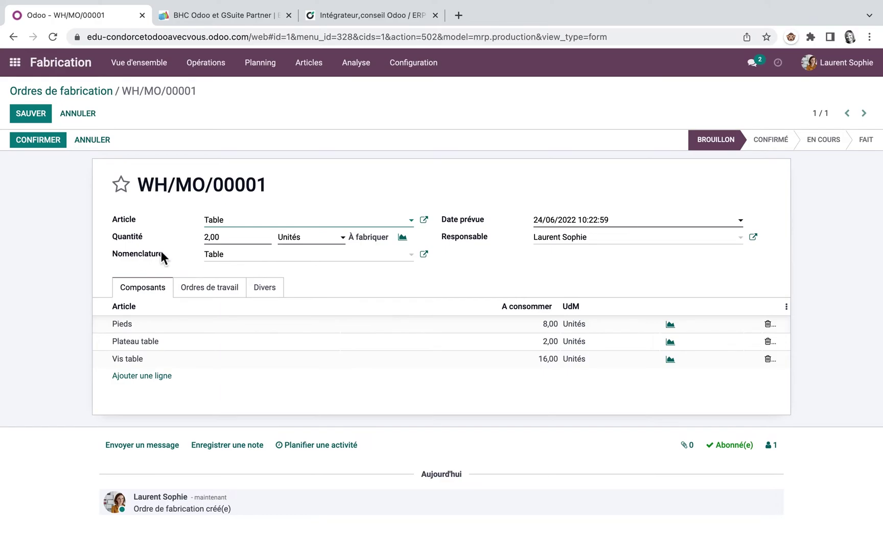
Review the order's bill of materials and work orders, confirm it, and return to the dashboard
left_click(424, 254)
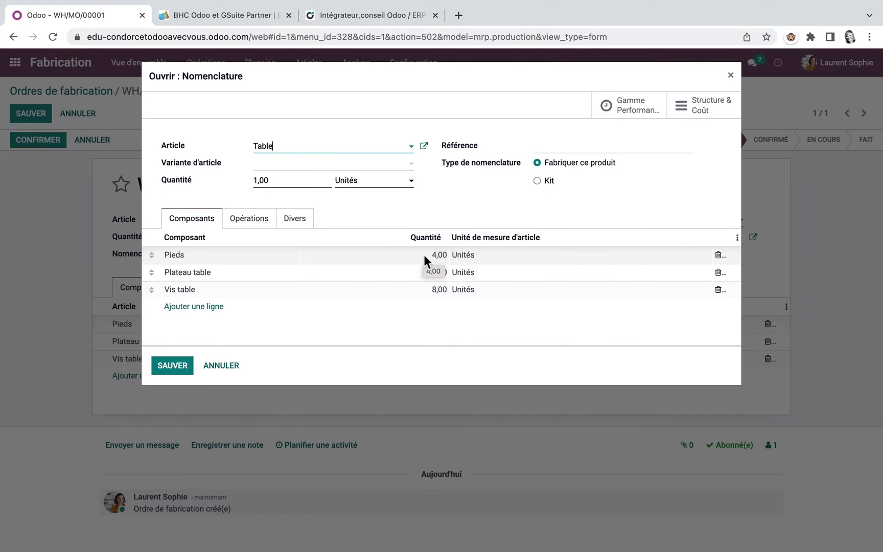
left_click(731, 75)
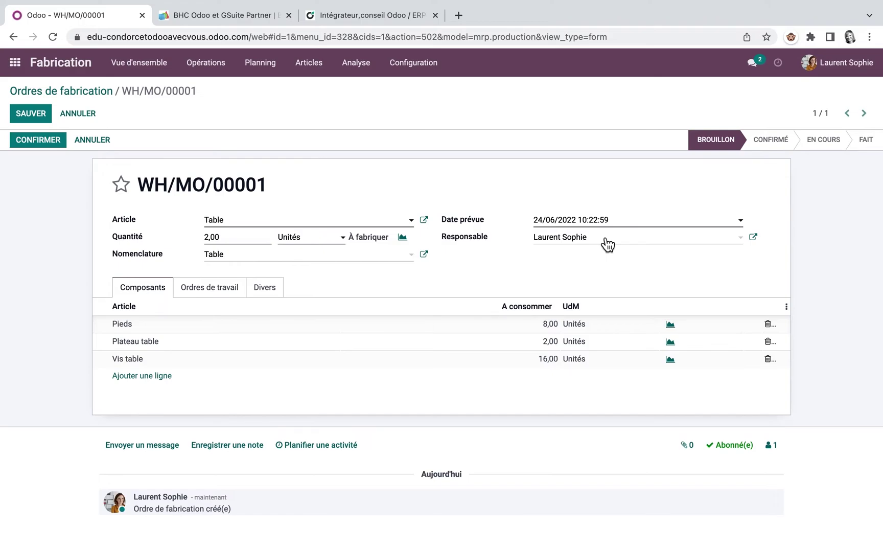
left_click(221, 289)
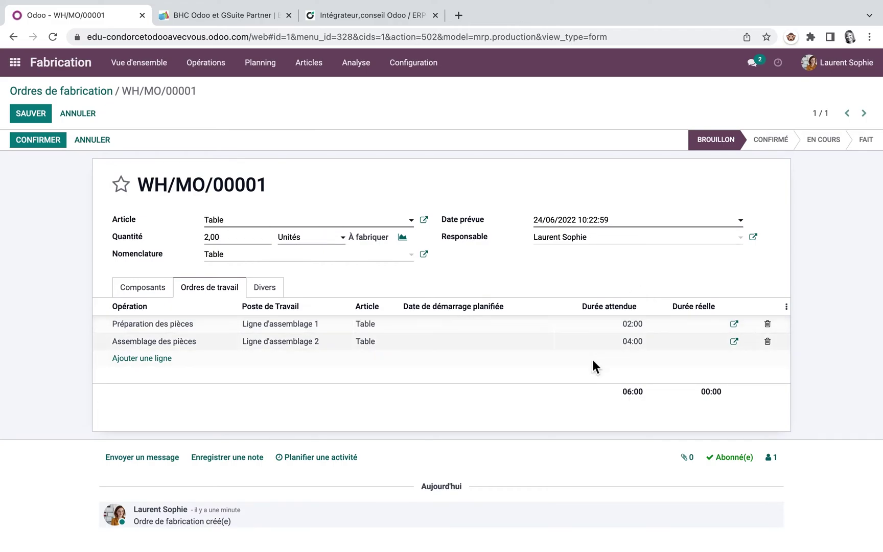
left_click(46, 138)
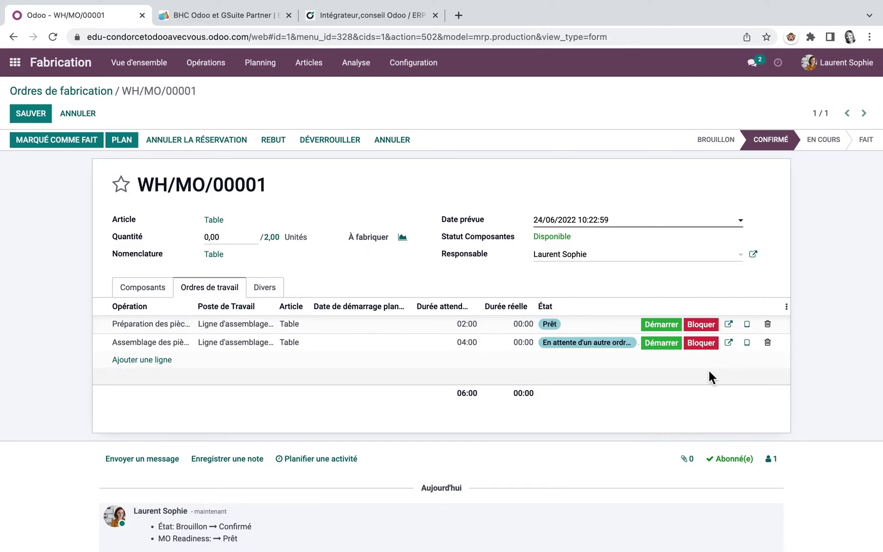
left_click(147, 67)
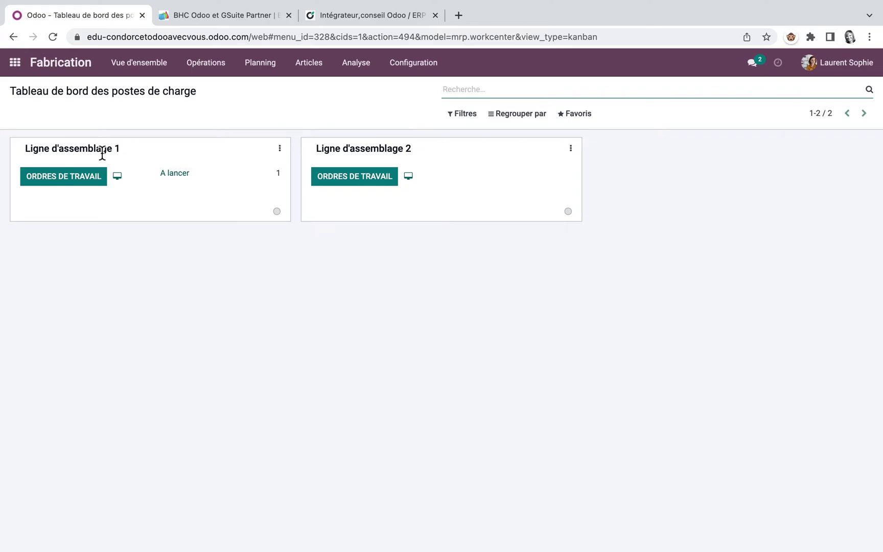
Run the Préparation des pièces work order on Ligne d'assemblage 1 with a pause and resume, then mark it done
left_click(179, 181)
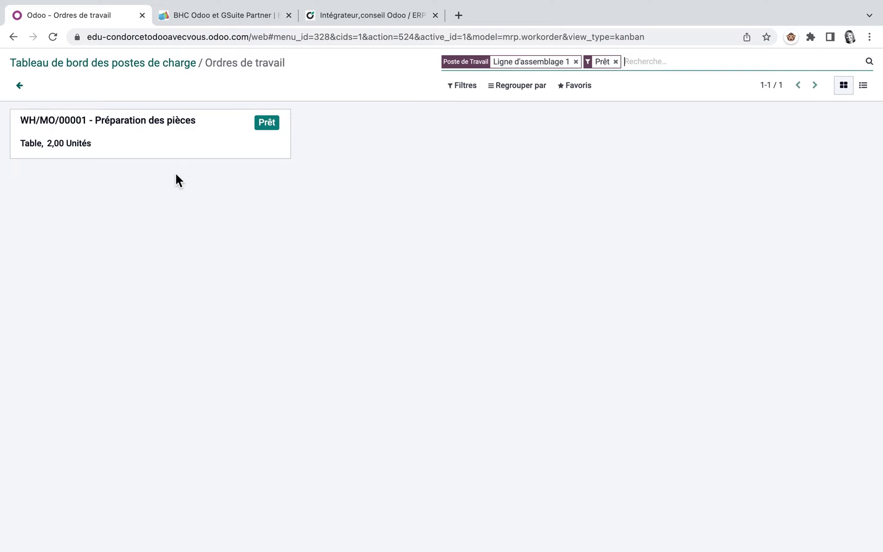
left_click(268, 123)
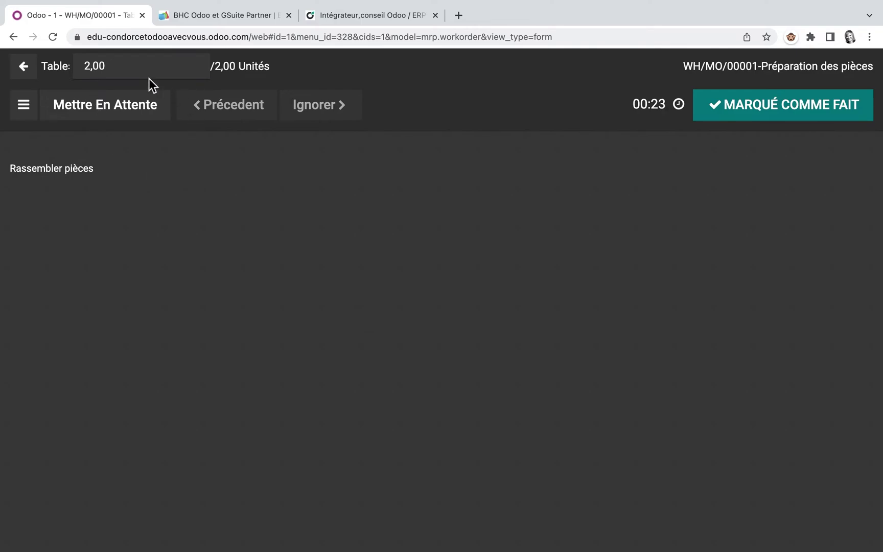
left_click(116, 116)
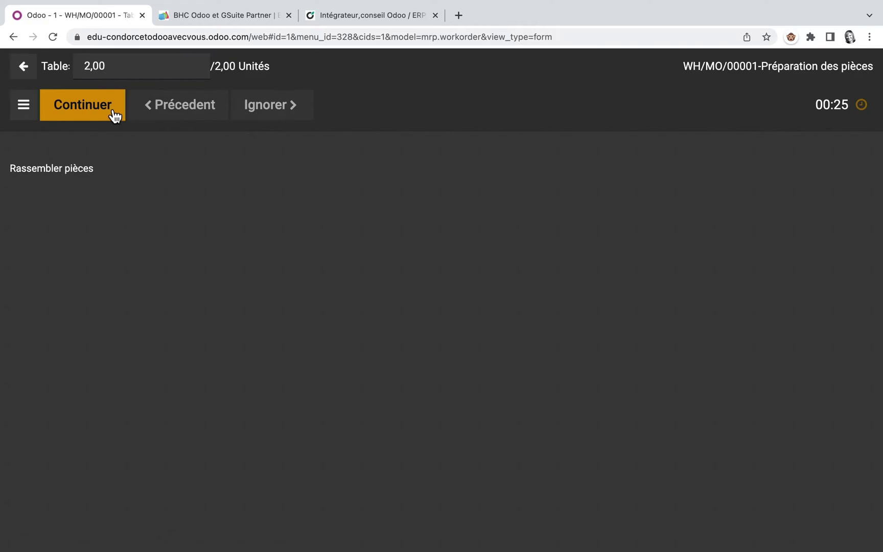
left_click(95, 114)
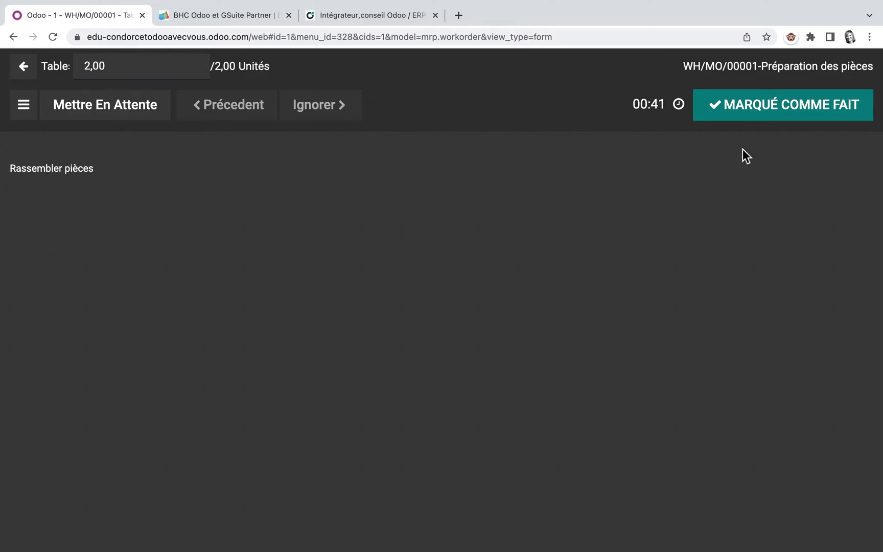
left_click(793, 105)
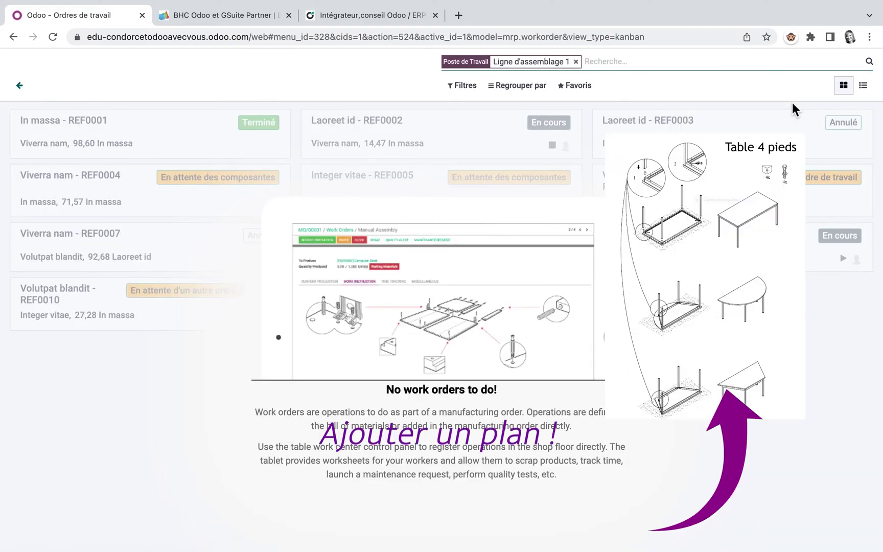
Finish the assembly work order and close the Table manufacturing order
left_click(23, 88)
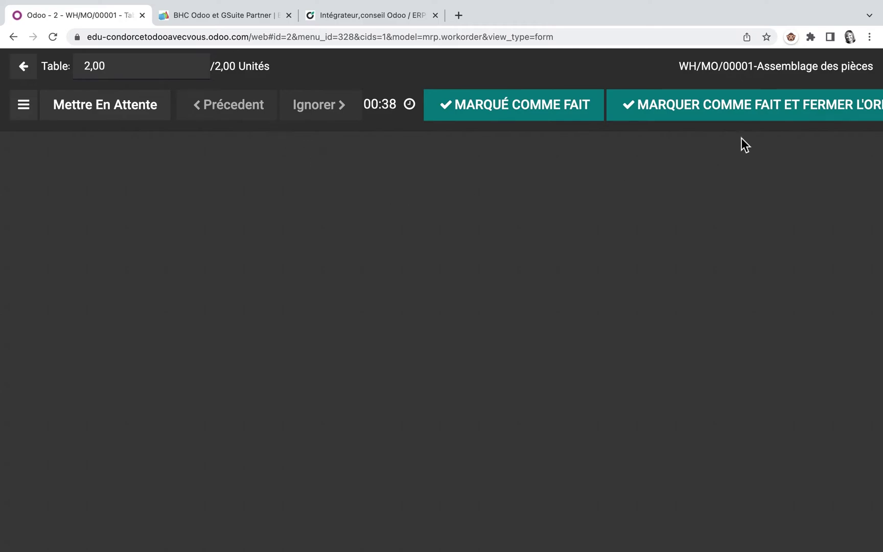
left_click(752, 112)
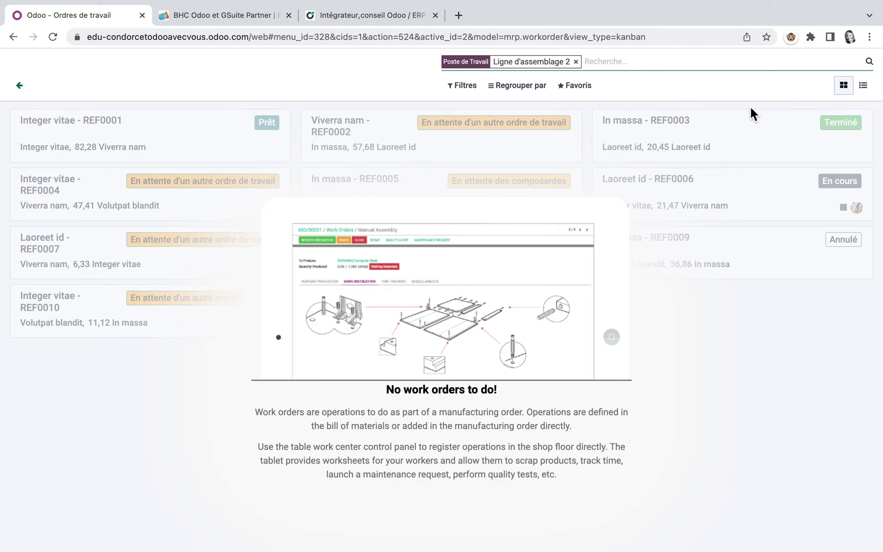
left_click(20, 87)
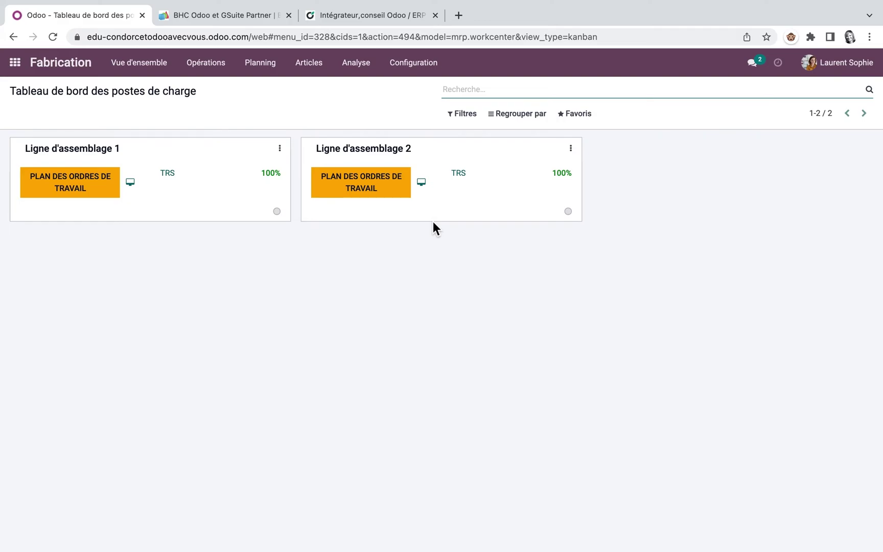
Review the structure and cost report of the Table bill of materials
left_click(310, 63)
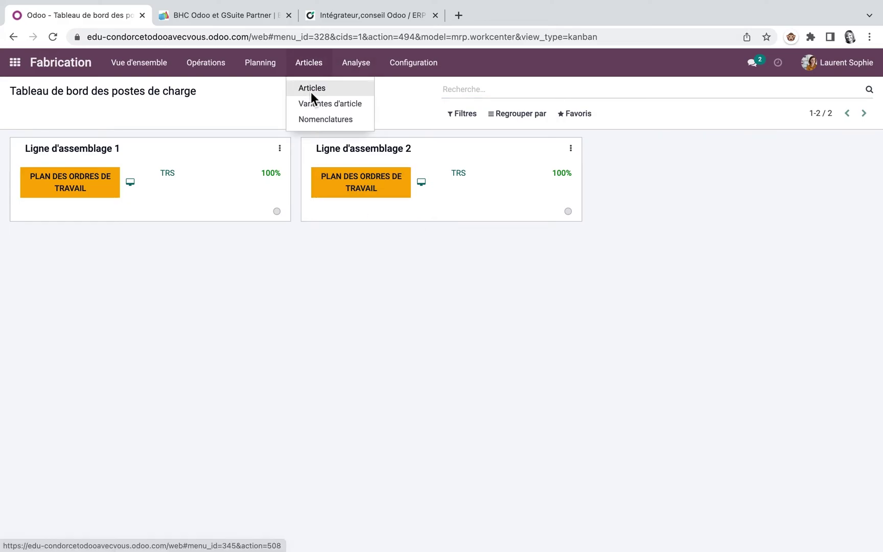
left_click(311, 90)
left_click(525, 160)
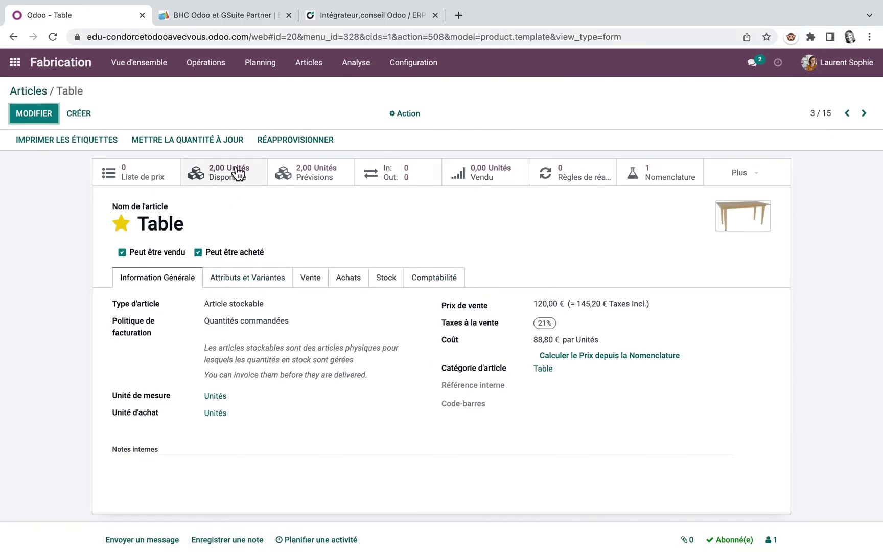
left_click(753, 173)
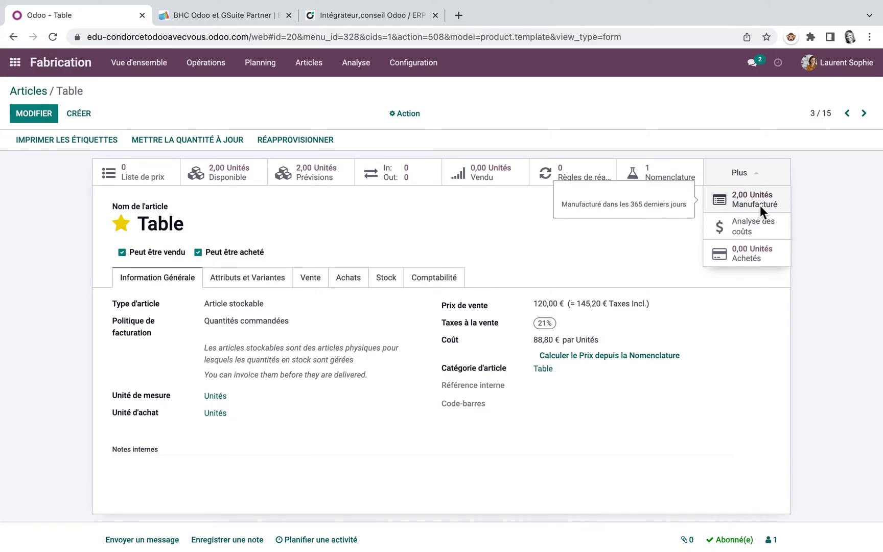
left_click(673, 175)
left_click(463, 167)
left_click(740, 150)
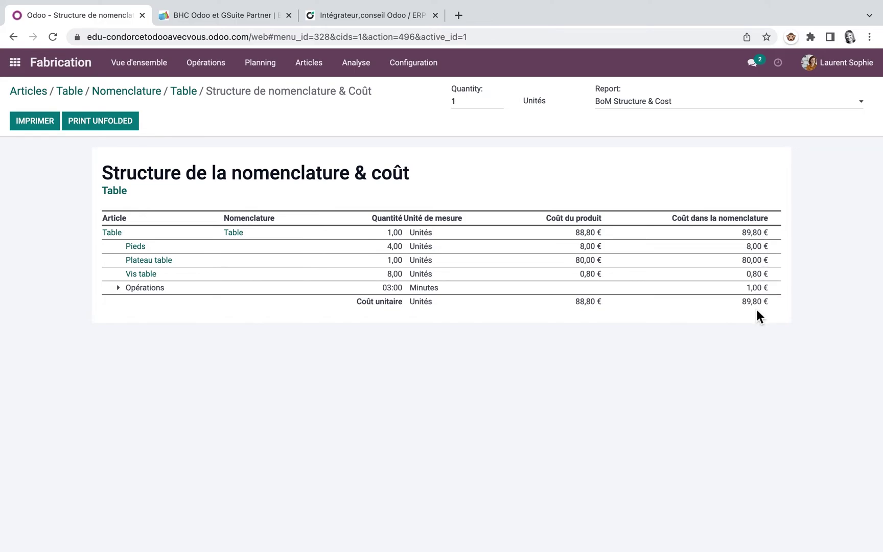
Recompute the Table product's cost from its bill of materials to 89,80 €
left_click(192, 92)
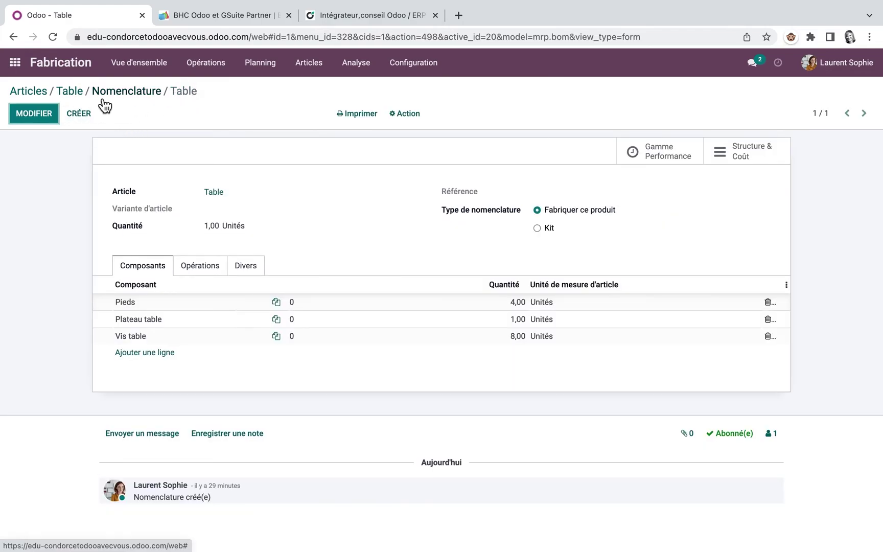
left_click(73, 95)
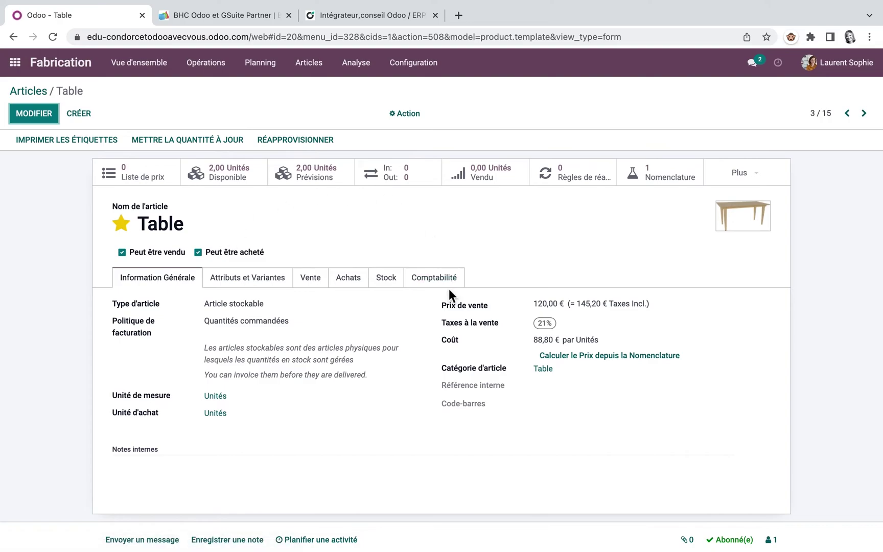
left_click(620, 354)
Reopen the Table bill of materials, check its Action menu, and open a blank browser tab
left_click(322, 67)
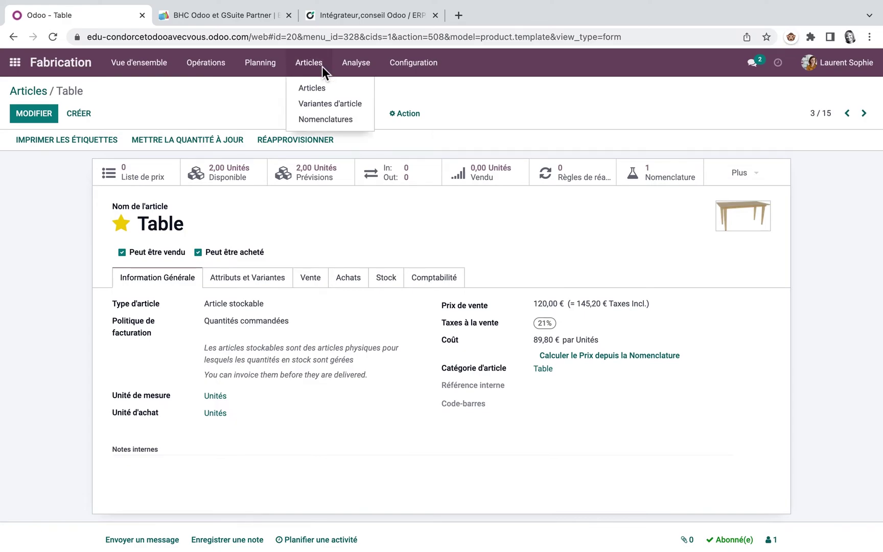
left_click(321, 119)
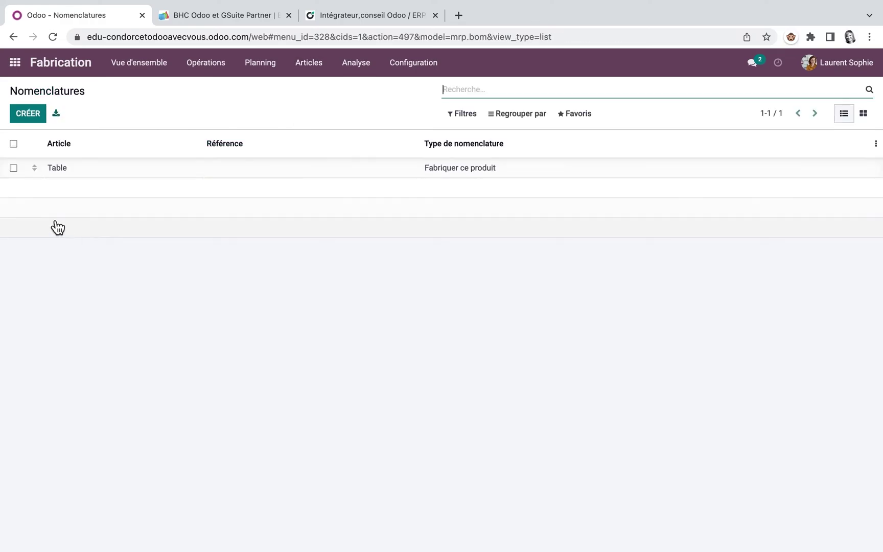
left_click(73, 174)
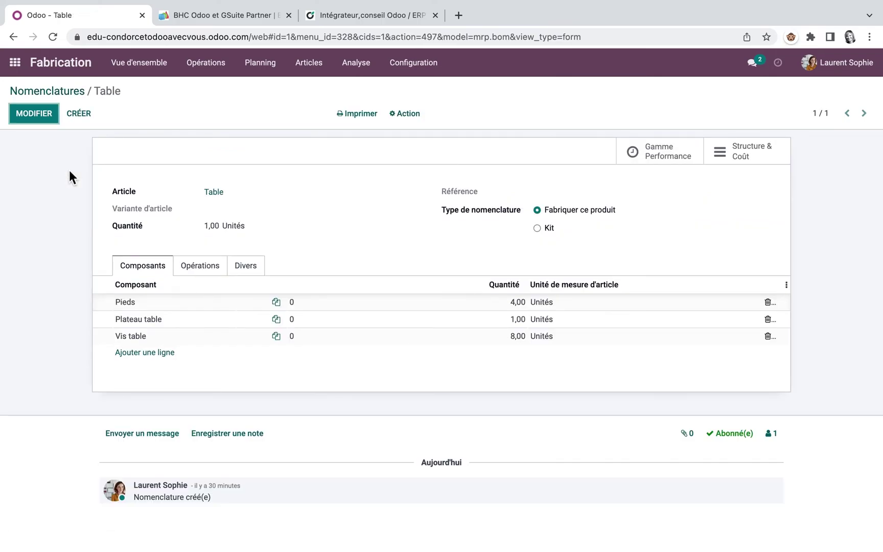
left_click(413, 120)
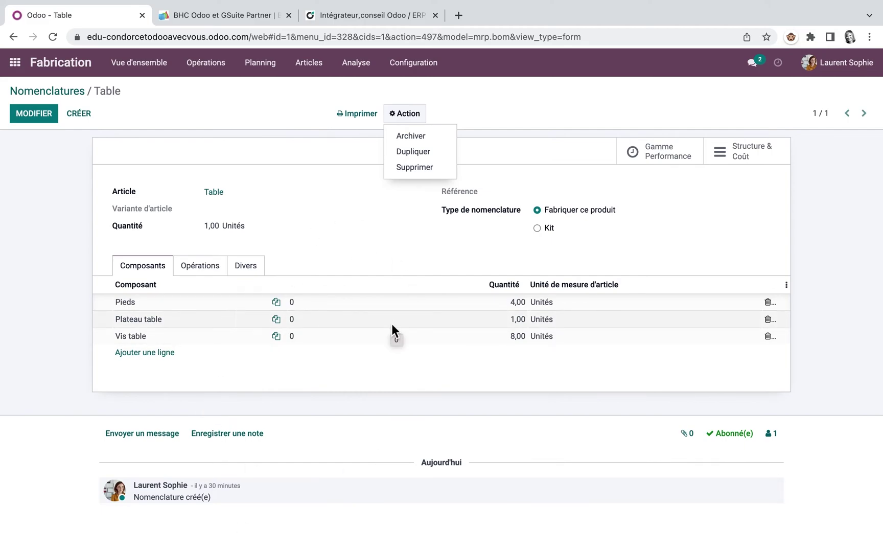
left_click(458, 15)
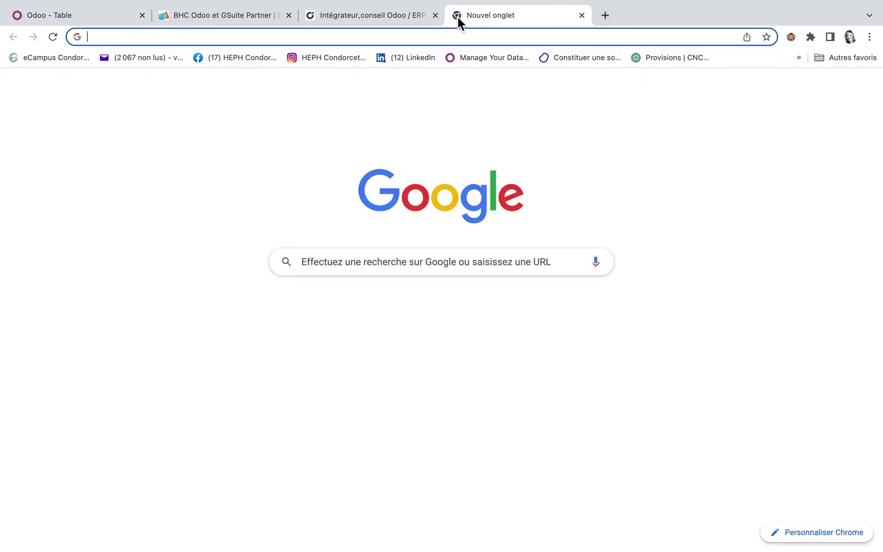
Go to runbot.odoo.com and connect to the saas-15.1 enterprise demo database
type("rub")
key("BackSpace")
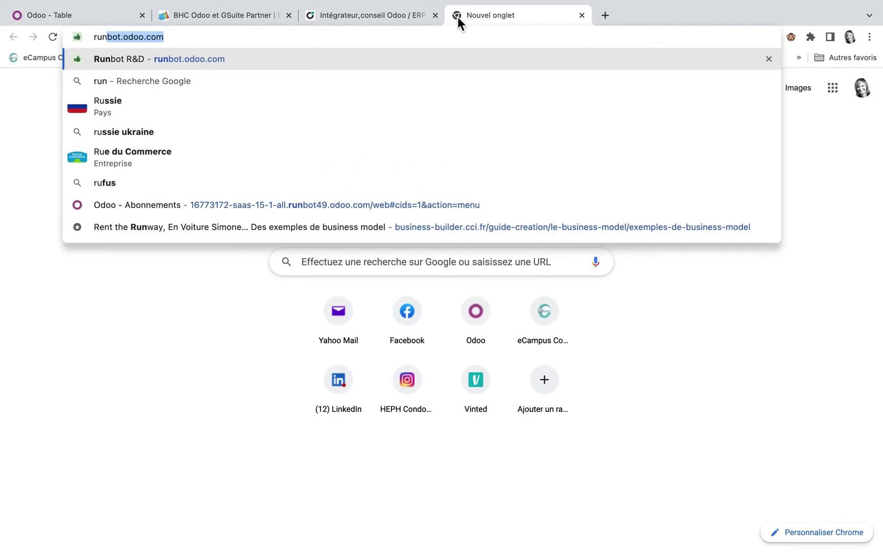
type("n")
key("Return")
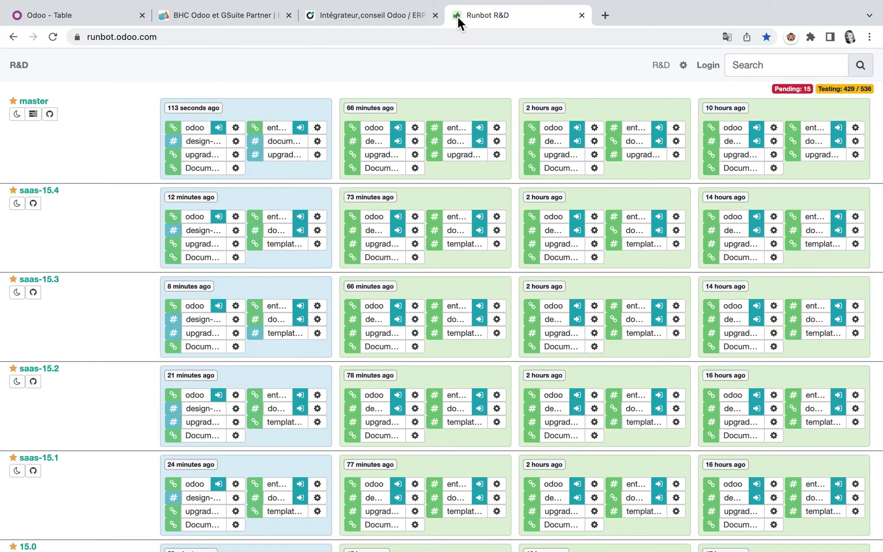
scroll(309, 420, "down", 3)
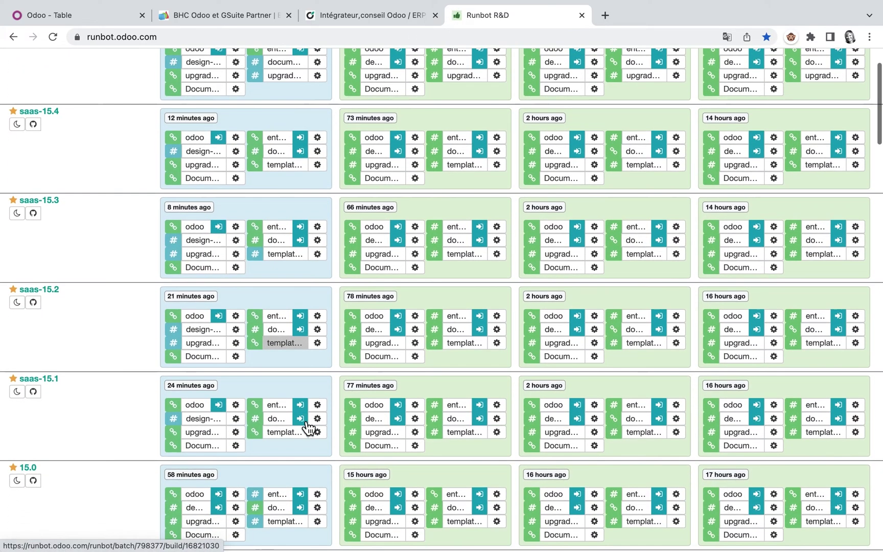
left_click(305, 407)
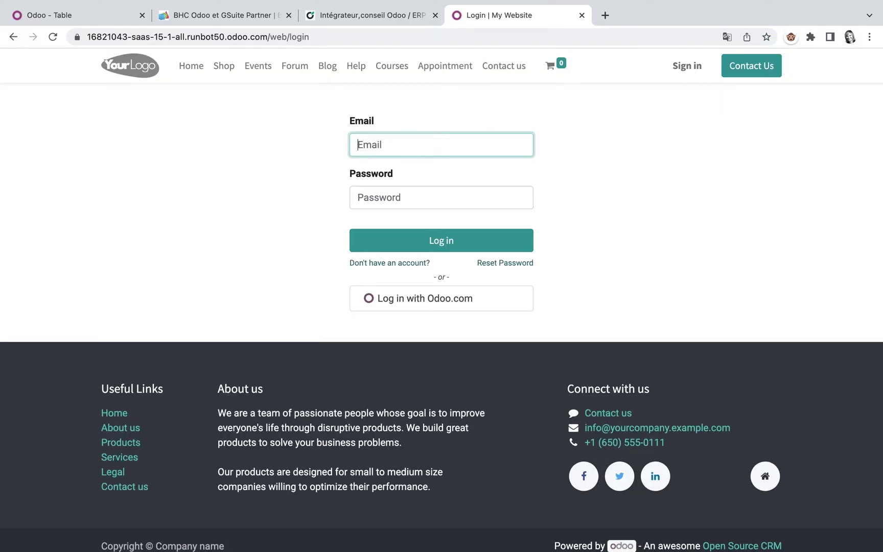
Sign in with the demo administrator login and password
type("admin")
left_click(444, 190)
type("admin")
left_click(434, 241)
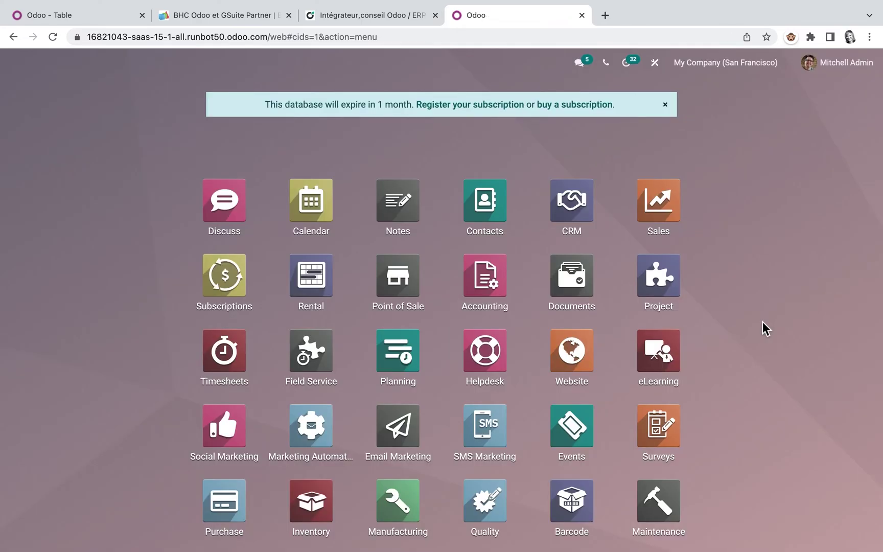
Find 'setting' in the app menu and open the general Settings page
type("setting")
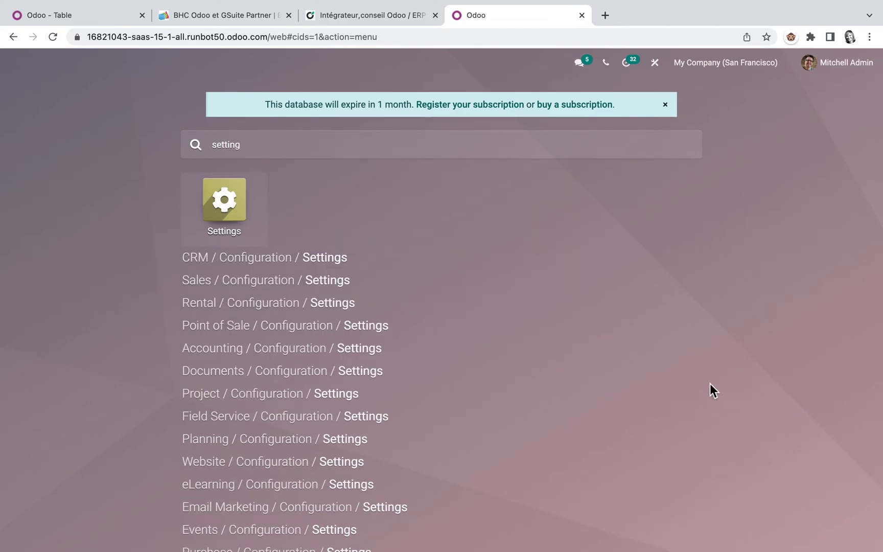
left_click(325, 259)
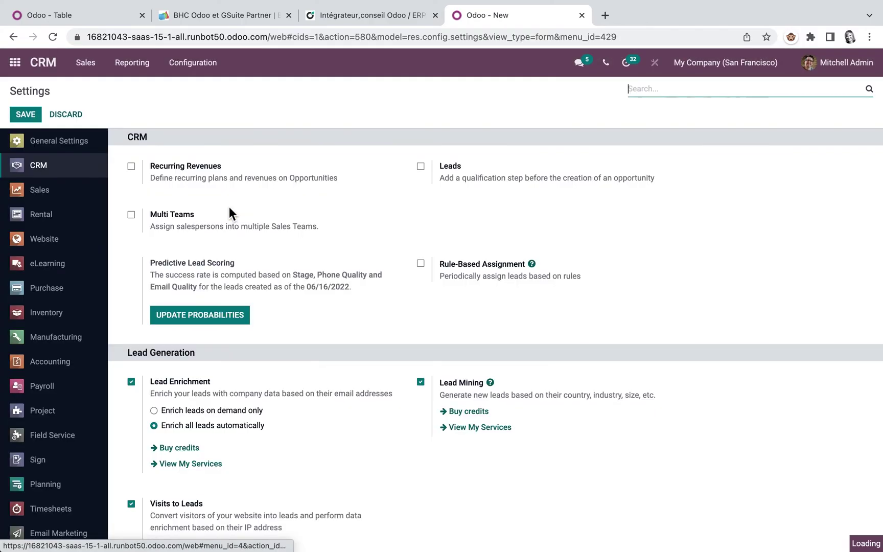
left_click(69, 148)
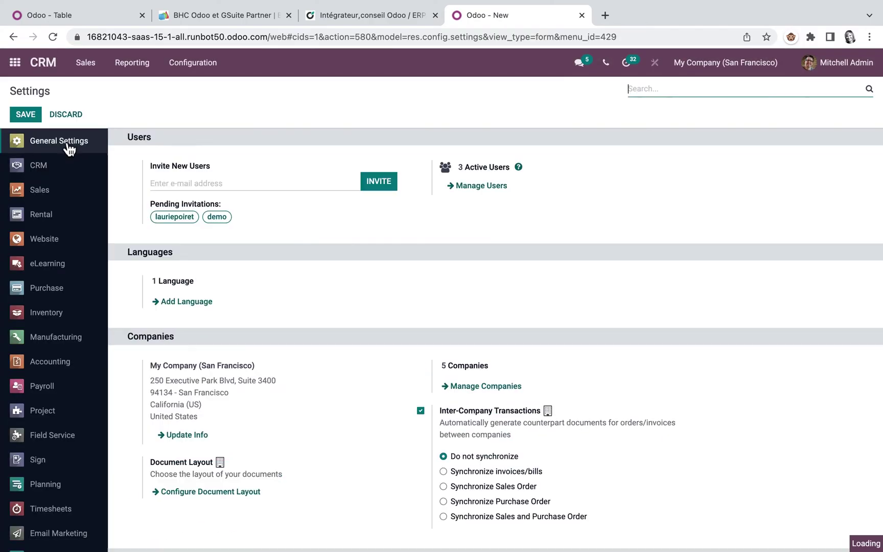
Install French (BE) / Français (BE) and switch the interface to it
left_click(189, 301)
left_click(288, 120)
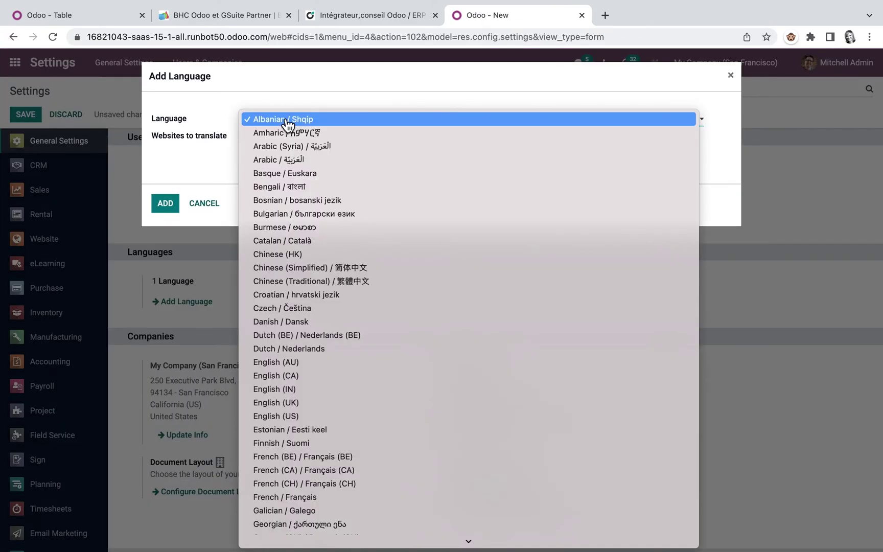
type("fr")
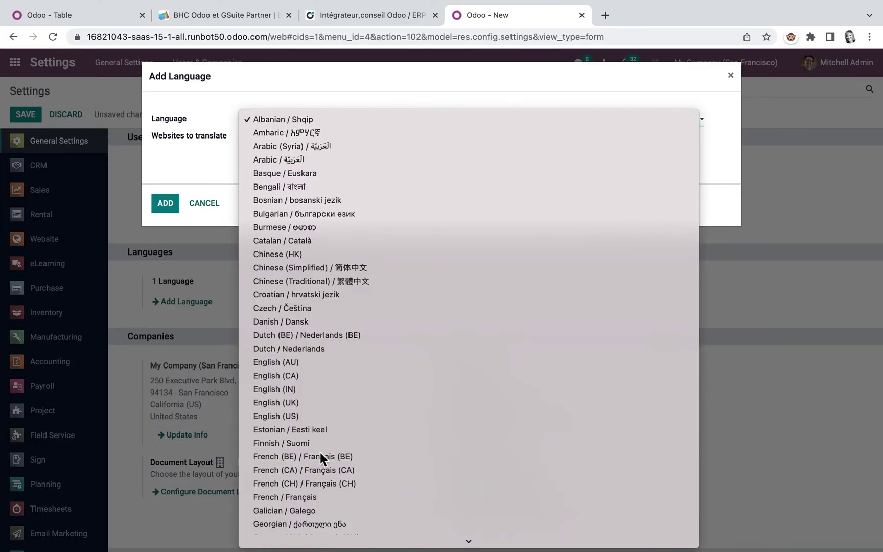
left_click(319, 455)
left_click(172, 198)
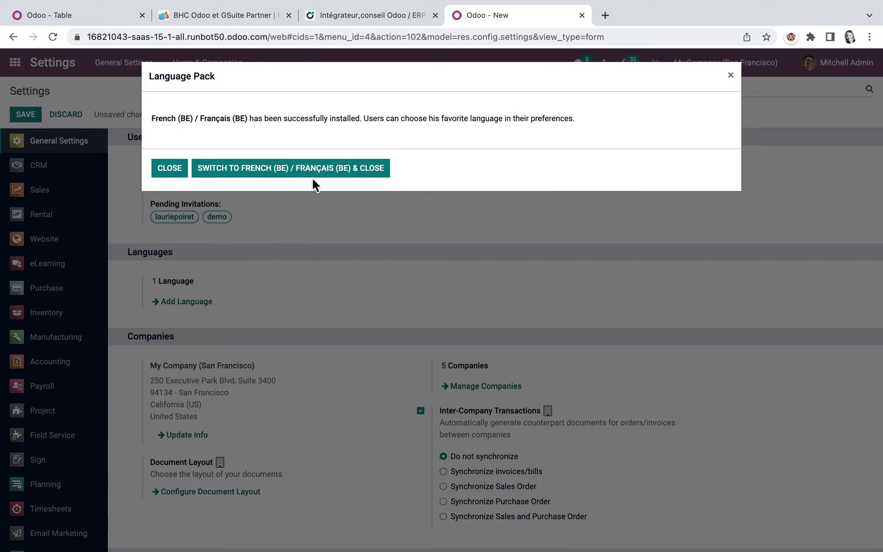
left_click(315, 174)
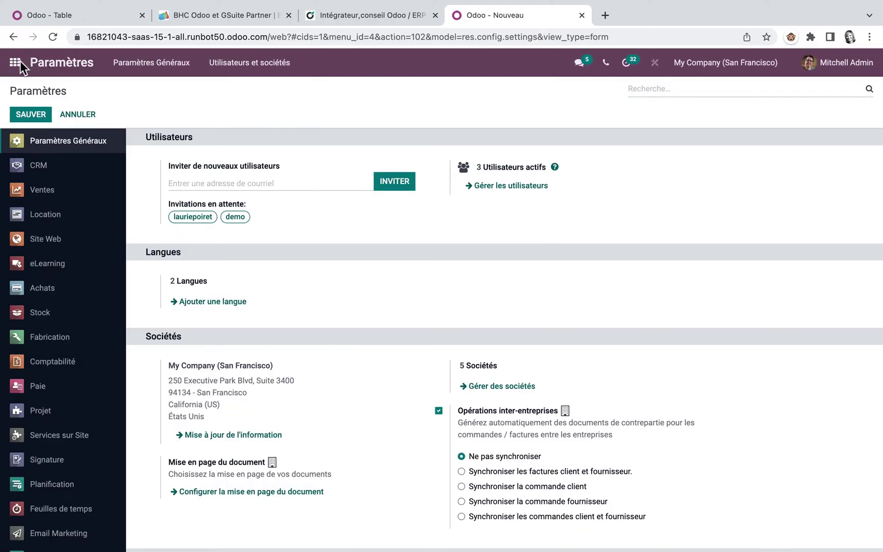
left_click(16, 62)
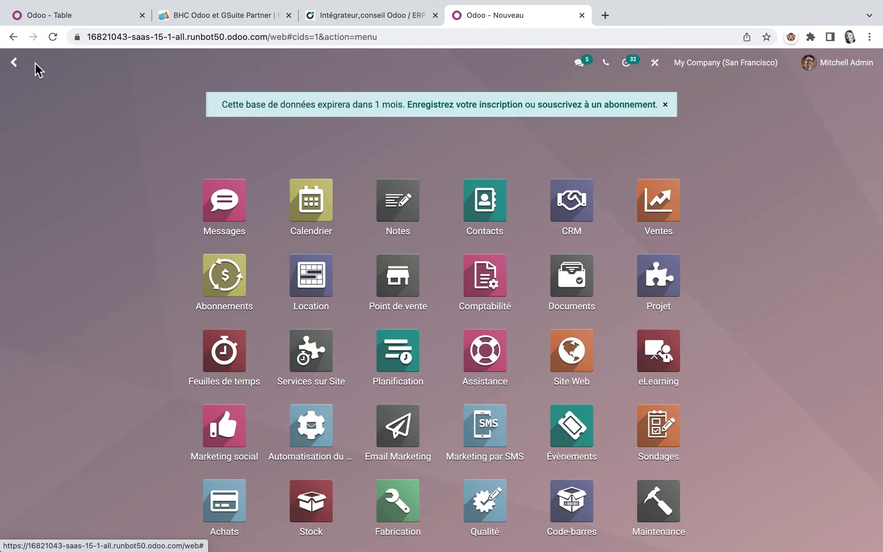
Enable Pdp under Planning in Fabrication > Configuration > Paramètres, with a Mensuel range and 12 columns
left_click(408, 513)
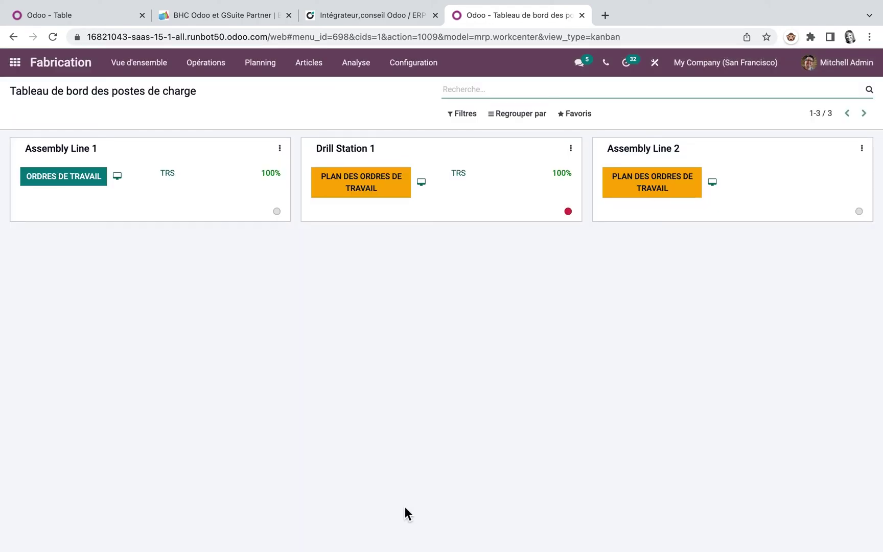
left_click(413, 65)
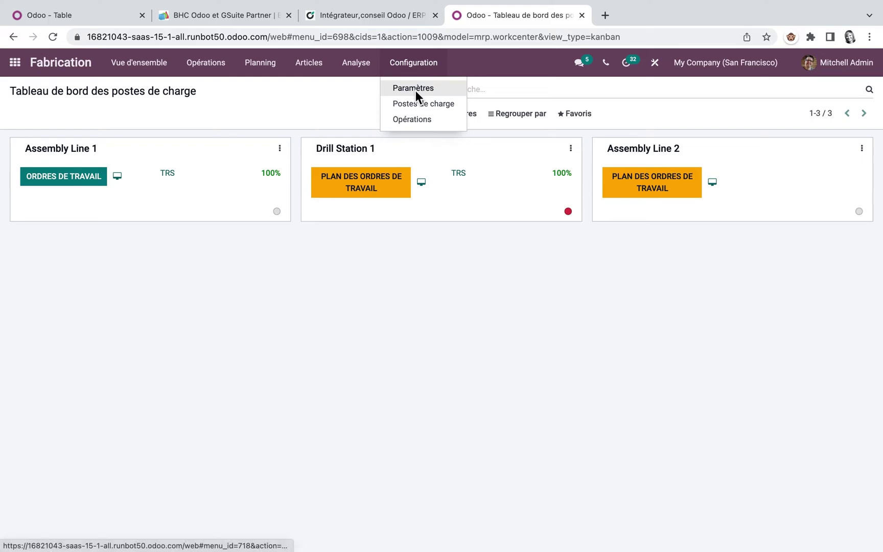
left_click(415, 90)
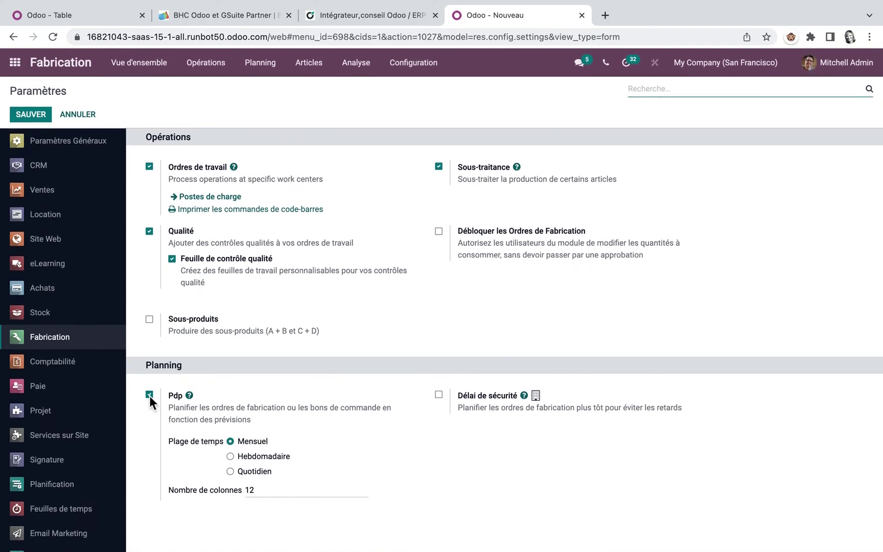
mouse_move(178, 402)
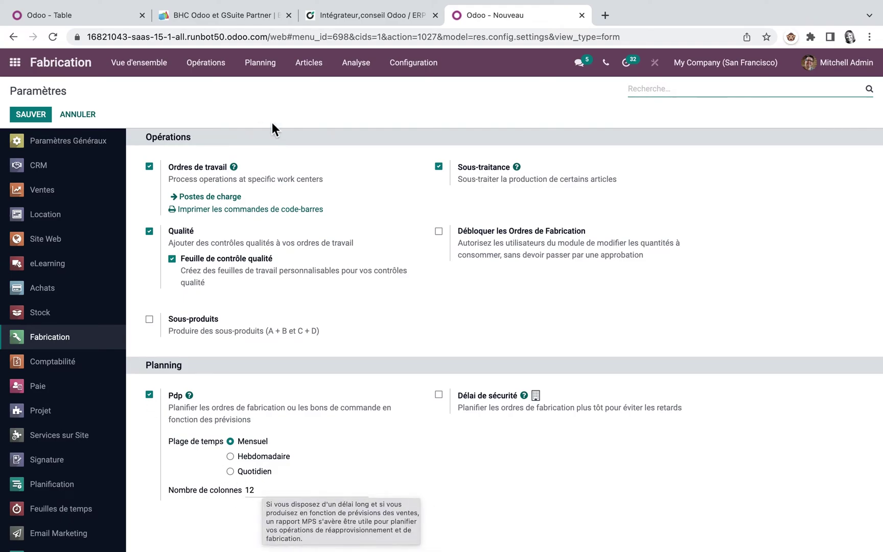
left_click(272, 64)
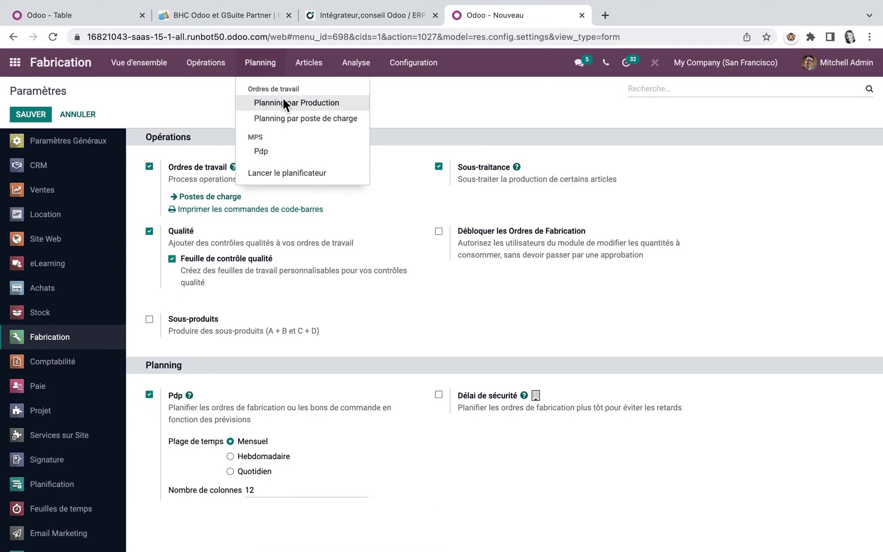
Open the Pdp schedule and inspect the [FURN_1118] Corner Desk Left Sit product before returning to it
left_click(262, 147)
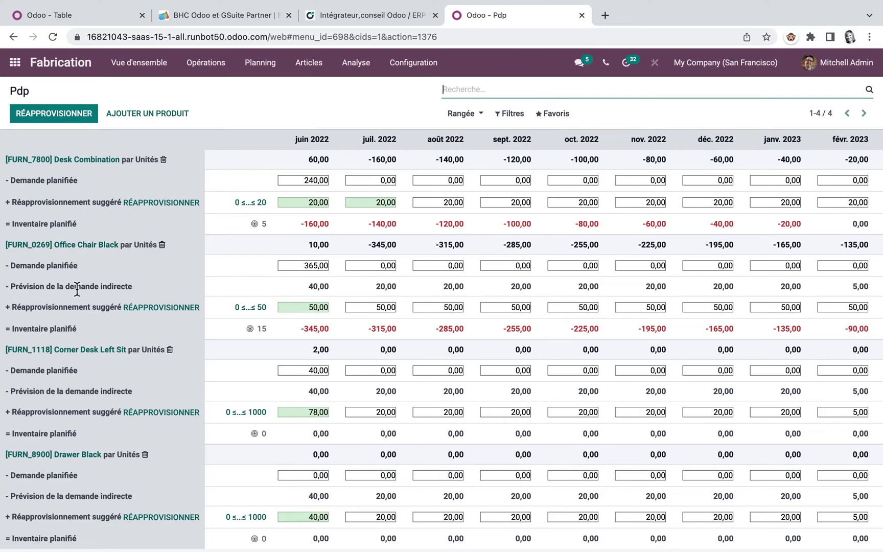
mouse_move(147, 284)
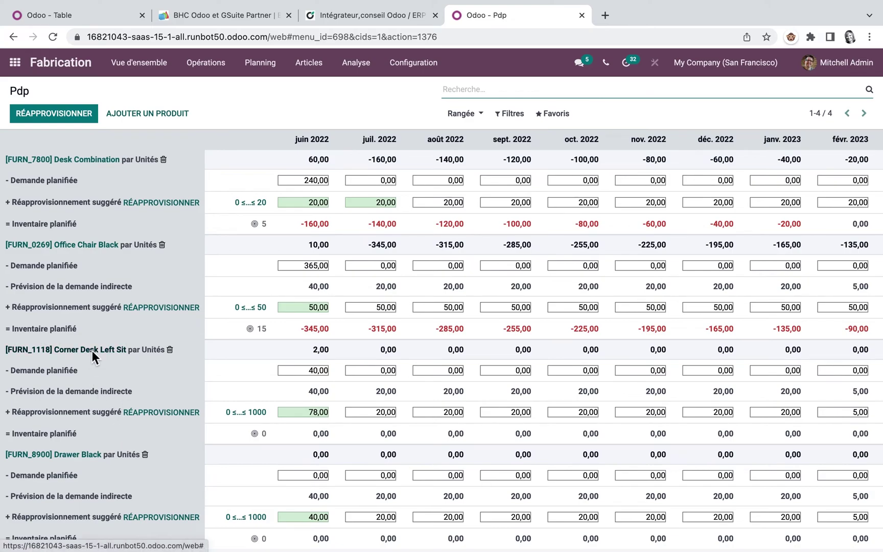
left_click(92, 351)
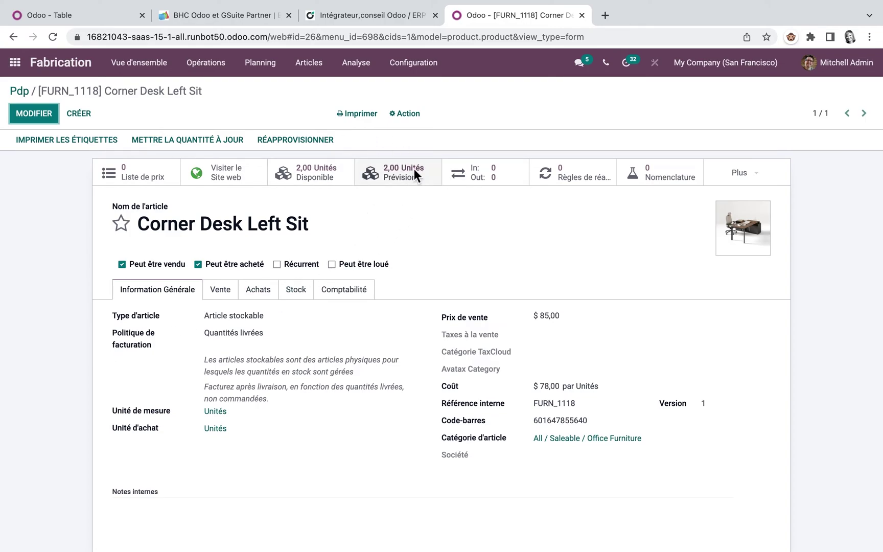
left_click(13, 36)
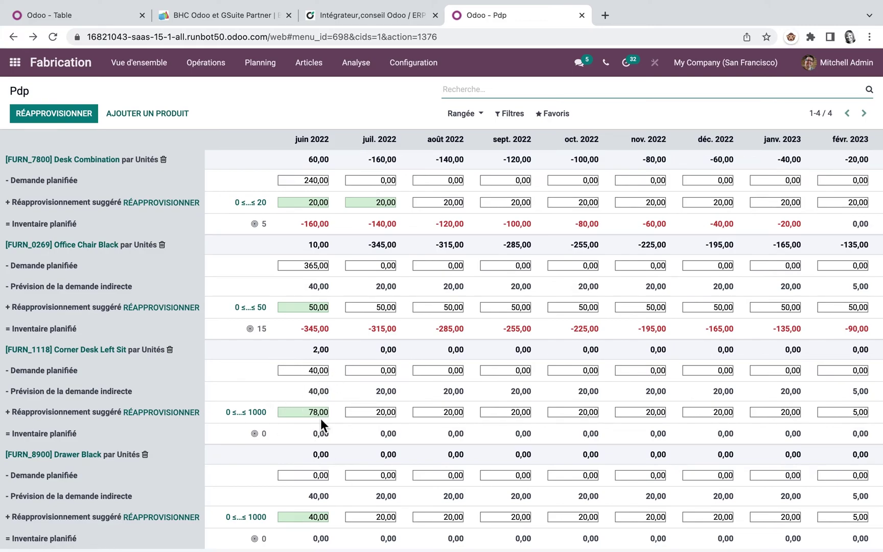
Set Corner Desk Left Sit's June replenishment to 60,00 in the Pdp, leaving its limits unchanged
left_click(249, 412)
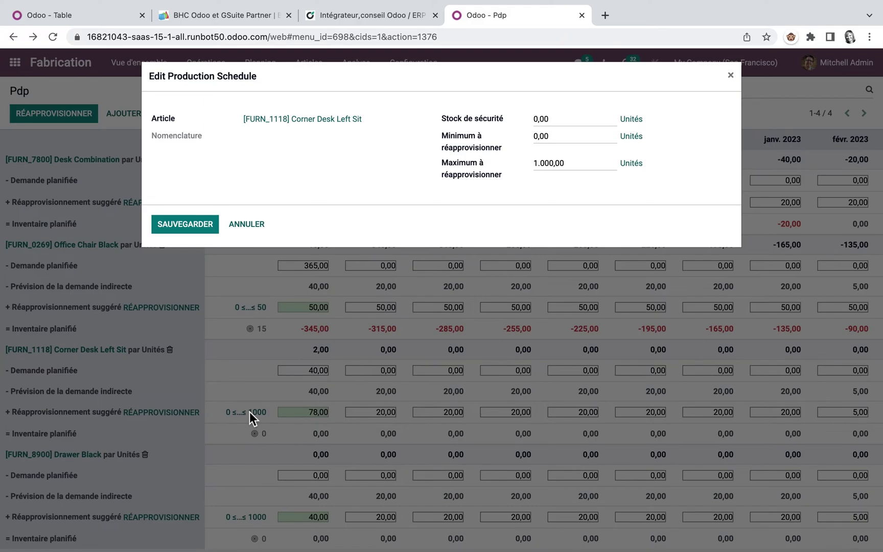
left_click(246, 224)
left_click(292, 412)
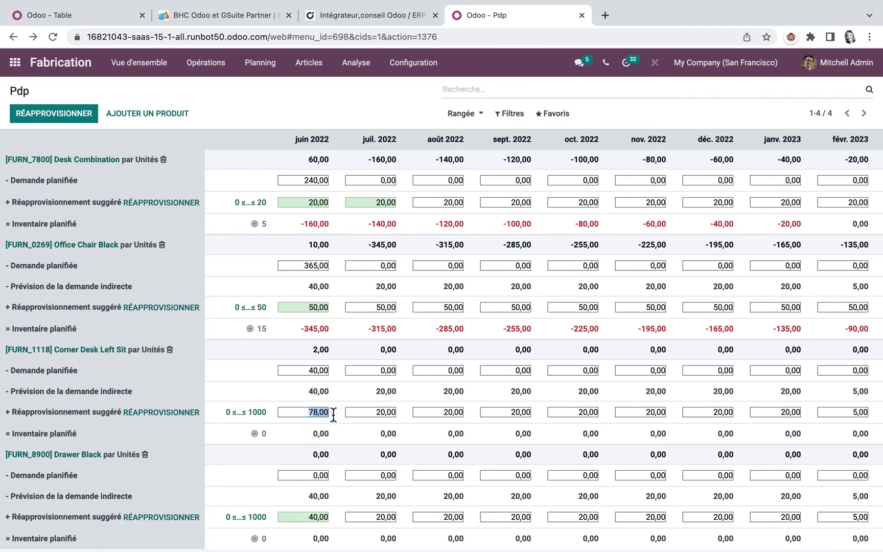
type("60")
key("Tab")
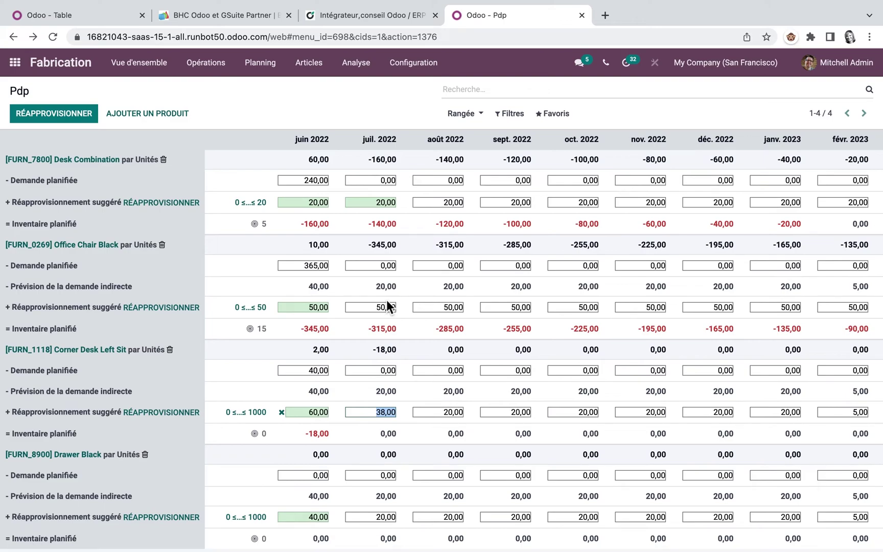
scroll(116, 335, "down", 1)
scroll(117, 335, "up", 1)
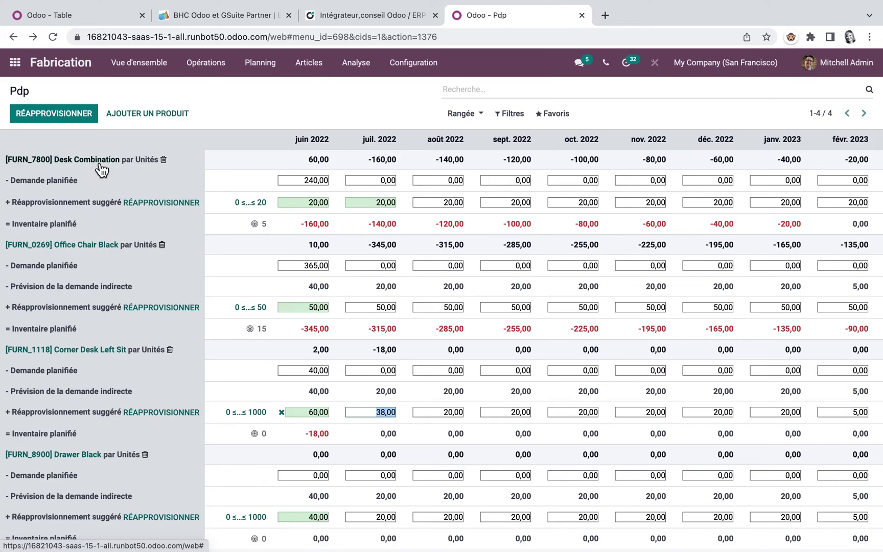
Open the Ventes > Analyse > Tableau de bord report as a pivot table
left_click(20, 61)
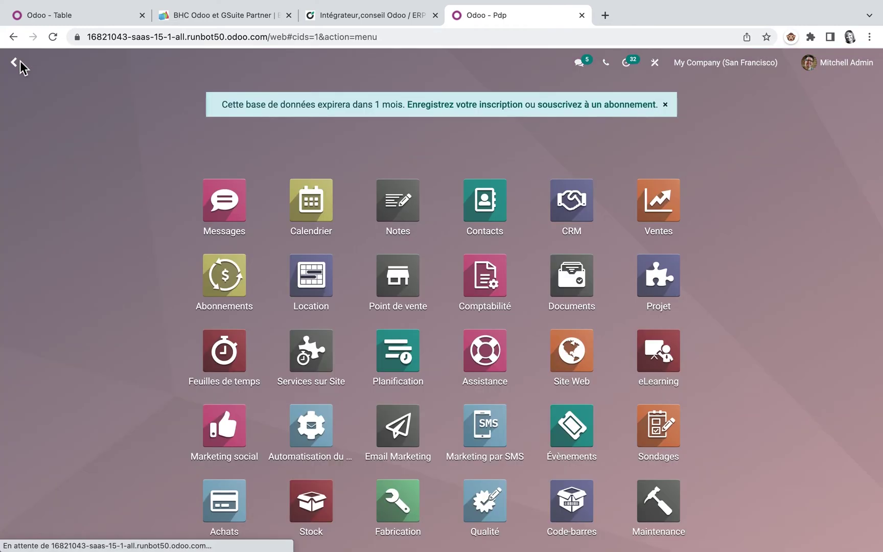
left_click(660, 196)
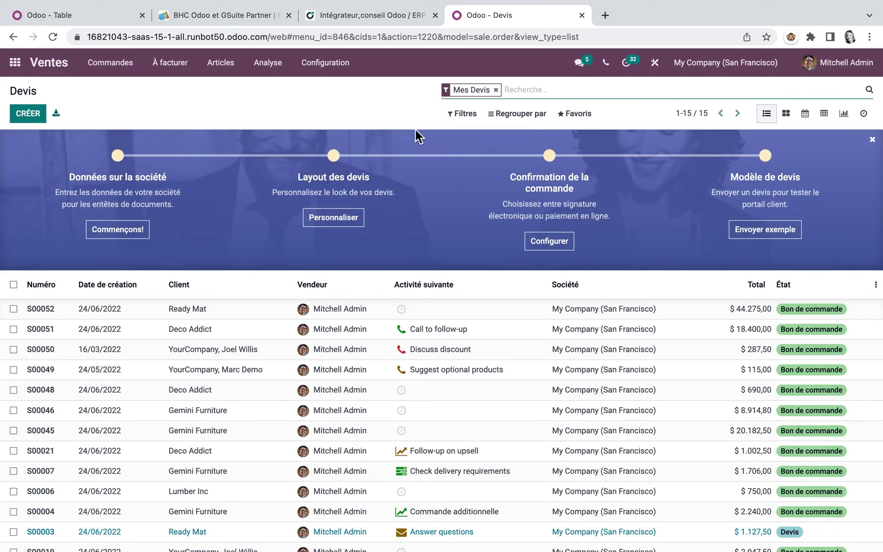
left_click(270, 65)
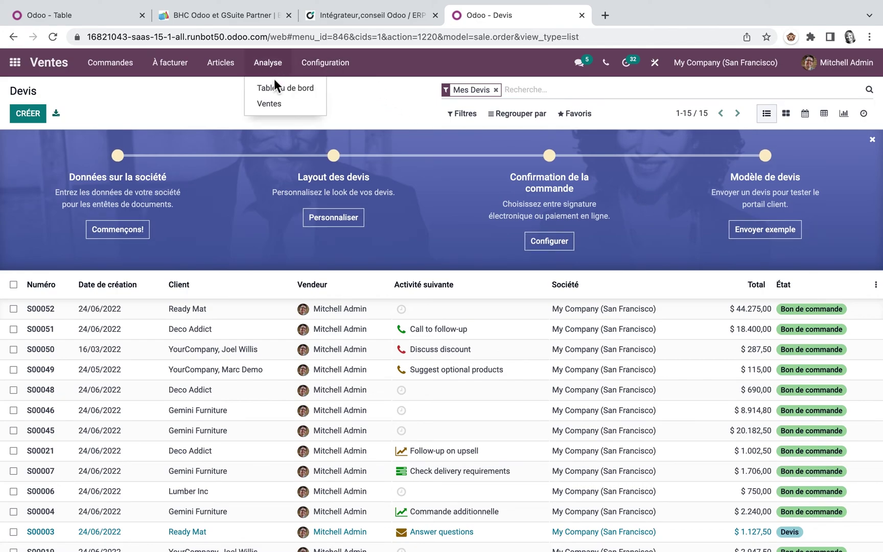
left_click(274, 85)
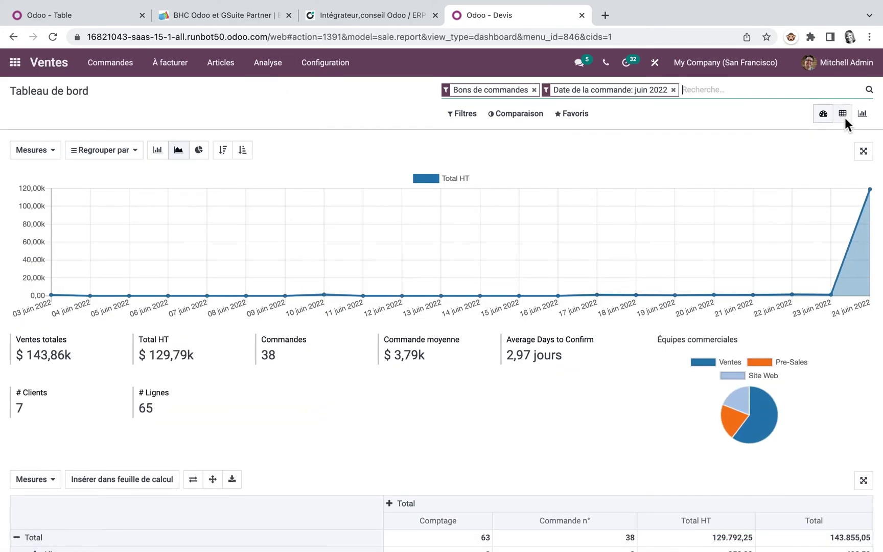
left_click(842, 114)
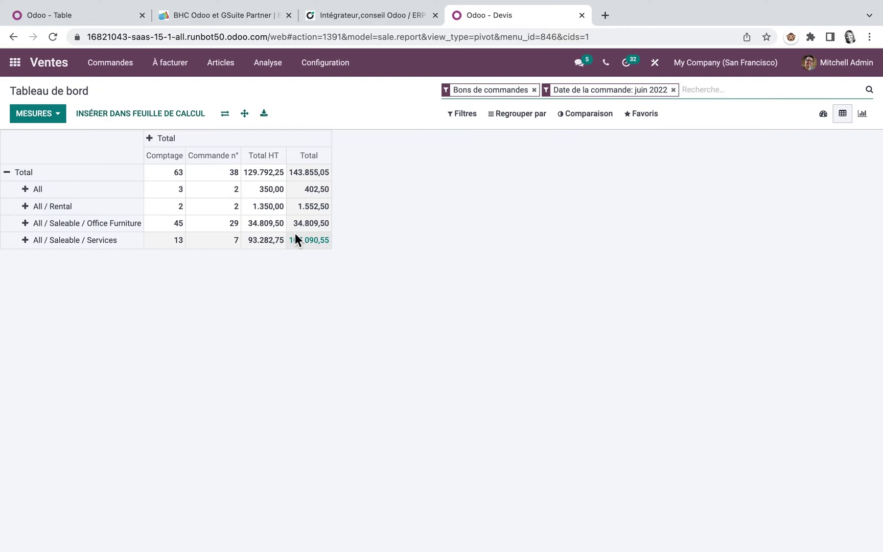
Group the pivot rows by Article and the columns by Date > Jour
left_click(24, 173)
left_click(24, 173)
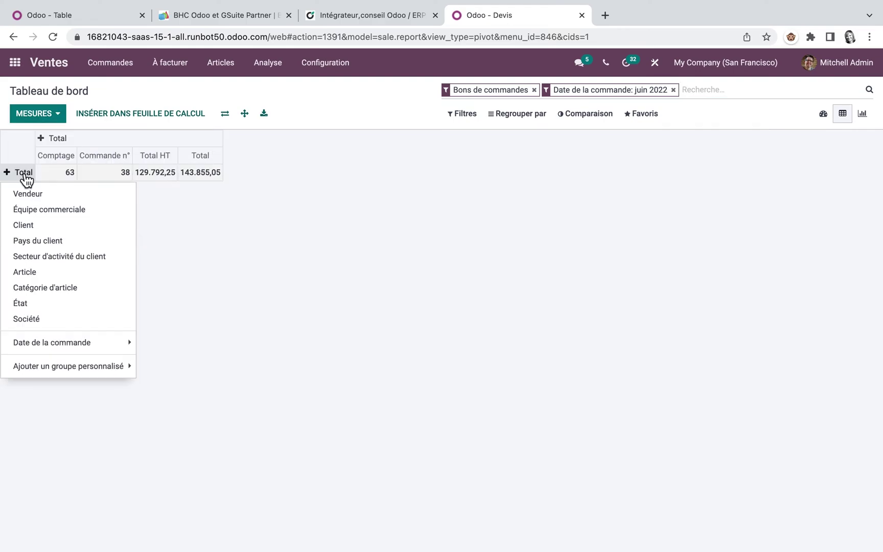
left_click(38, 275)
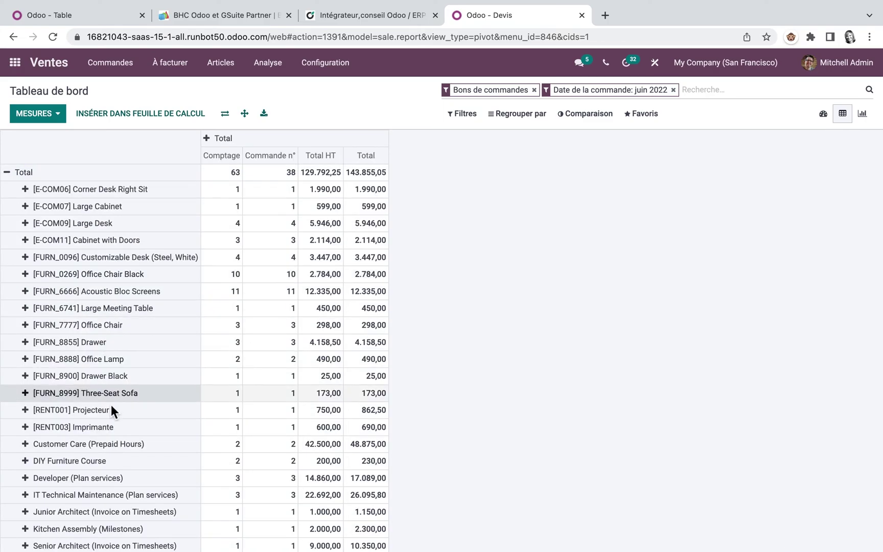
scroll(112, 407, "down", 1)
scroll(112, 407, "up", 1)
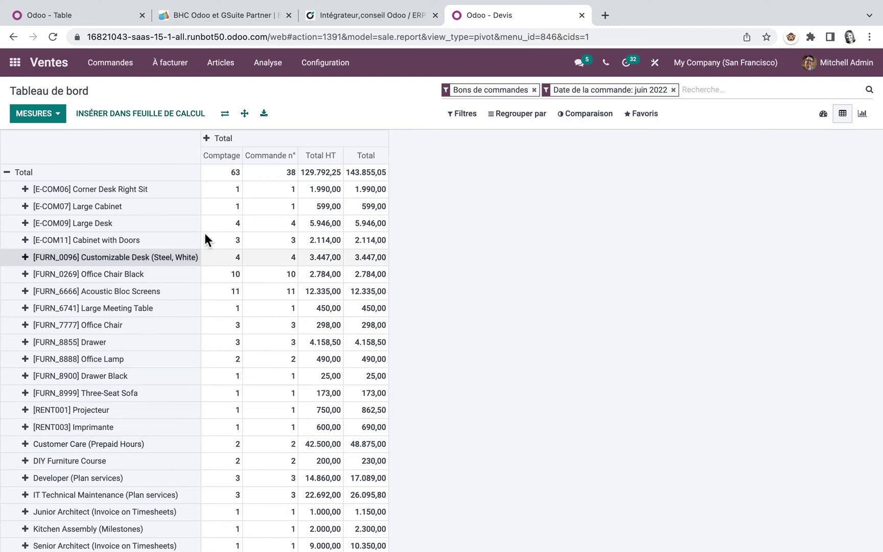
left_click(225, 142)
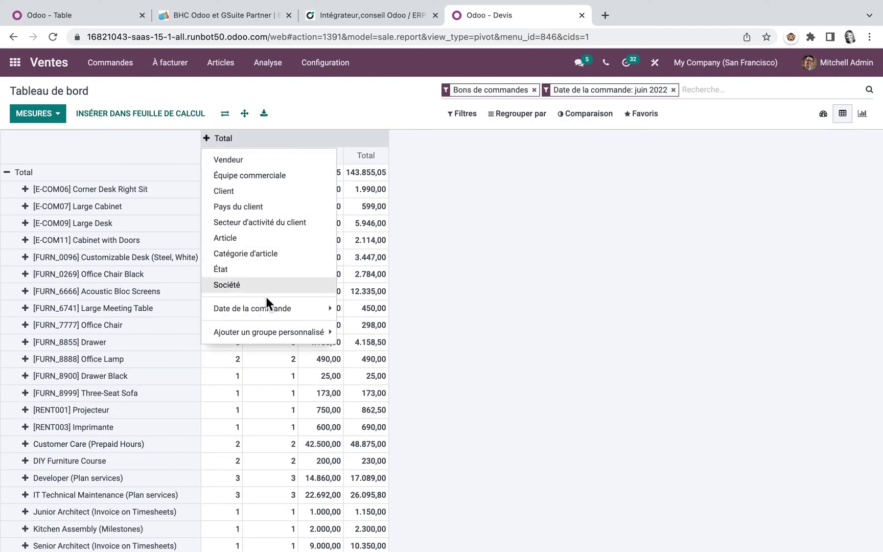
mouse_move(270, 311)
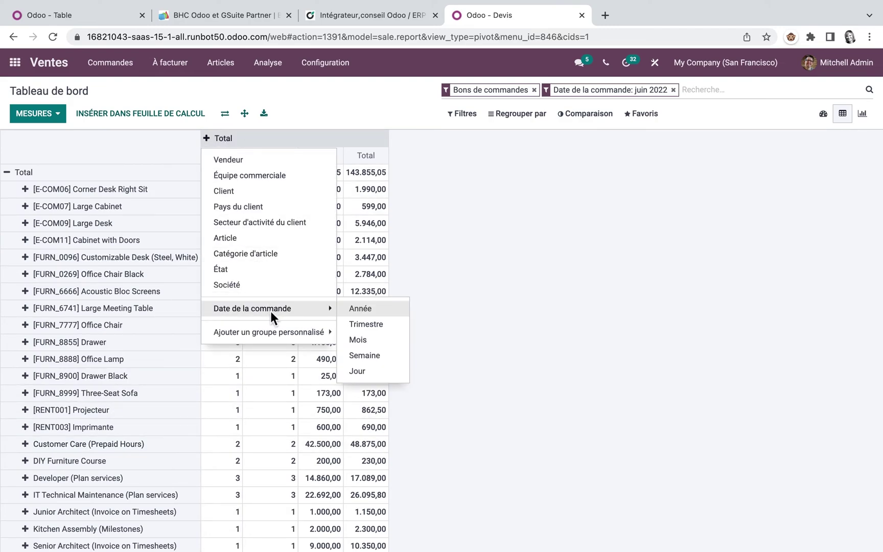
left_click(370, 372)
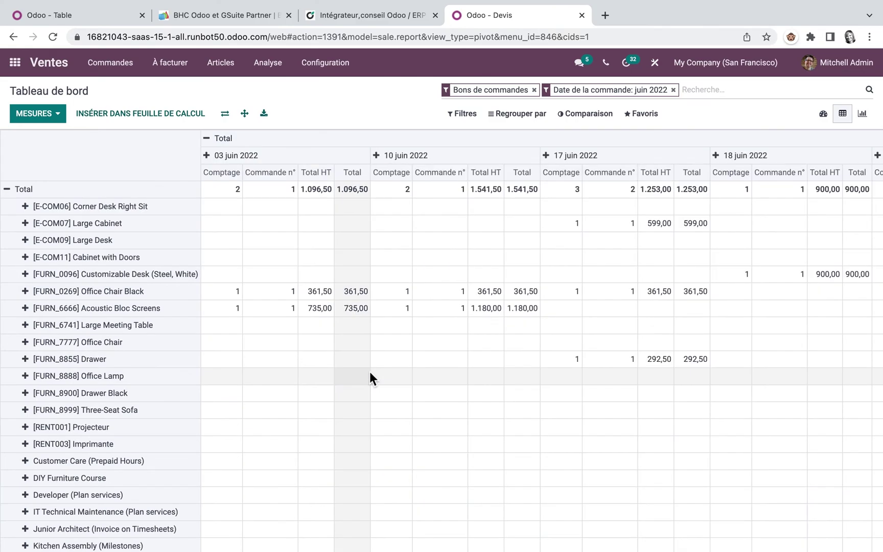
Replace the Total HT measure with Qté livrée and scan across the days
left_click(68, 119)
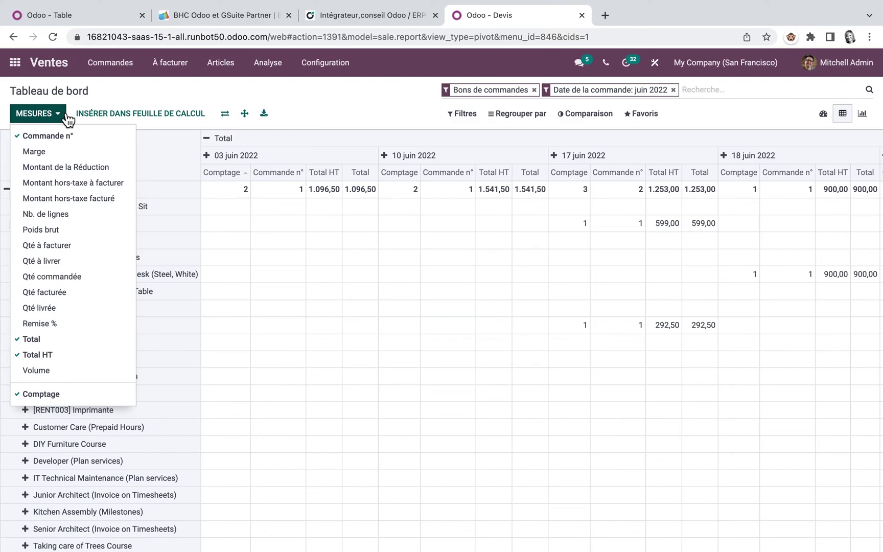
left_click(67, 119)
left_click(67, 122)
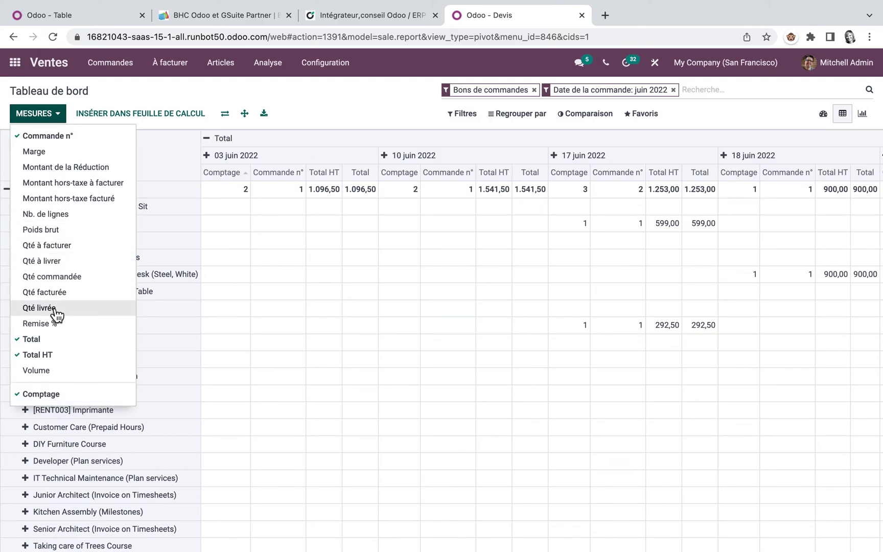
left_click(47, 357)
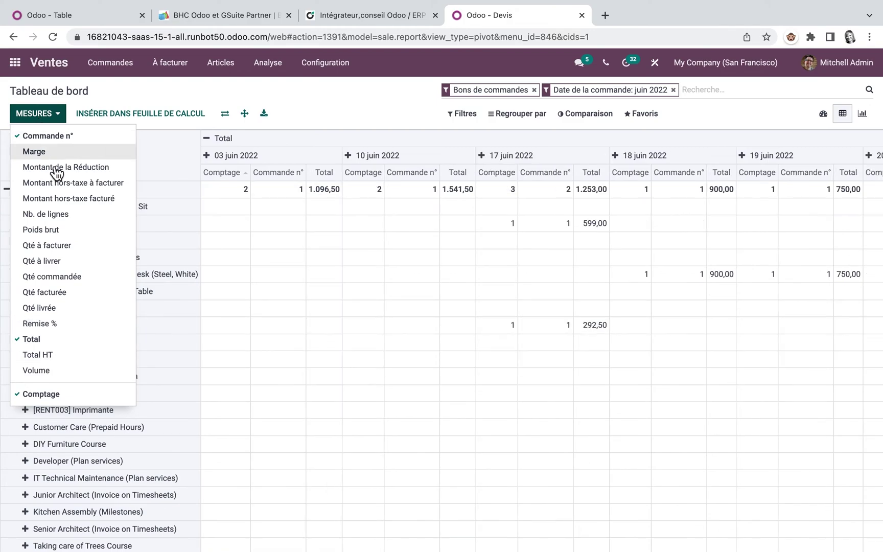
left_click(54, 309)
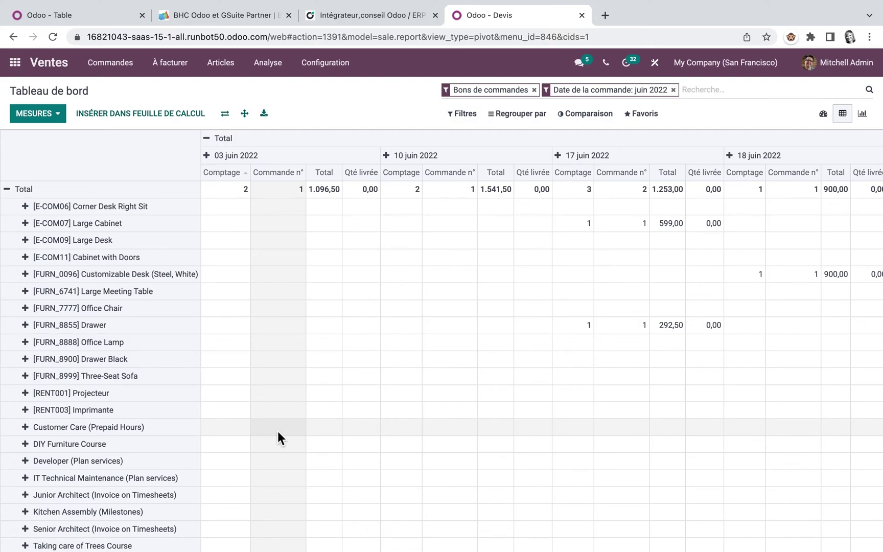
scroll(492, 304, "right", 15)
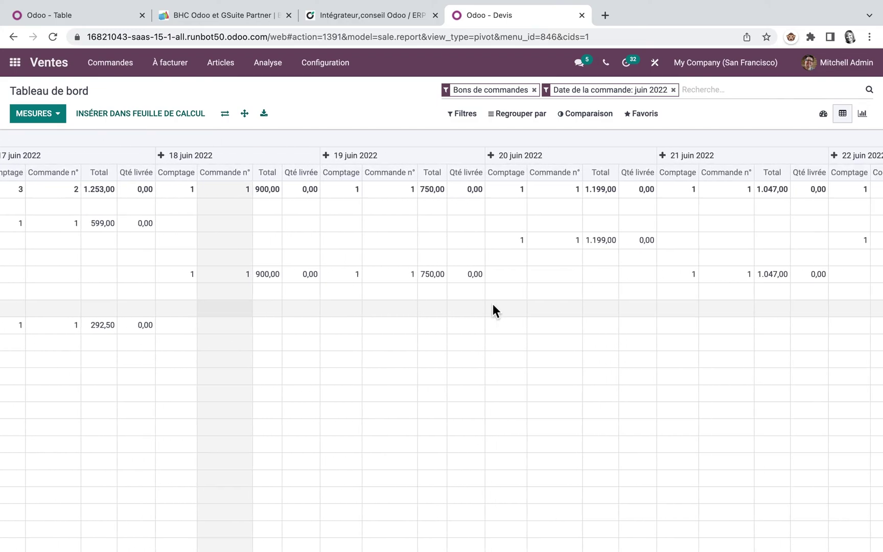
scroll(319, 428, "right", 10)
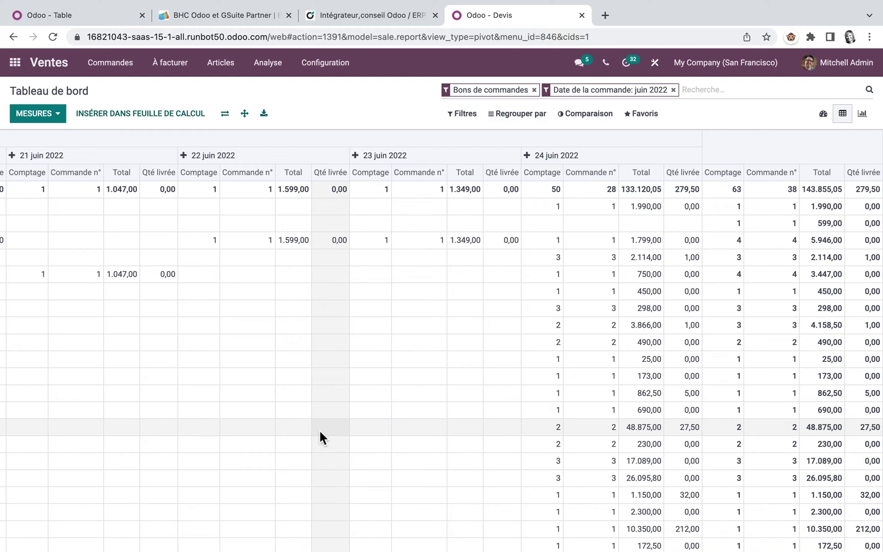
scroll(319, 431, "right", 1)
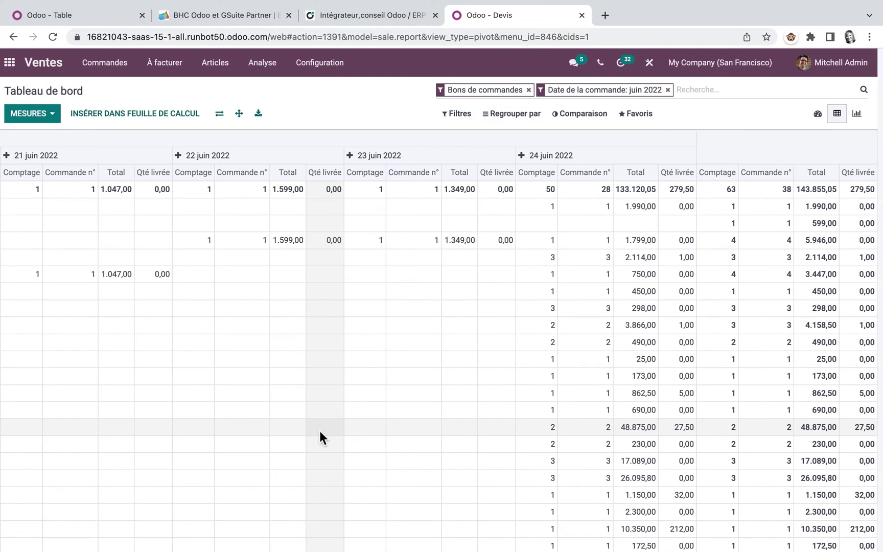
scroll(319, 430, "left", 5)
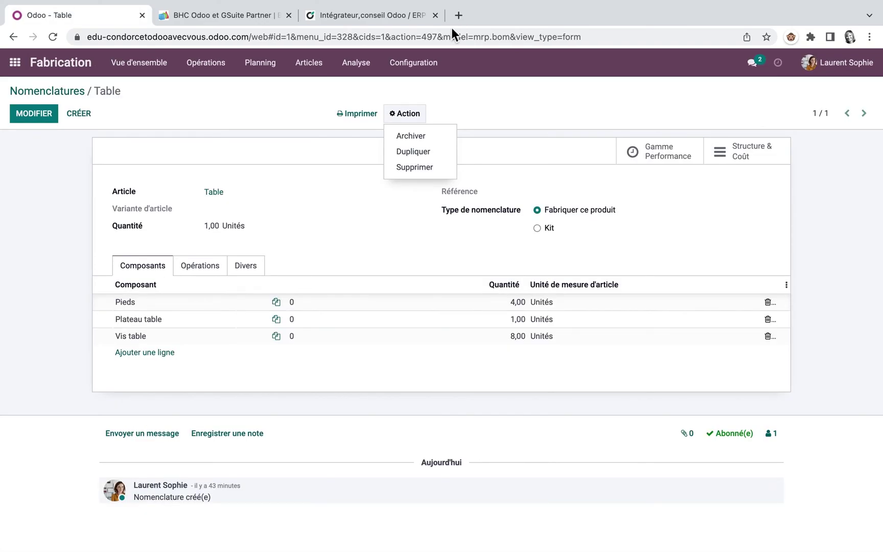
Open the Sales product catalogue under Ventes > Articles
left_click(15, 63)
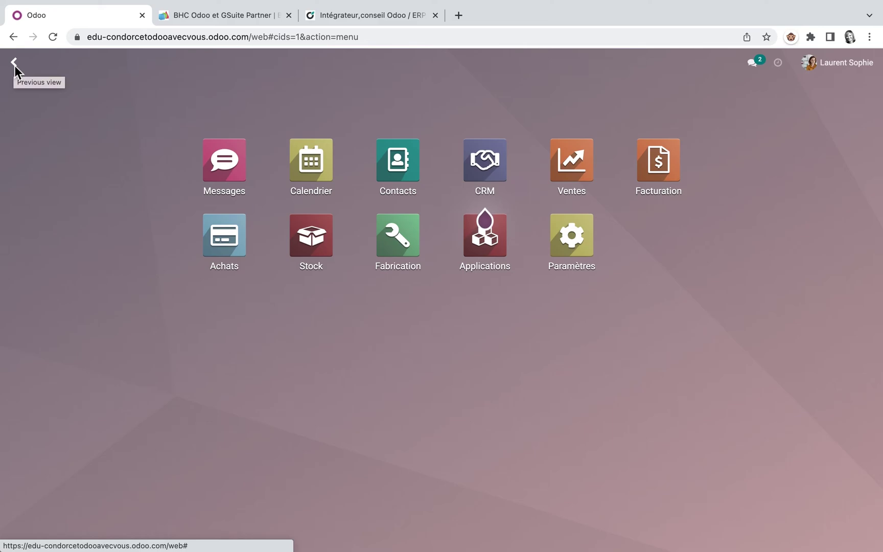
left_click(580, 167)
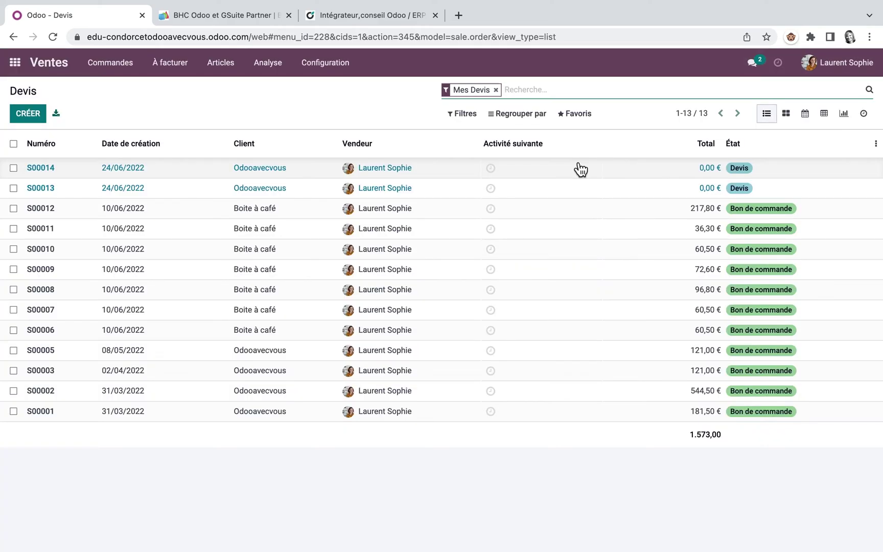
left_click(215, 64)
left_click(220, 87)
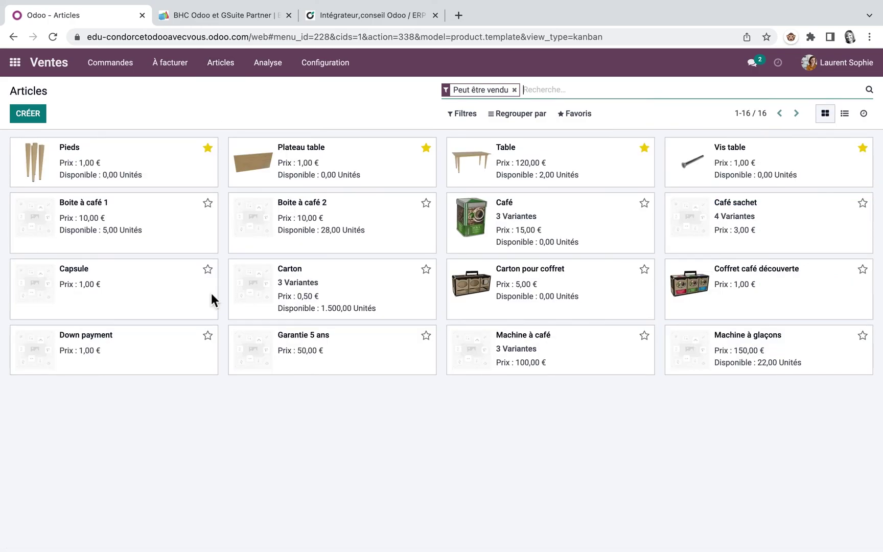
Group the products by Catégorie d'article and open the Café product
left_click(521, 113)
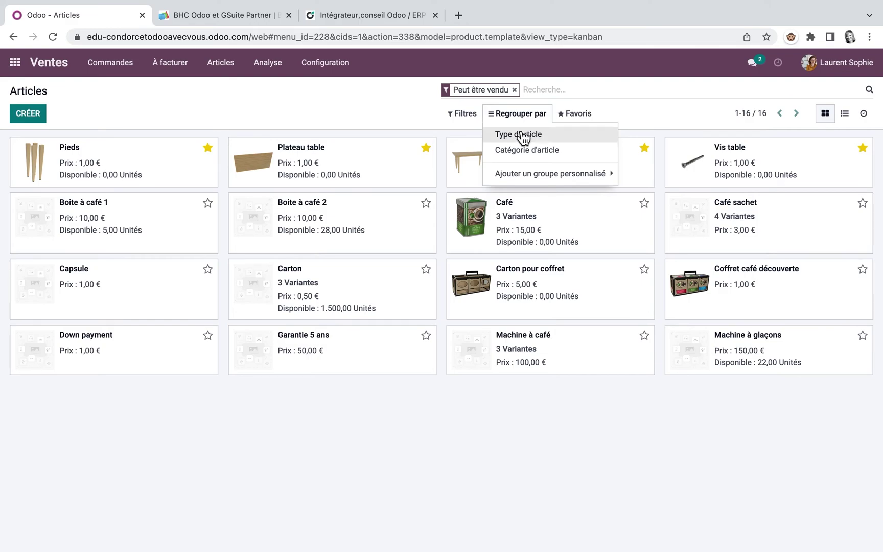
left_click(524, 149)
left_click(550, 173)
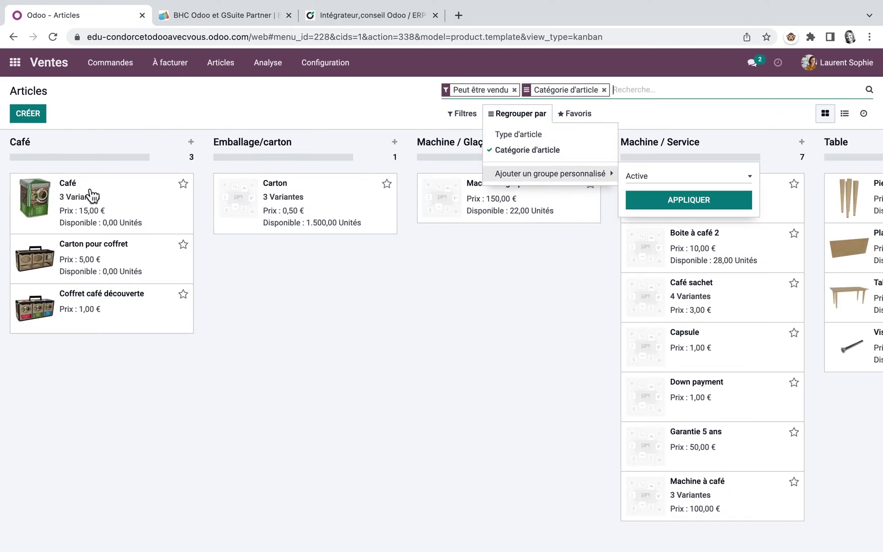
left_click(92, 195)
left_click(92, 197)
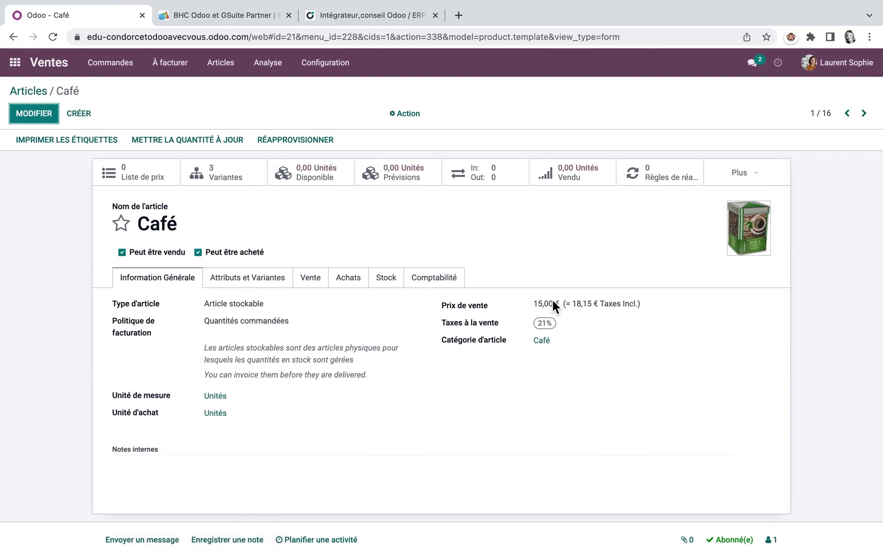
Inspect Café's Moka, Décaféiné and Dessert variants, then return to the product catalogue
left_click(239, 177)
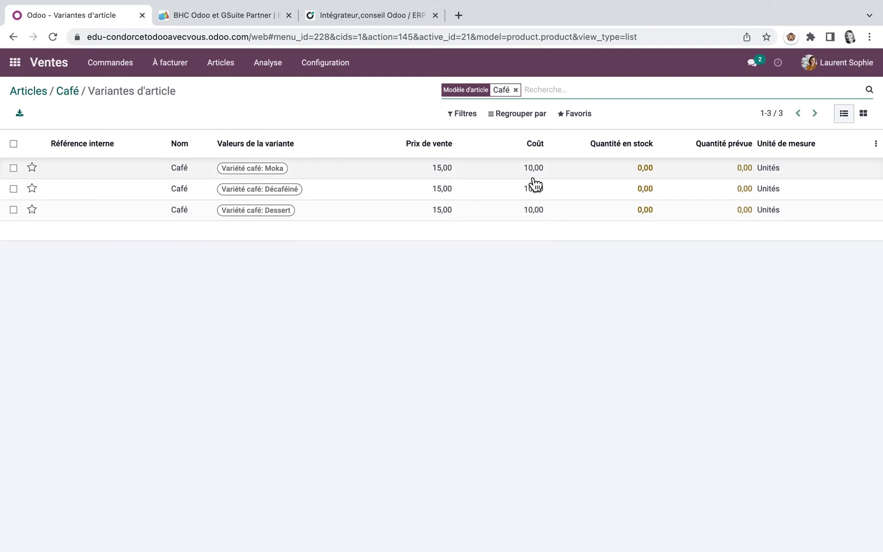
left_click(284, 168)
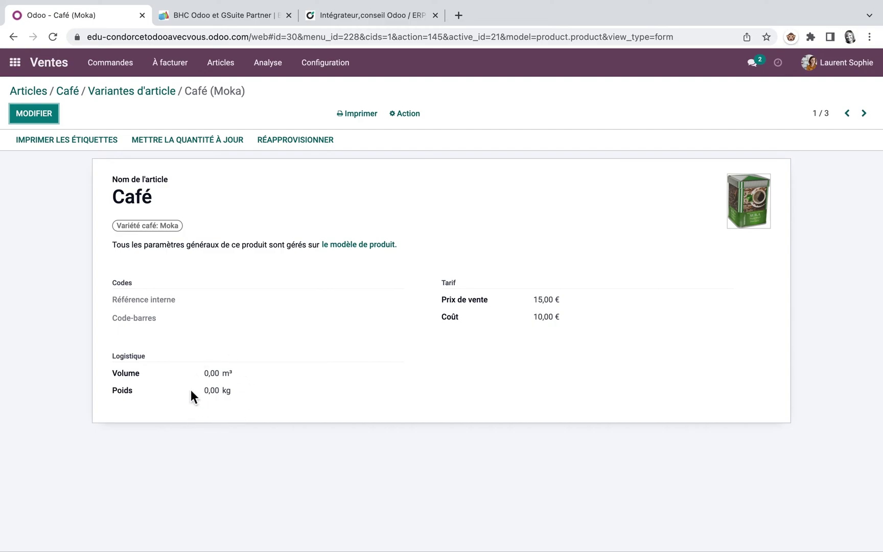
left_click(132, 92)
left_click(269, 188)
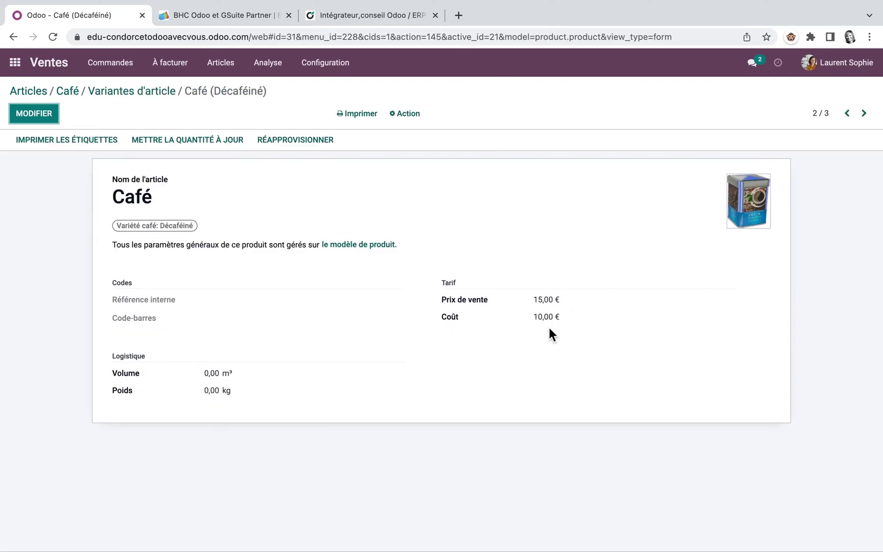
left_click(124, 94)
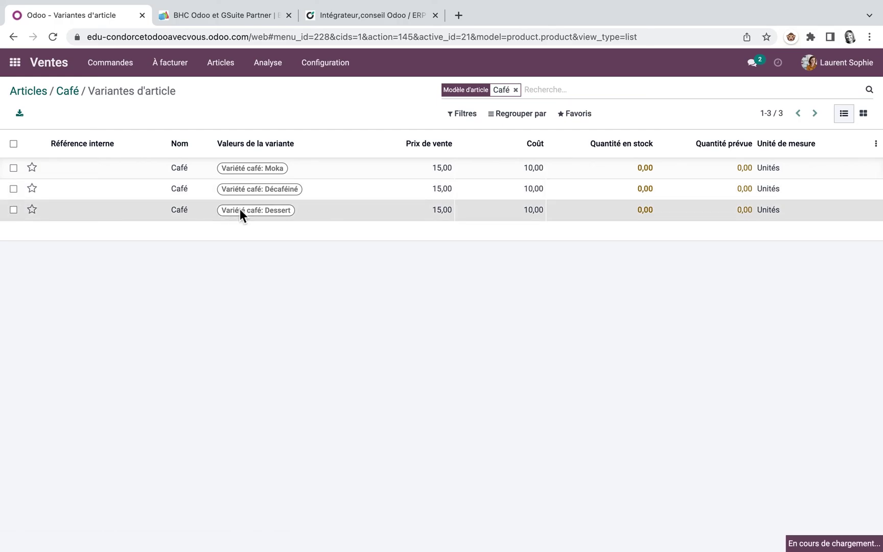
left_click(239, 209)
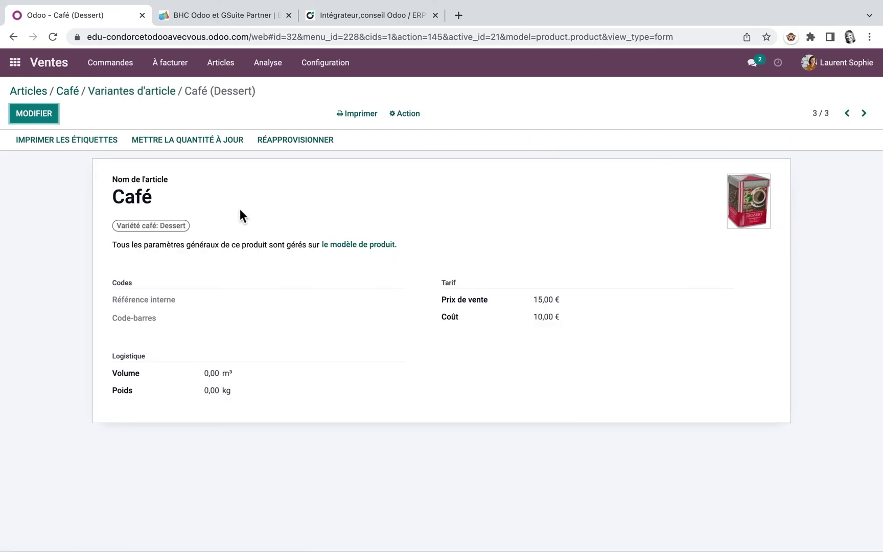
left_click(135, 95)
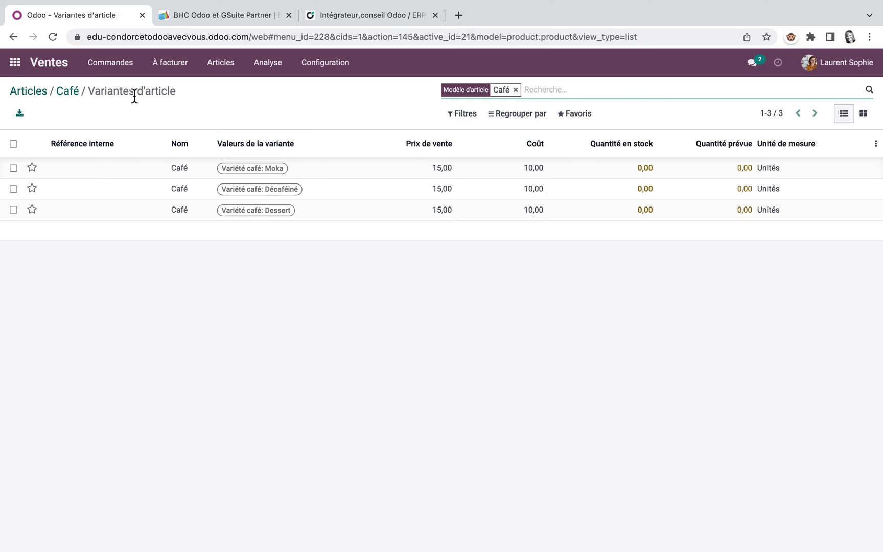
left_click(30, 95)
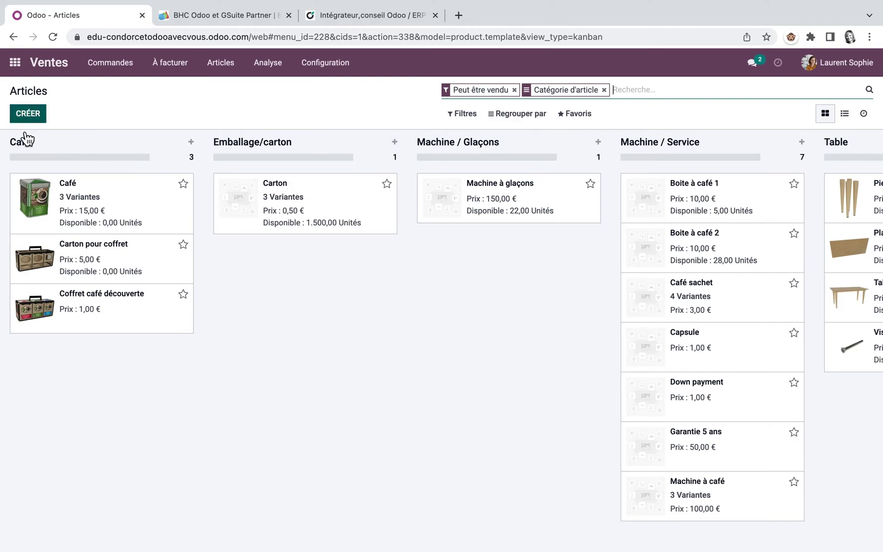
Check the purchase and supplier details of Carton pour coffret, then of Café
left_click(118, 253)
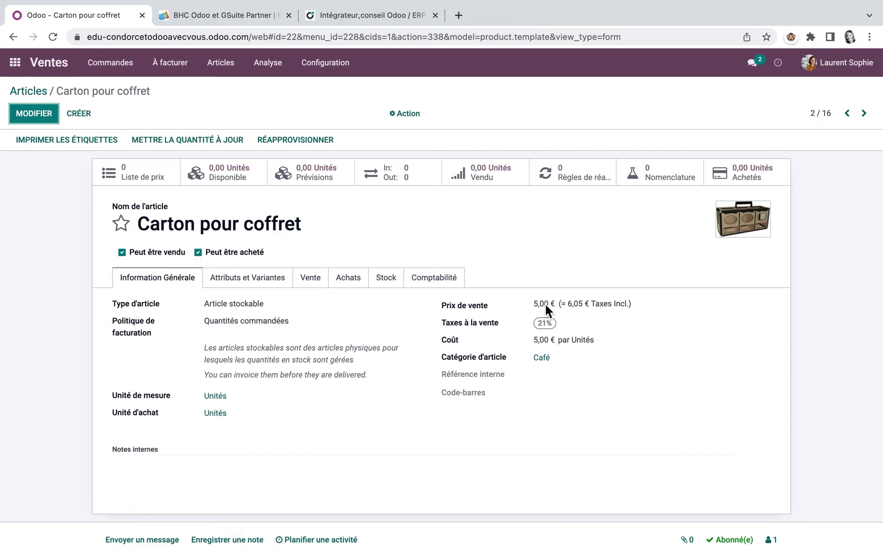
left_click(350, 278)
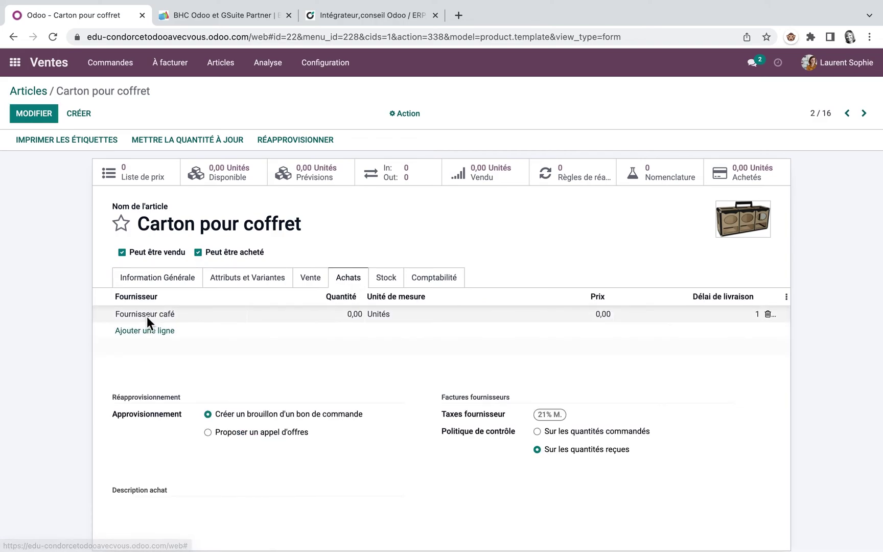
left_click(846, 113)
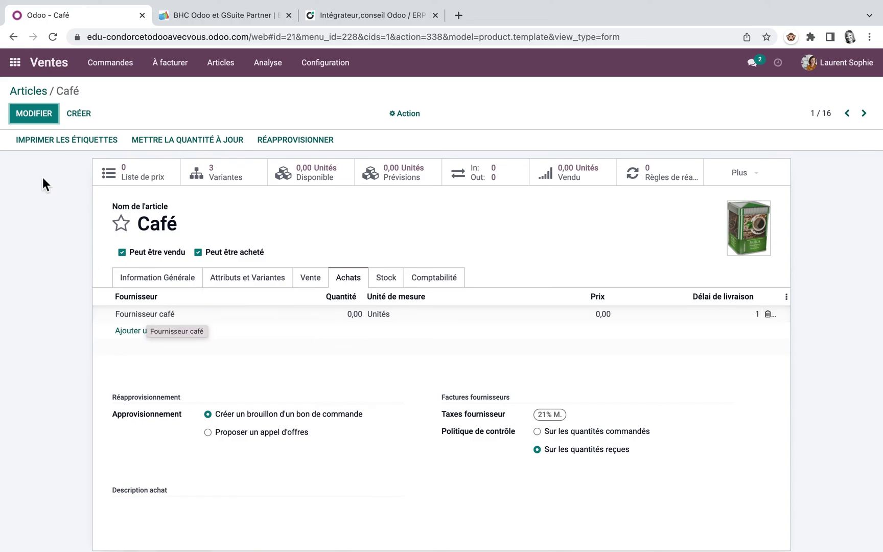
Open the Coffret café découverte product from the Articles catalogue
left_click(31, 91)
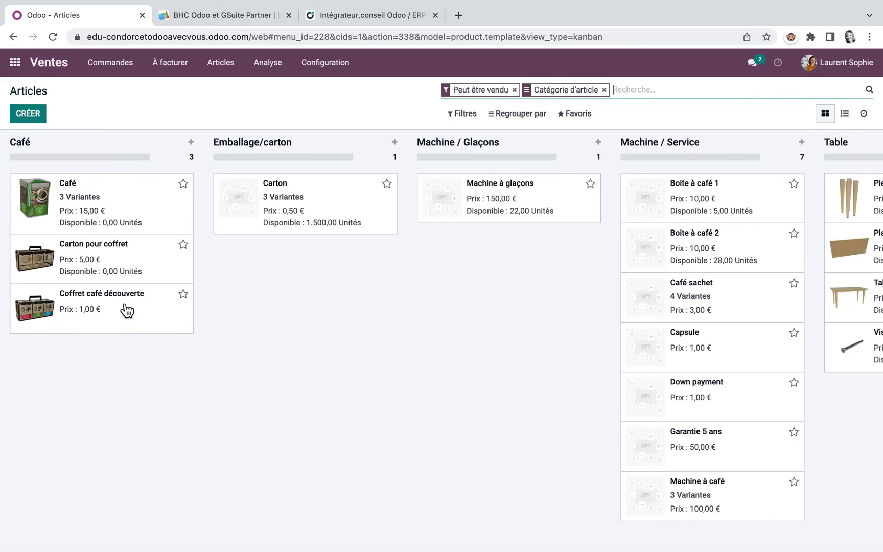
left_click(122, 304)
mouse_move(122, 304)
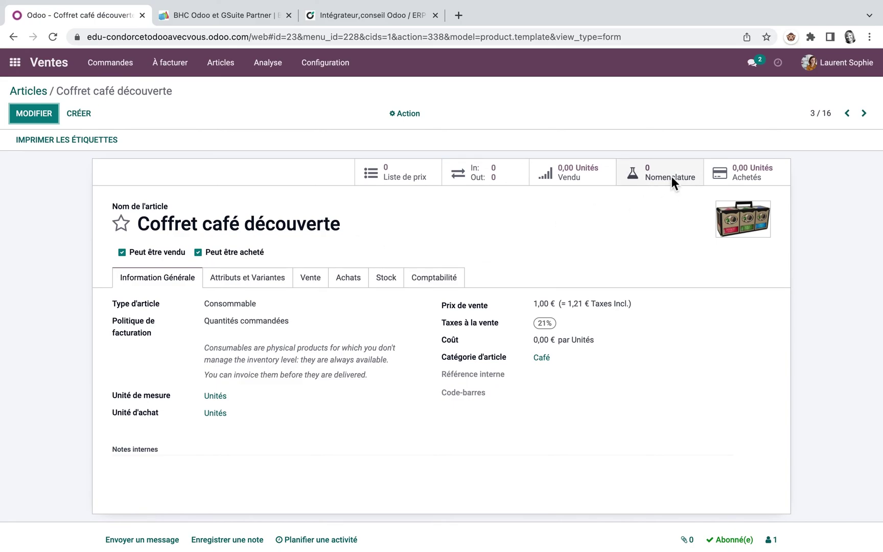
Switch Coffret café découverte's route from Acheter to Produire and open its bills of materials
left_click(386, 279)
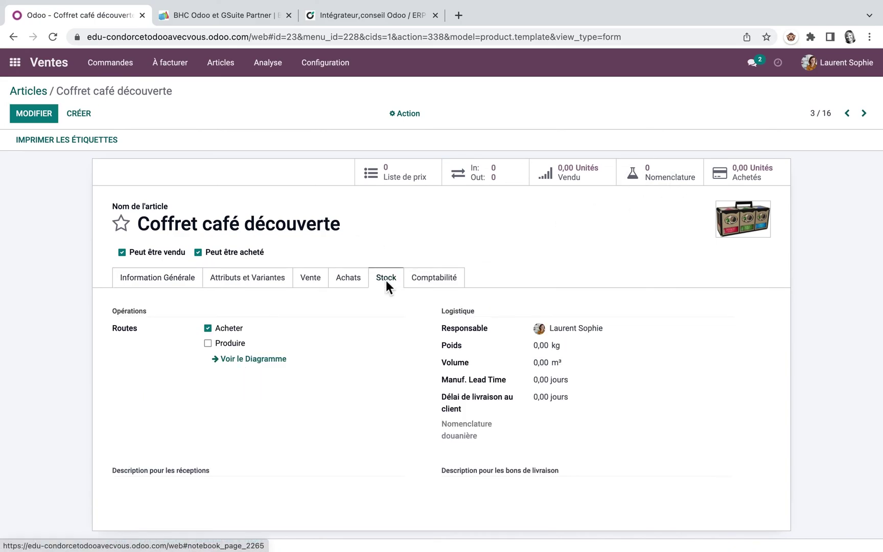
left_click(208, 343)
left_click(208, 329)
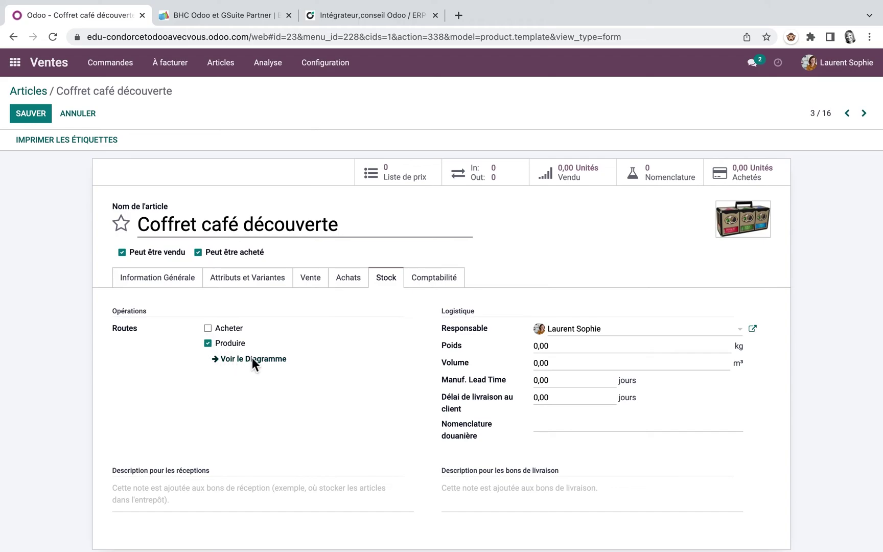
left_click(655, 173)
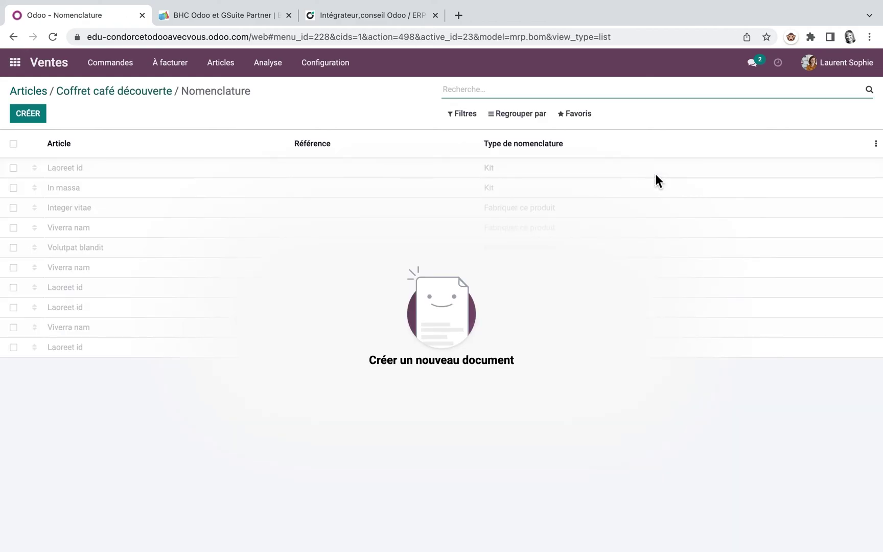
Start a new Kit bill of materials with Café (Moka) as the first component
left_click(29, 117)
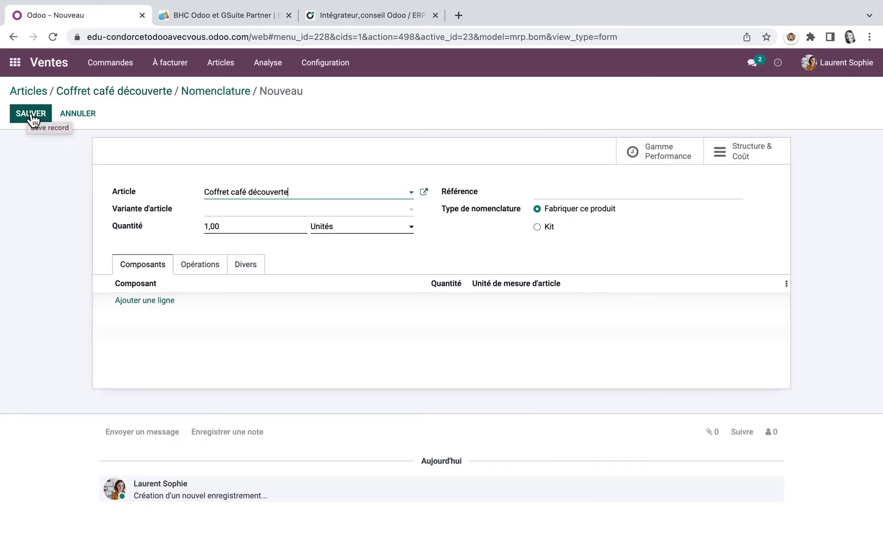
left_click(537, 227)
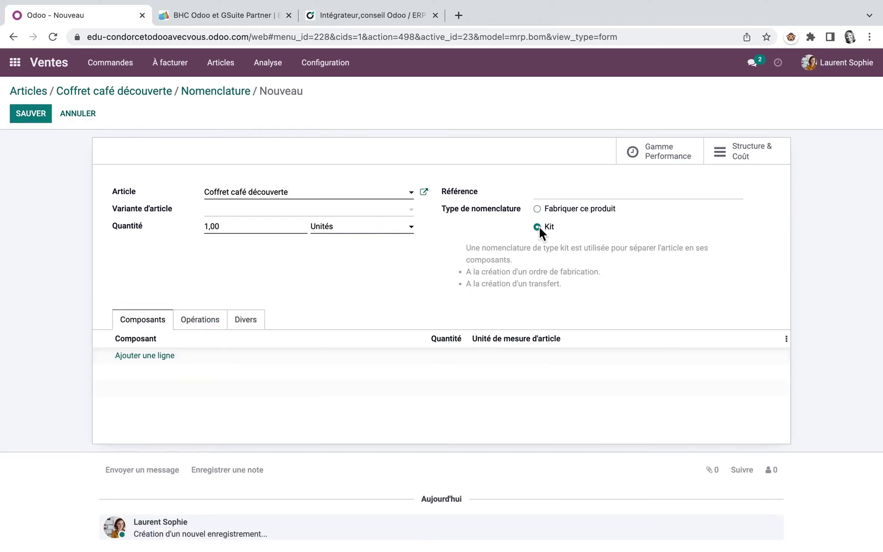
left_click(139, 356)
type("ca")
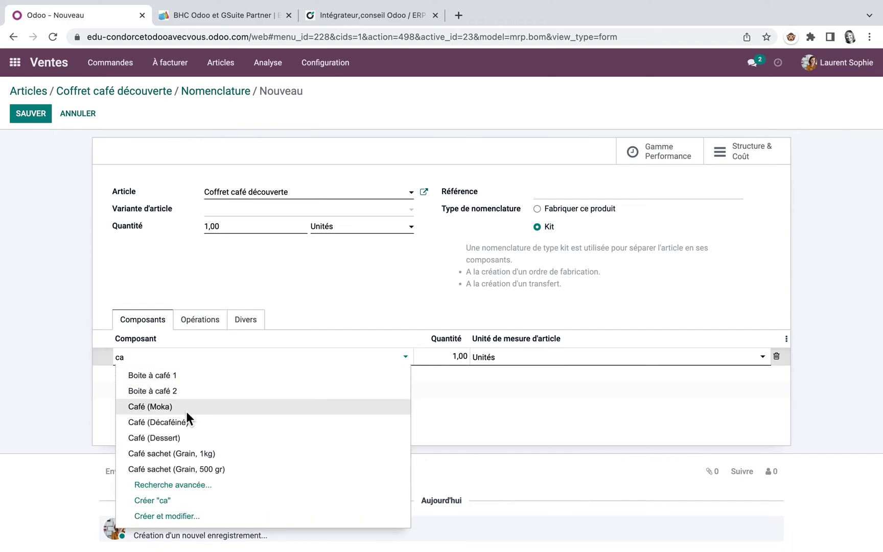
left_click(170, 407)
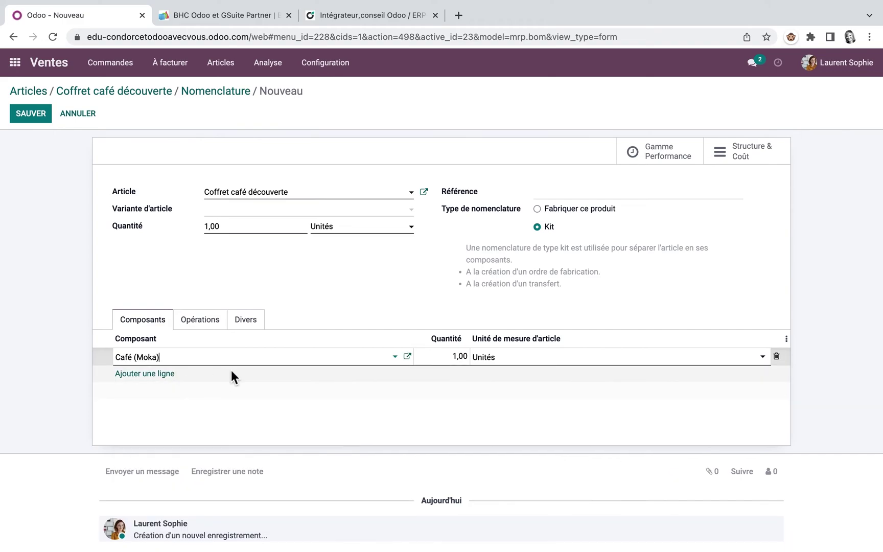
Add Café (Décaféiné), Café (Dessert) and Carton pour coffret components, then save the BoM
left_click(168, 373)
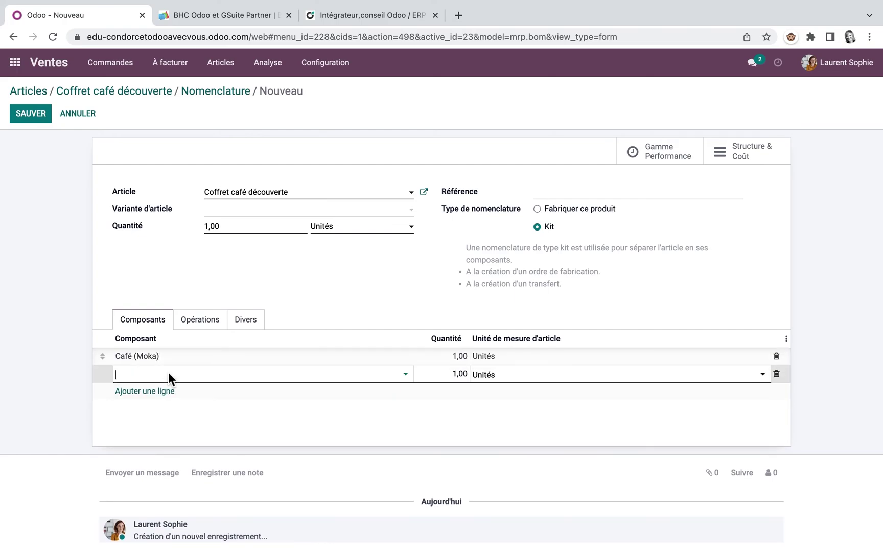
type("ca")
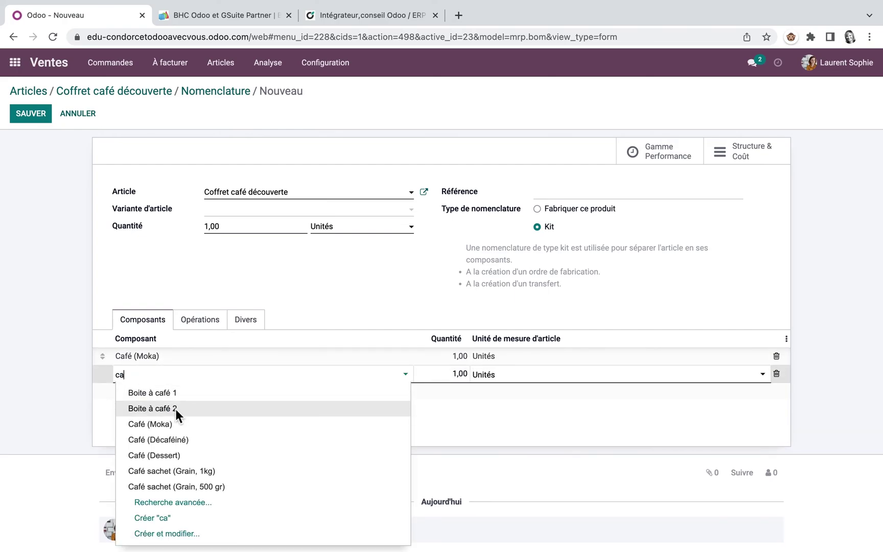
left_click(173, 437)
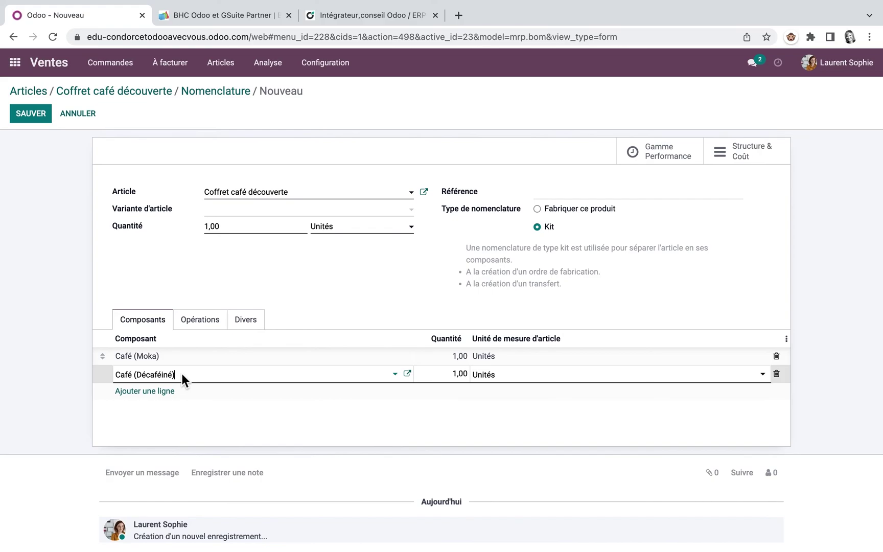
left_click(179, 387)
left_click(164, 391)
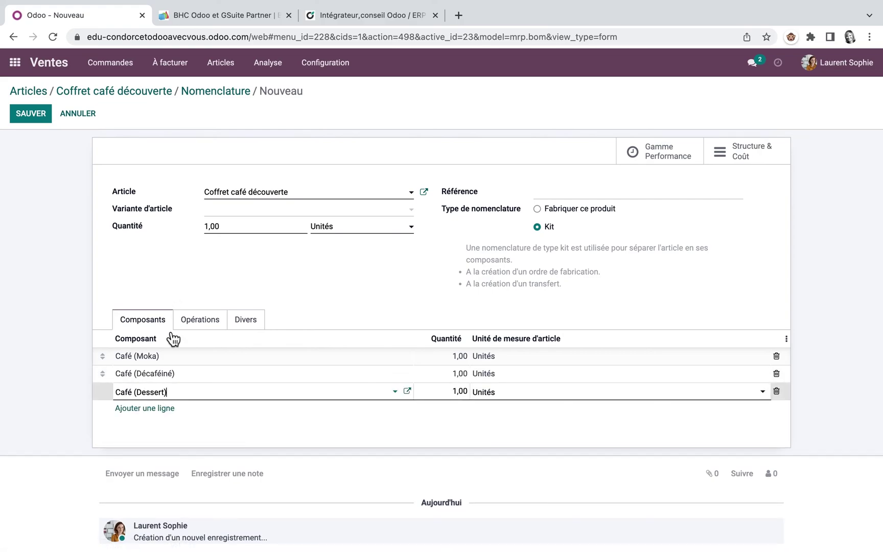
left_click(156, 408)
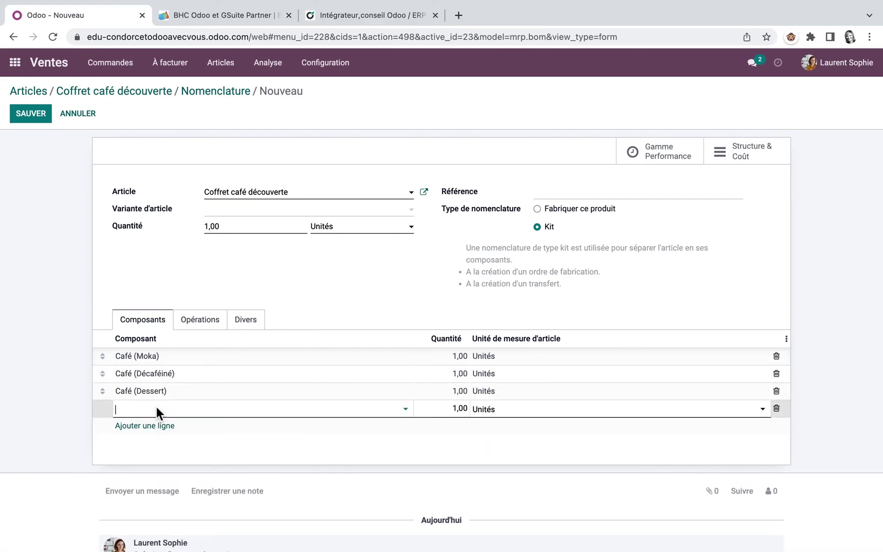
type("car")
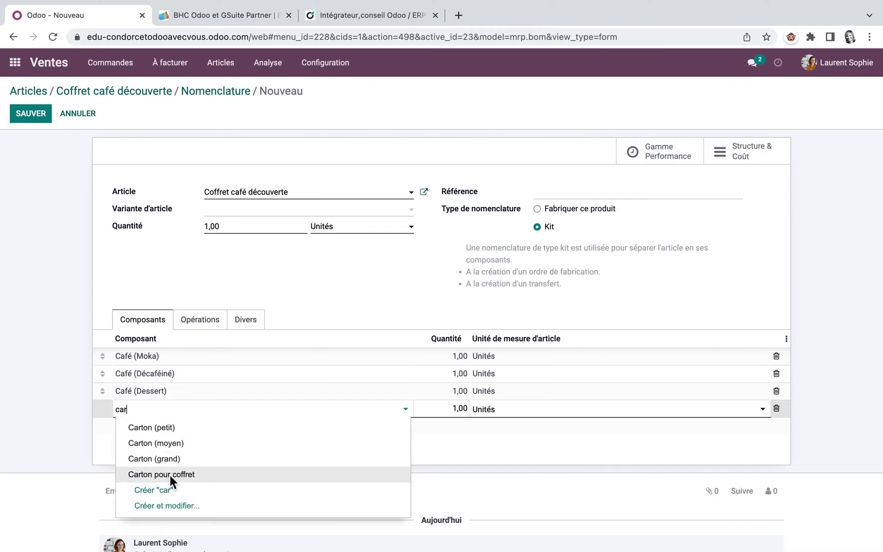
left_click(170, 475)
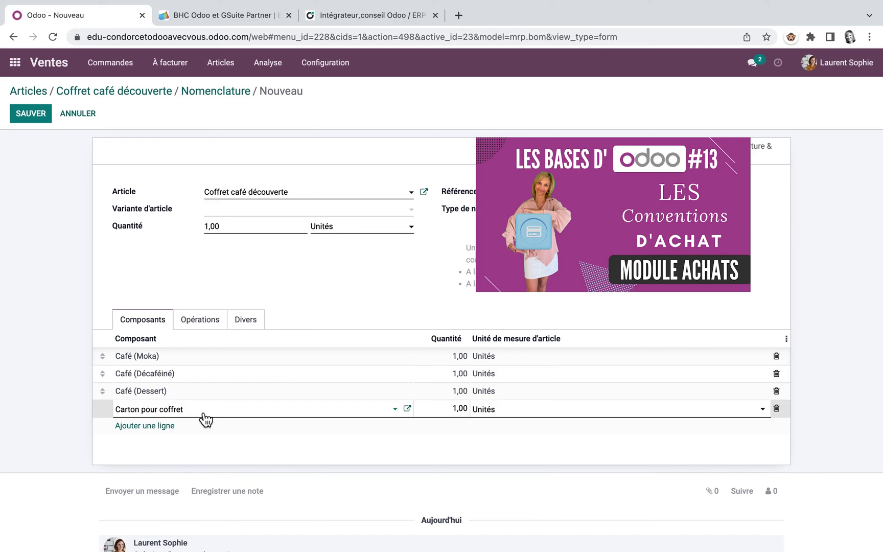
key("Return")
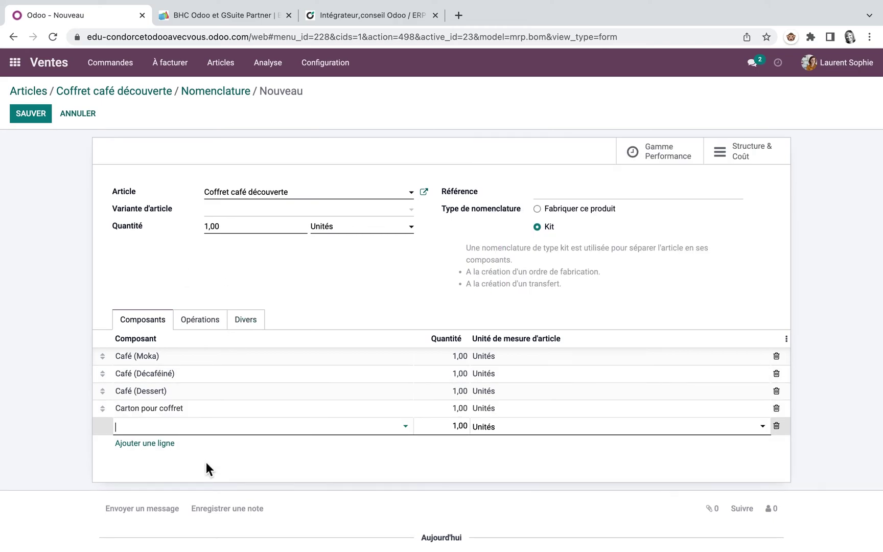
left_click(32, 114)
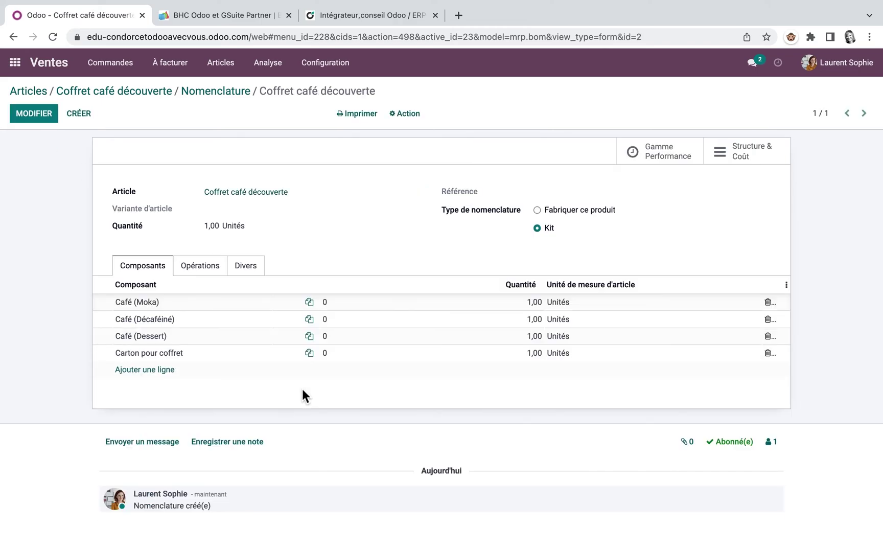
left_click(205, 267)
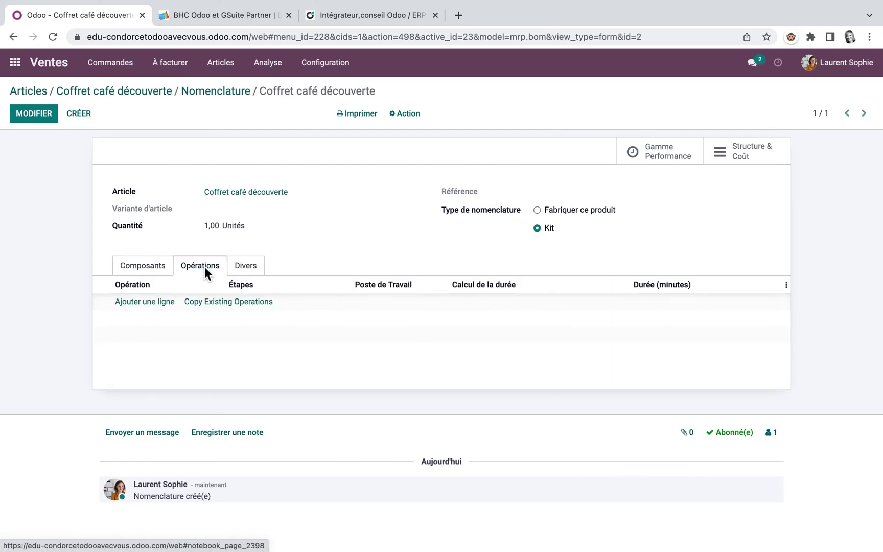
left_click(238, 302)
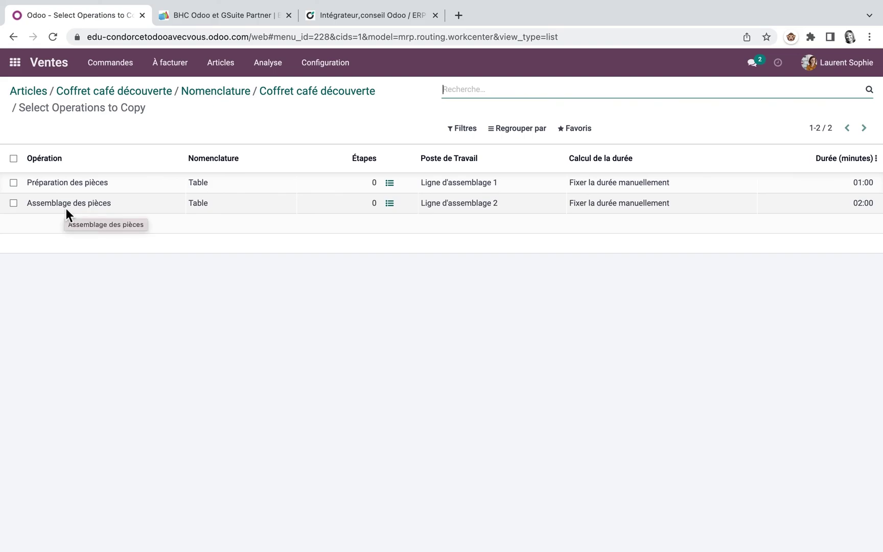
left_click(19, 35)
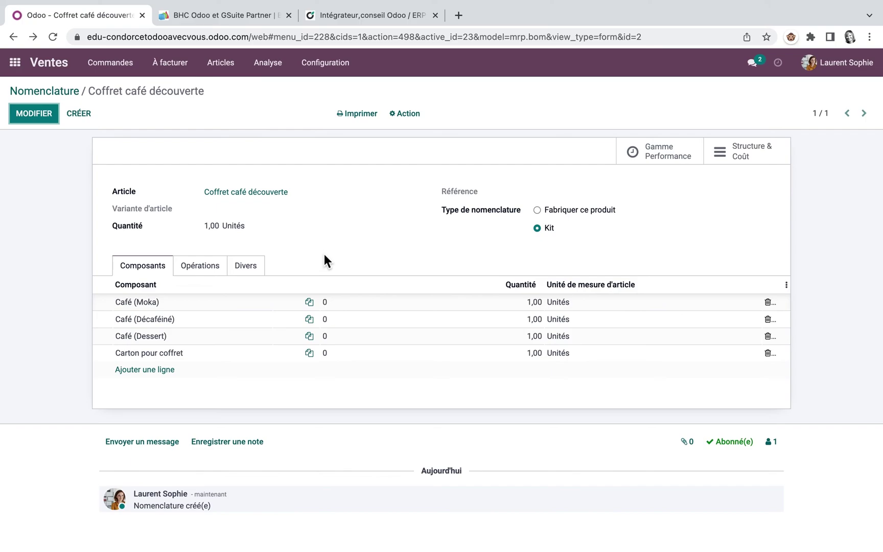
Show the Structure & Coût report for the kit, totalling 35,00 € per unit
left_click(744, 149)
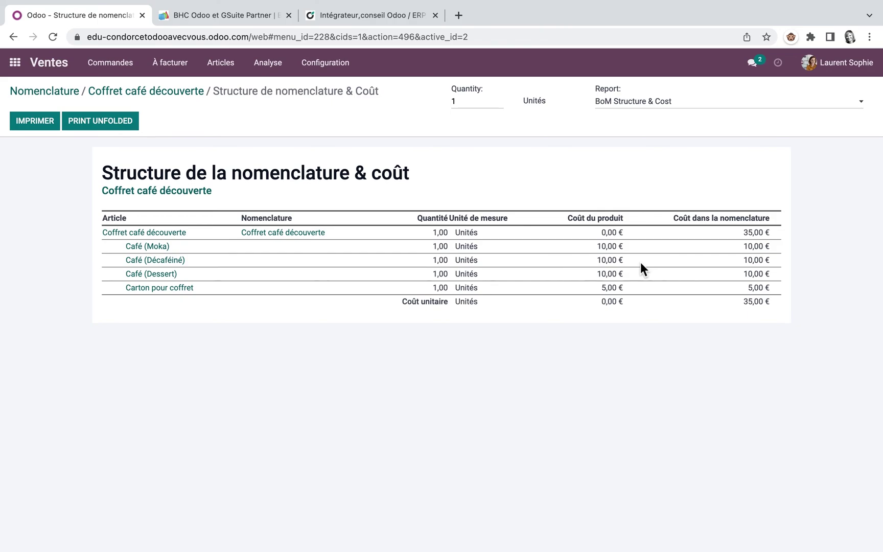
Set Coffret café découverte's sale price to 42 € and compute its 35 € cost from the BoM
left_click(163, 92)
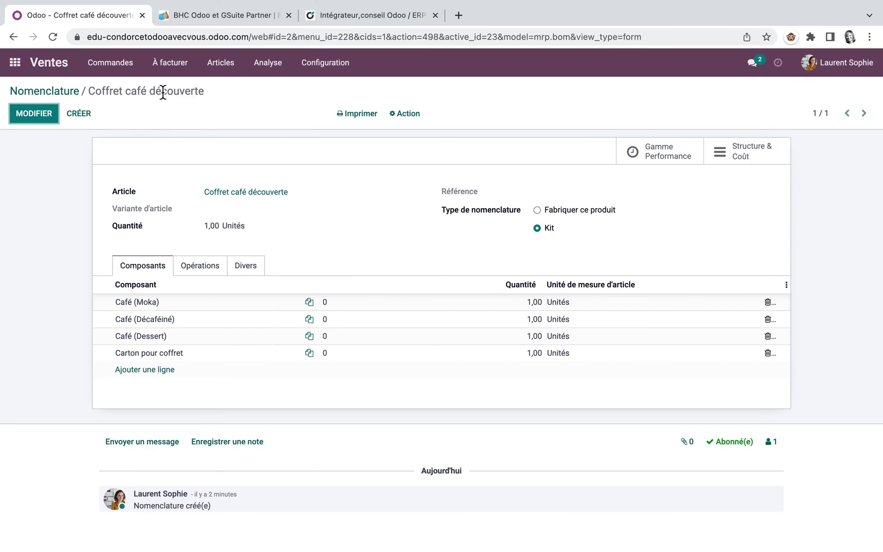
left_click(264, 192)
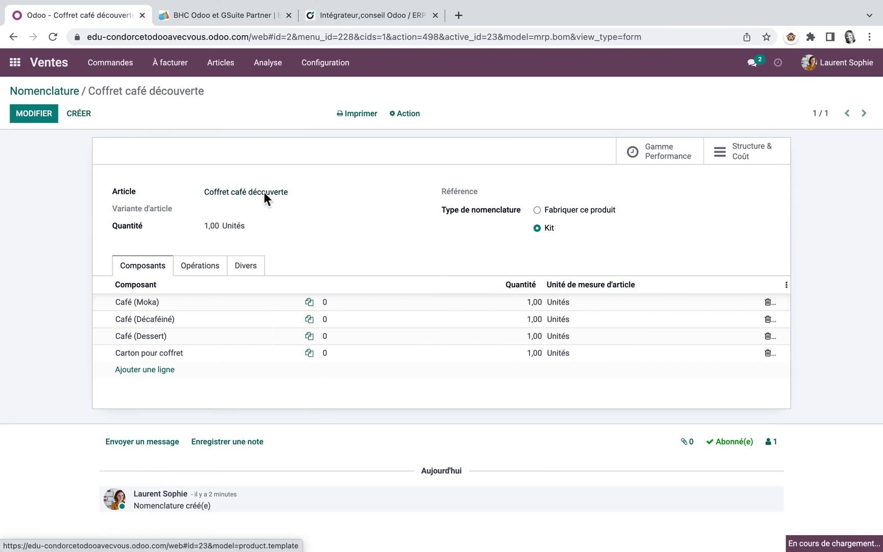
left_click(33, 113)
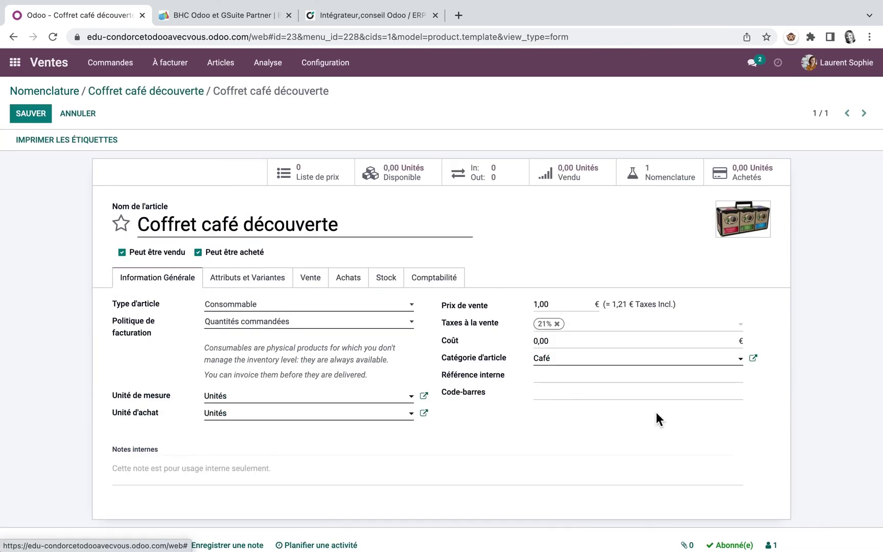
left_click(564, 307)
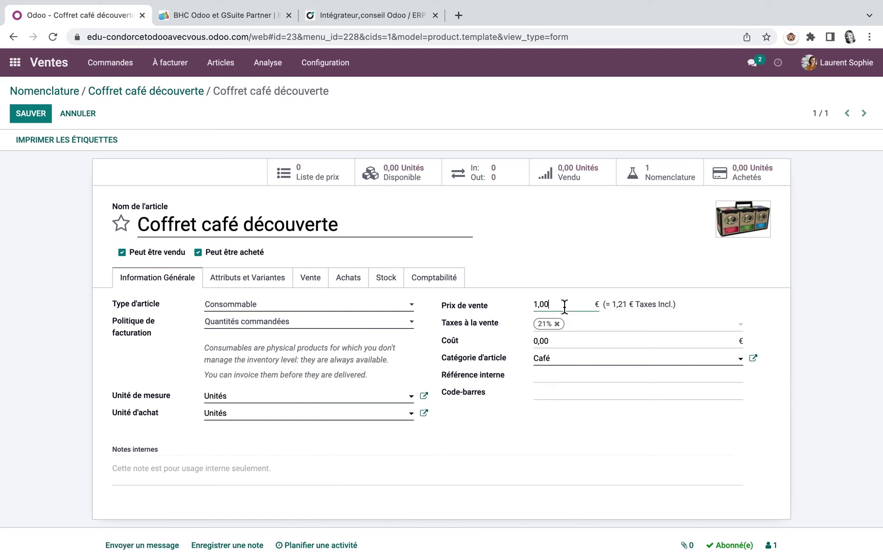
key("BackSpace")
key("BackSpace")
key("BackSpace")
key("BackSpace")
type("42")
key("ctrl+s")
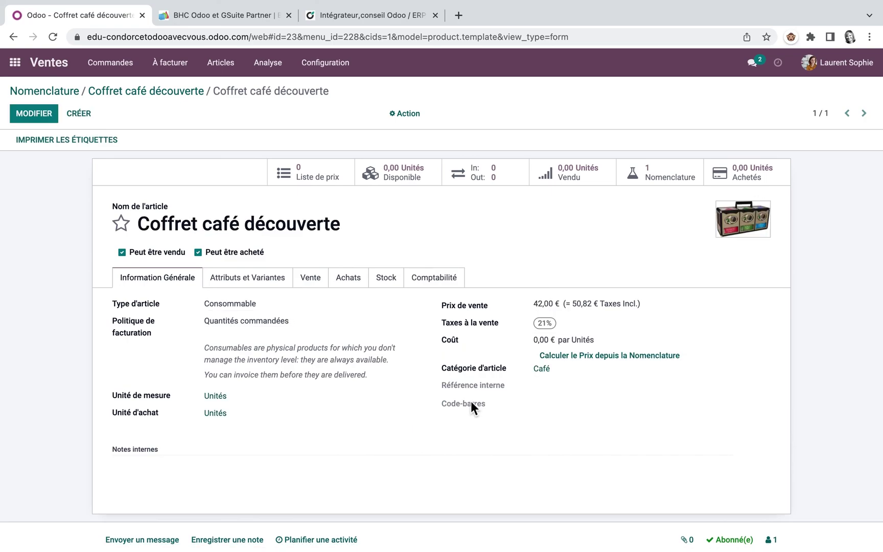
left_click(626, 355)
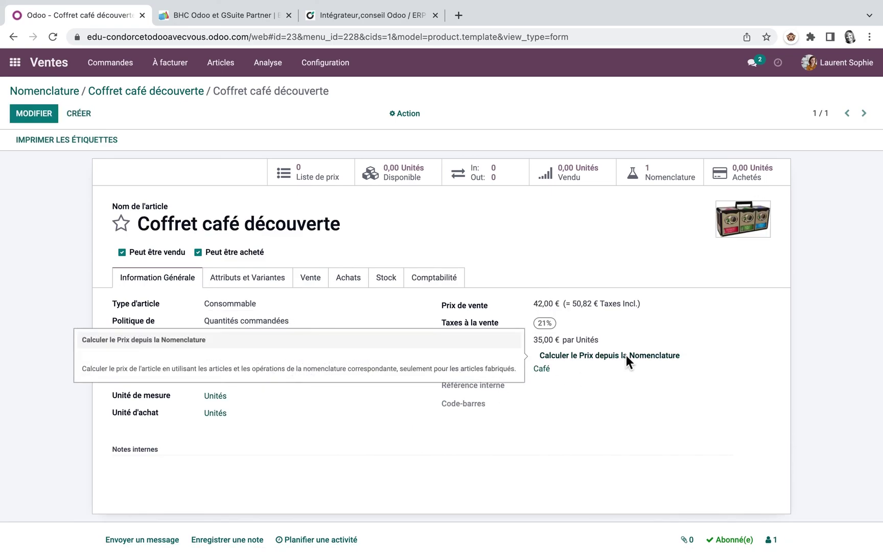